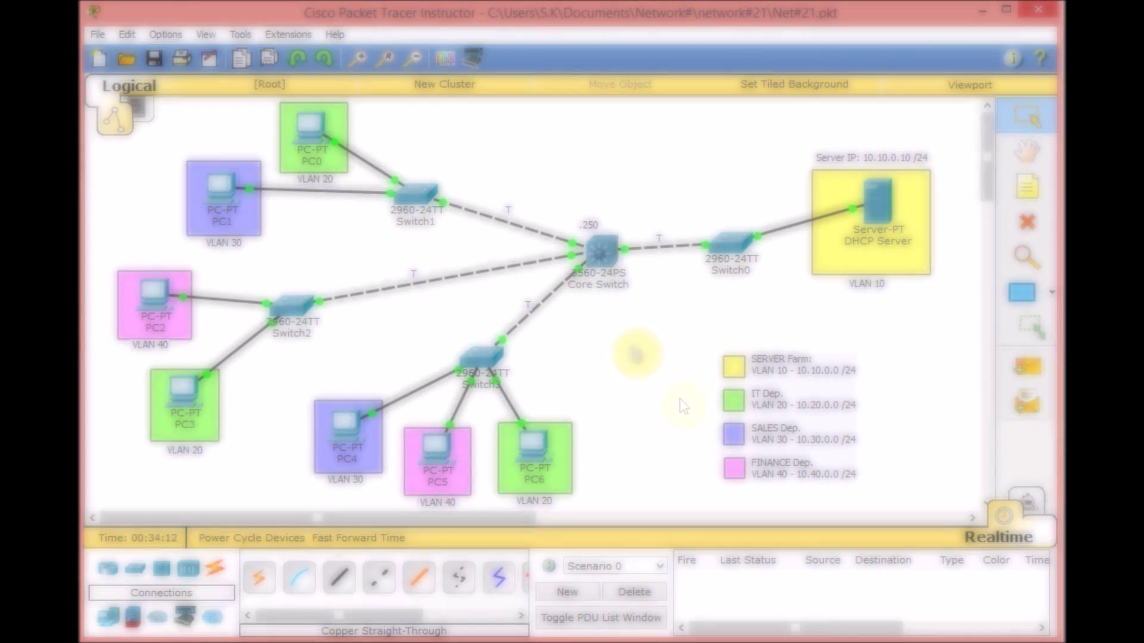
Open the Core Switch CLI and enter privileged and global configuration mode (en, conf t).
click(599, 251)
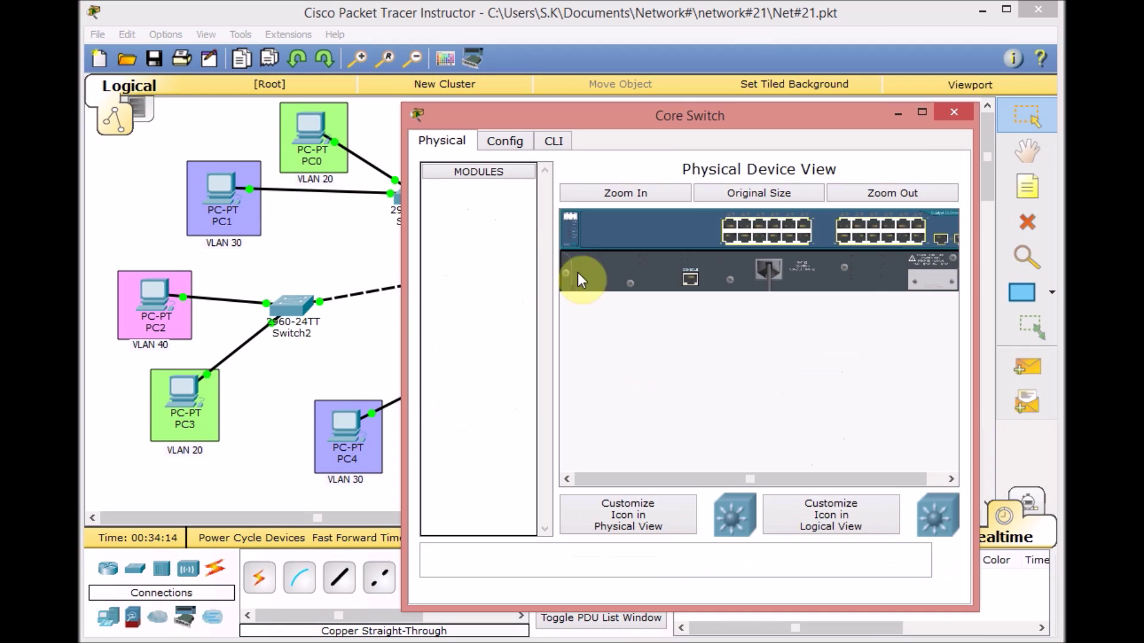
click(549, 139)
key(Return)
key(Return)
key(Return)
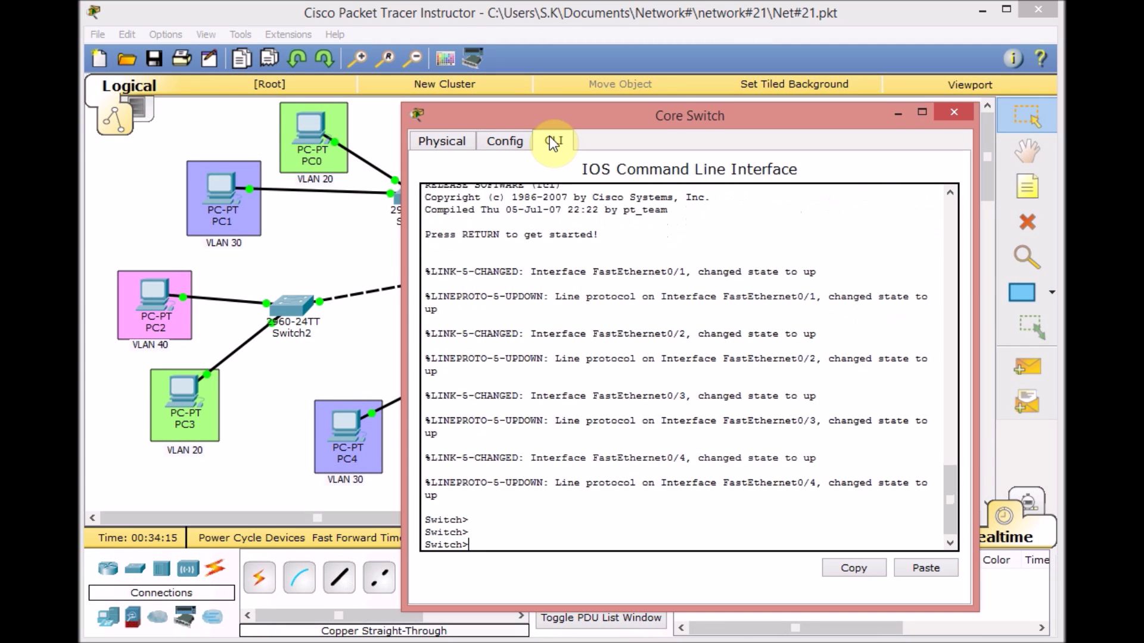
text(en)
key(Return)
text(co)
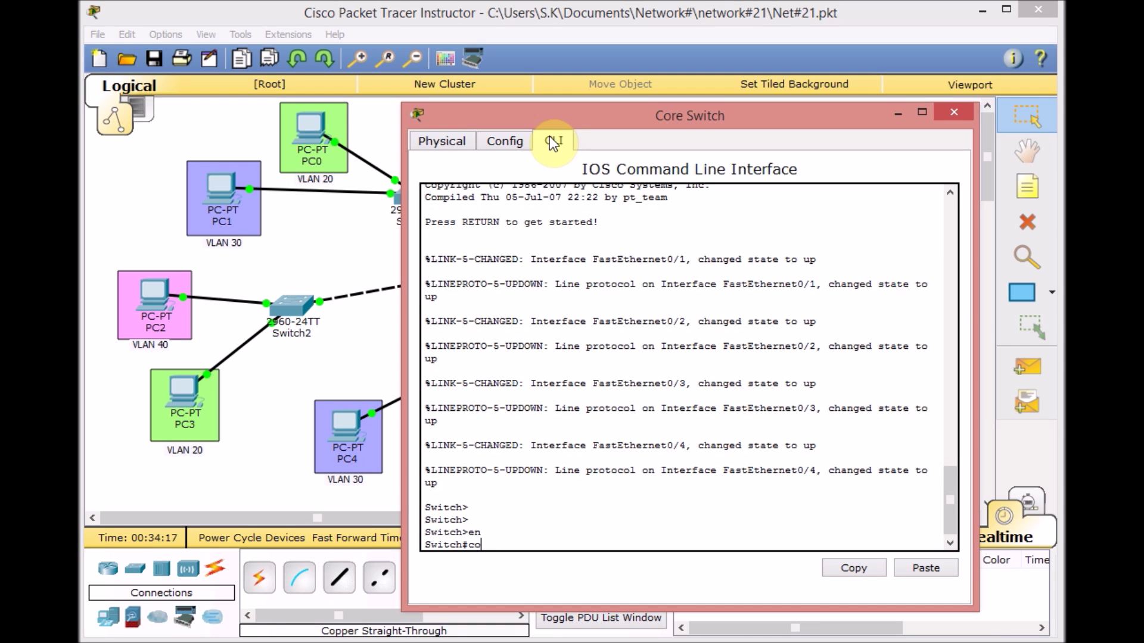
text(nf t)
key(Return)
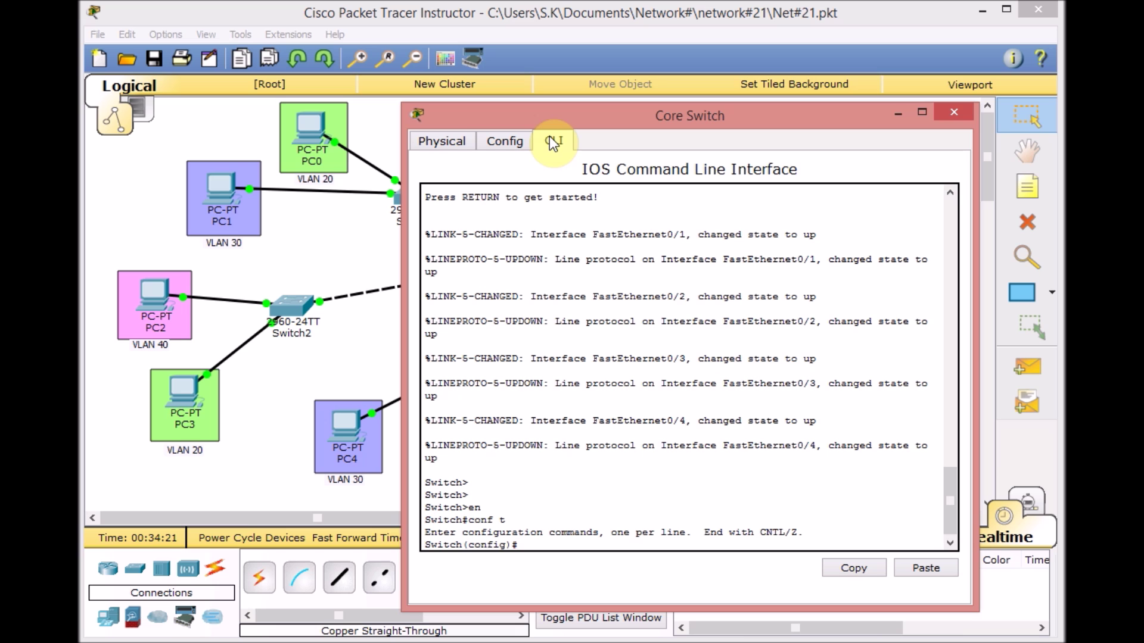
Create VLAN 10 named SERVER and VLAN 20 named IT.
drag(619, 121, 346, 63)
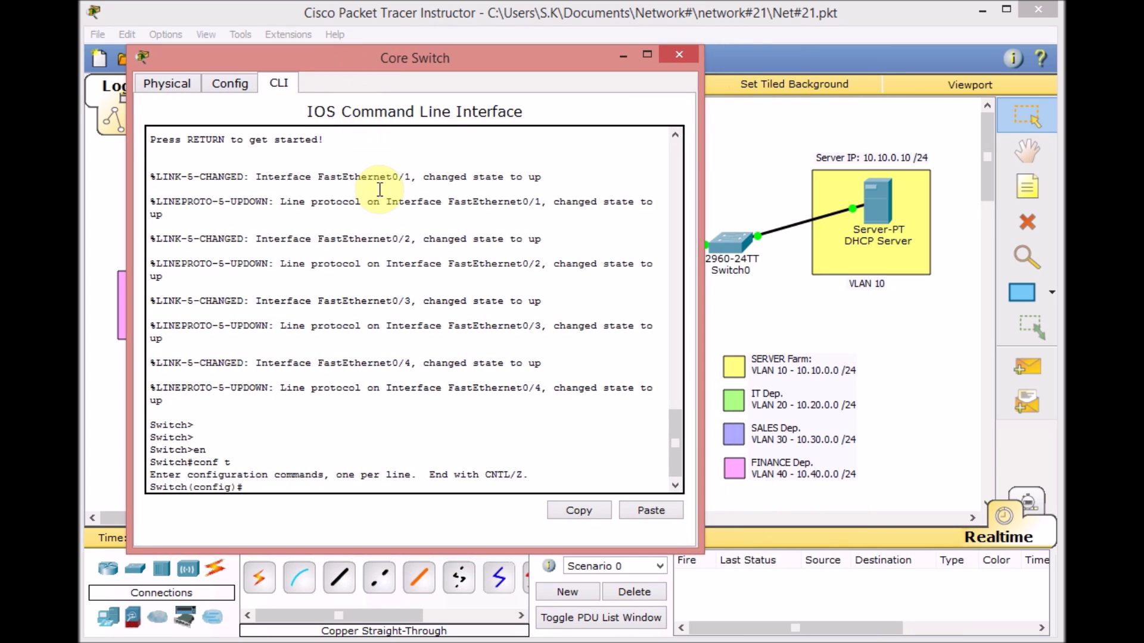
text(vlan 10)
key(Return)
text(name SERVER)
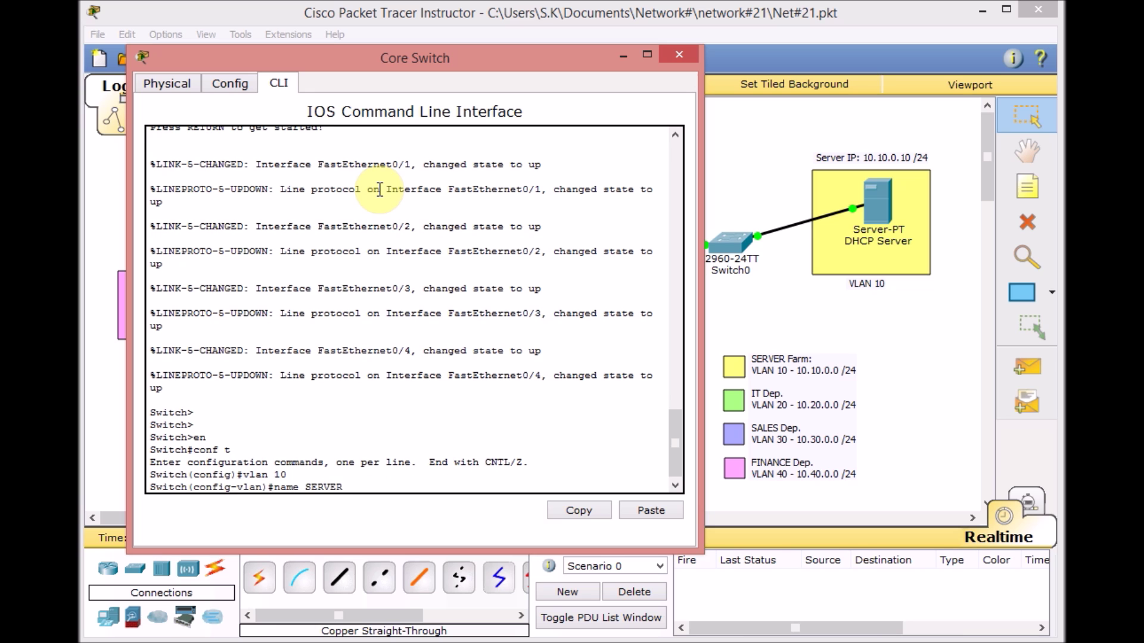
key(Return)
text(vlan 20)
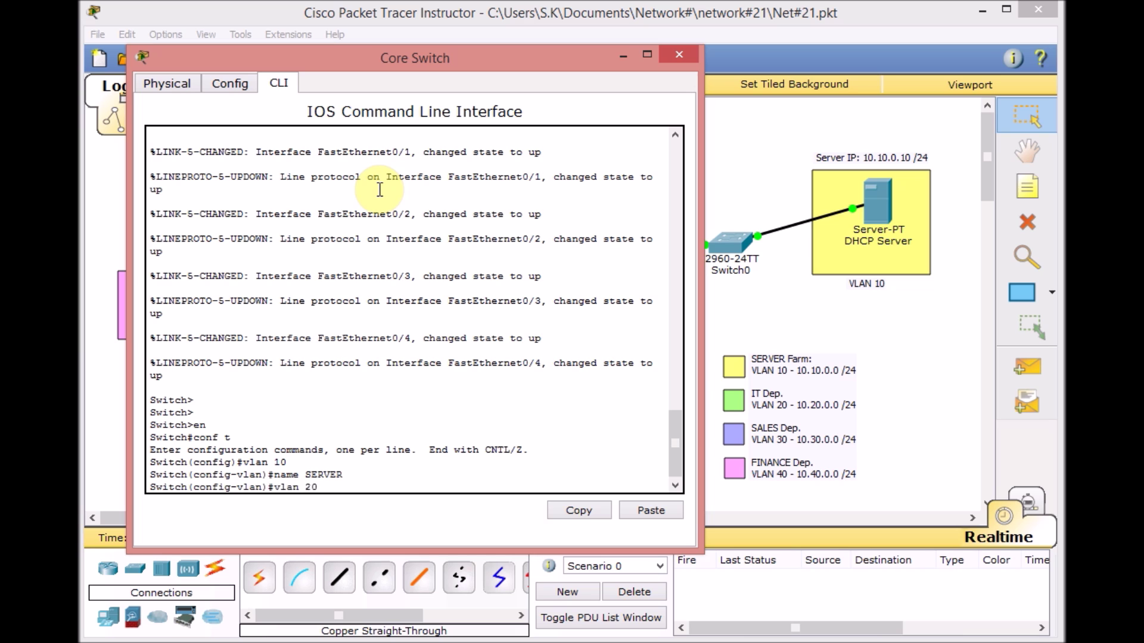
key(Return)
text(name IT)
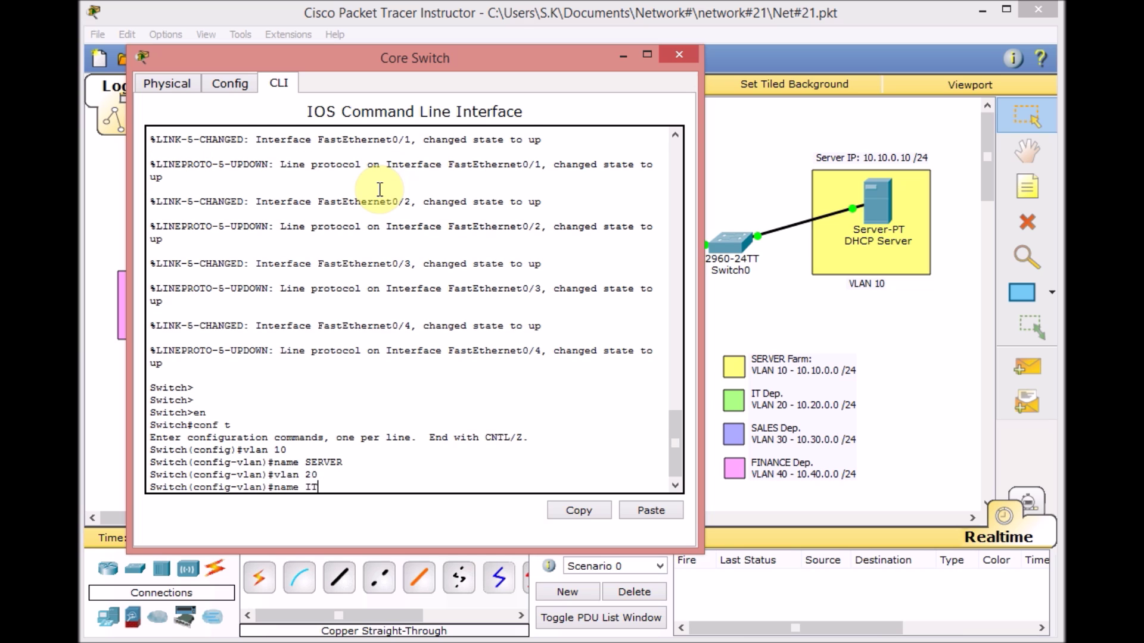
key(Return)
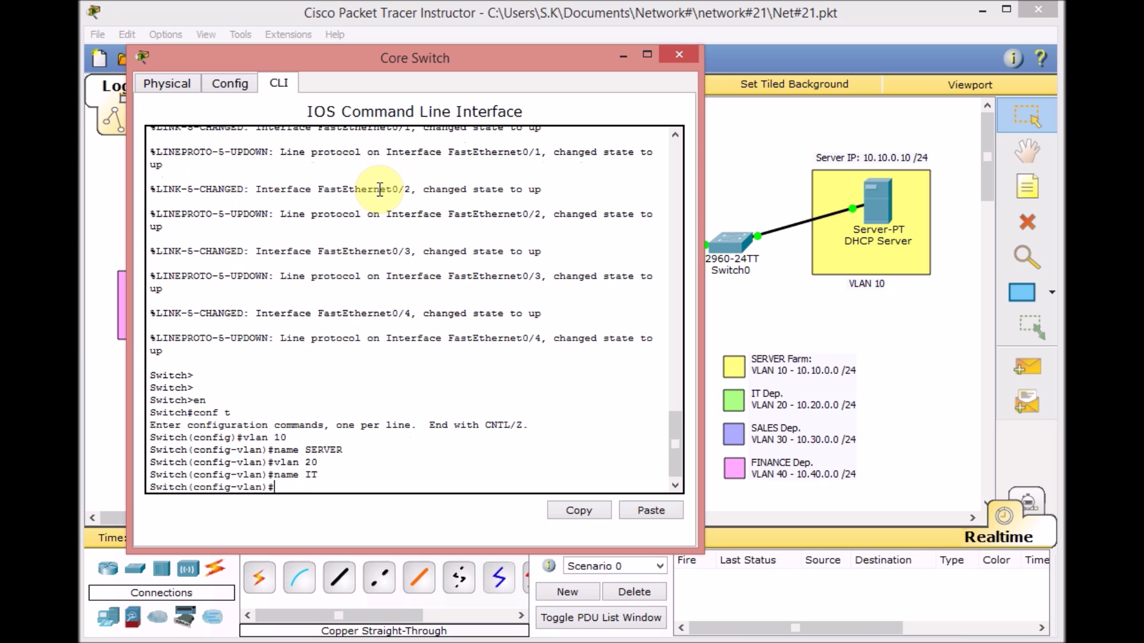
Create VLAN 30 named SALES and VLAN 40 named FINANCE.
text(vlan 30)
key(Return)
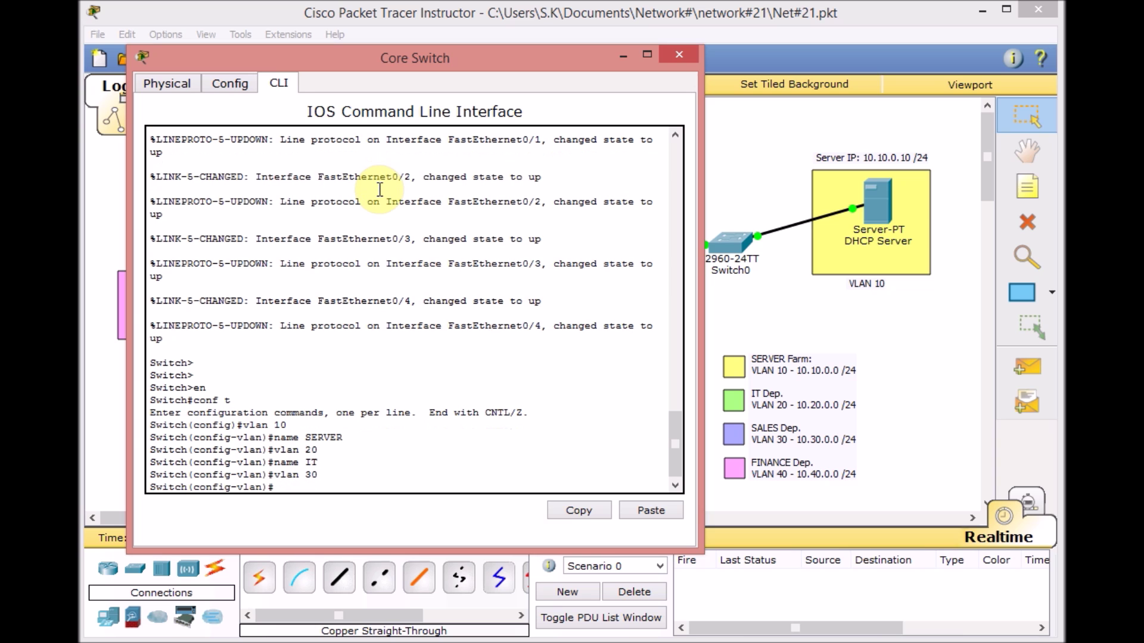
text(name SALES)
key(Return)
text(vlan 40)
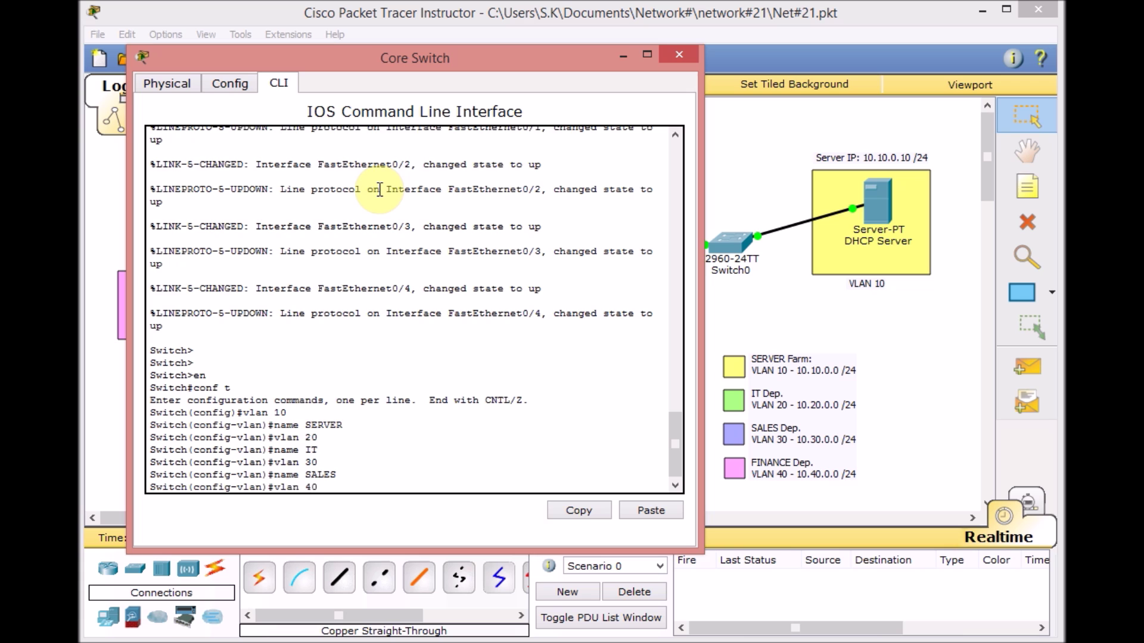
key(Return)
text(name)
key(BackSpace)
key(BackSpace)
key(BackSpace)
key(BackSpace)
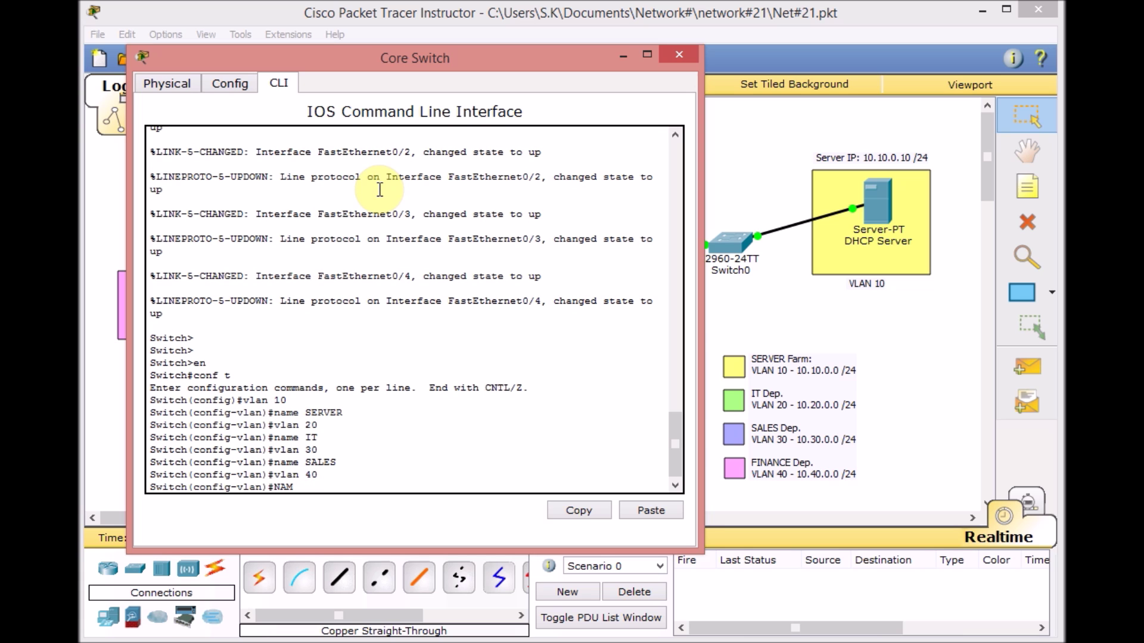
text(name)
key(Tab)
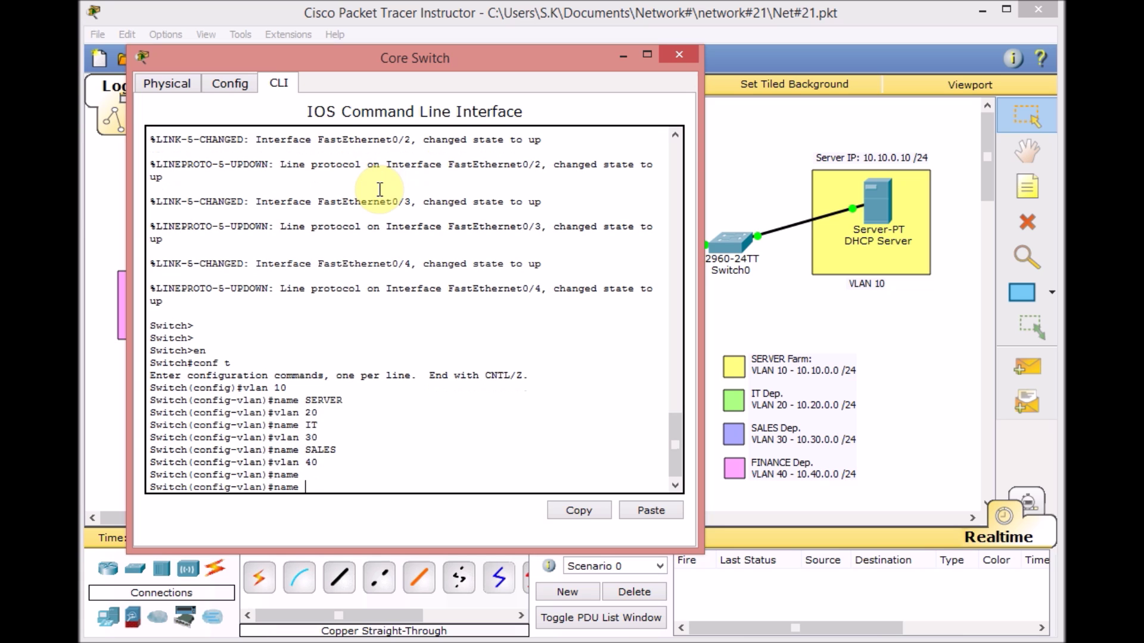
text(FINANCE)
key(Return)
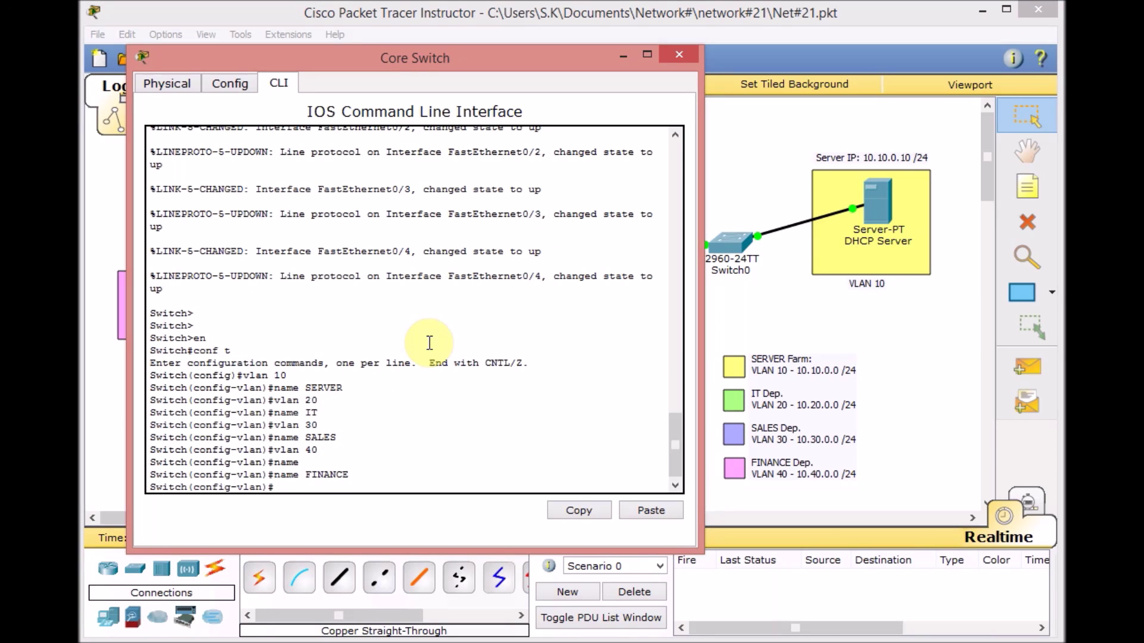
Run do sh vlan to confirm all four VLANs are active.
text(do sh vlan)
key(Return)
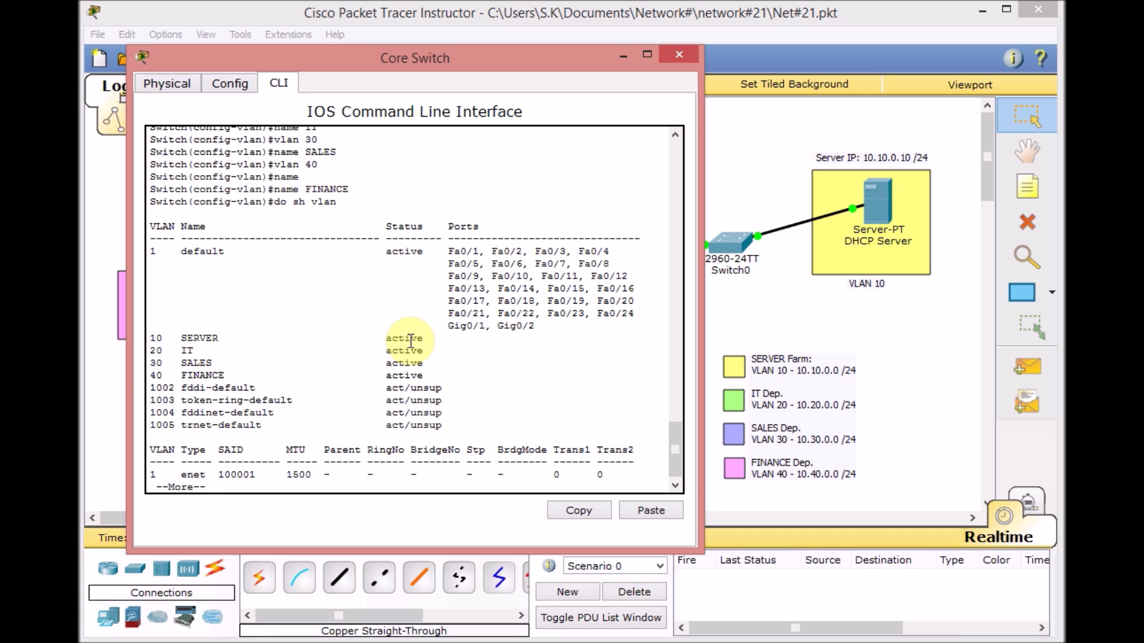
key(q)
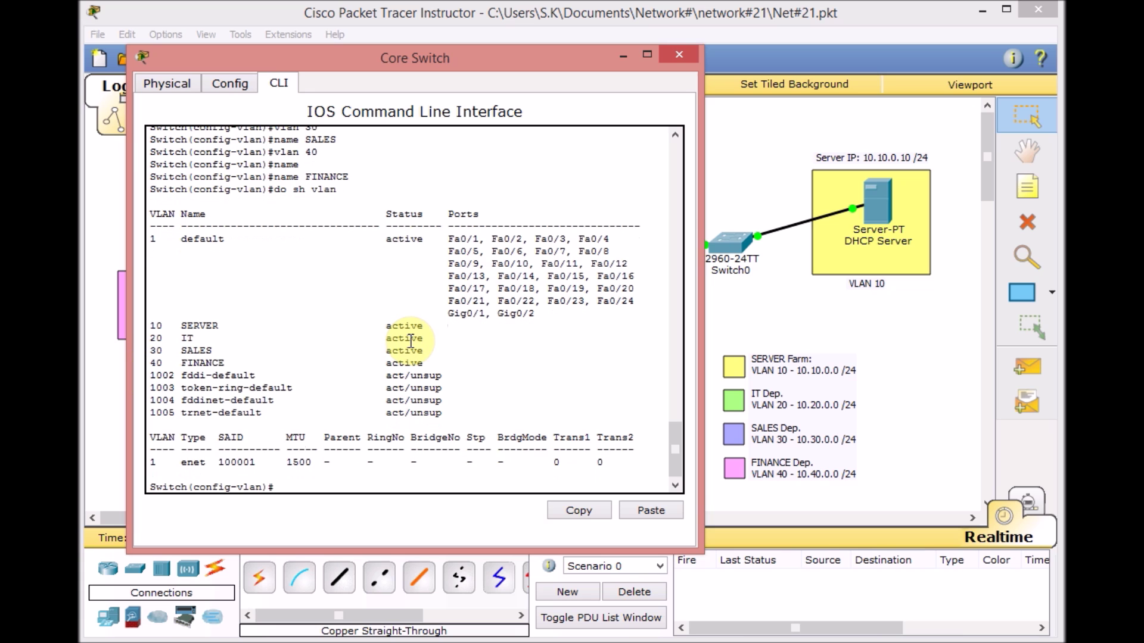
click(708, 177)
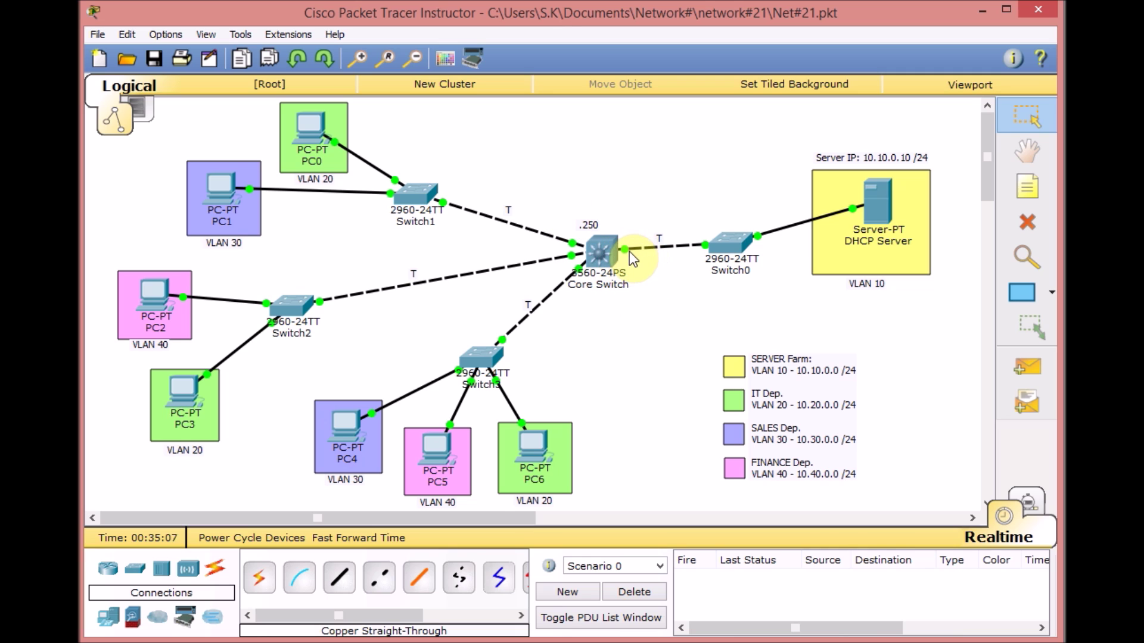
mouse_move(624, 252)
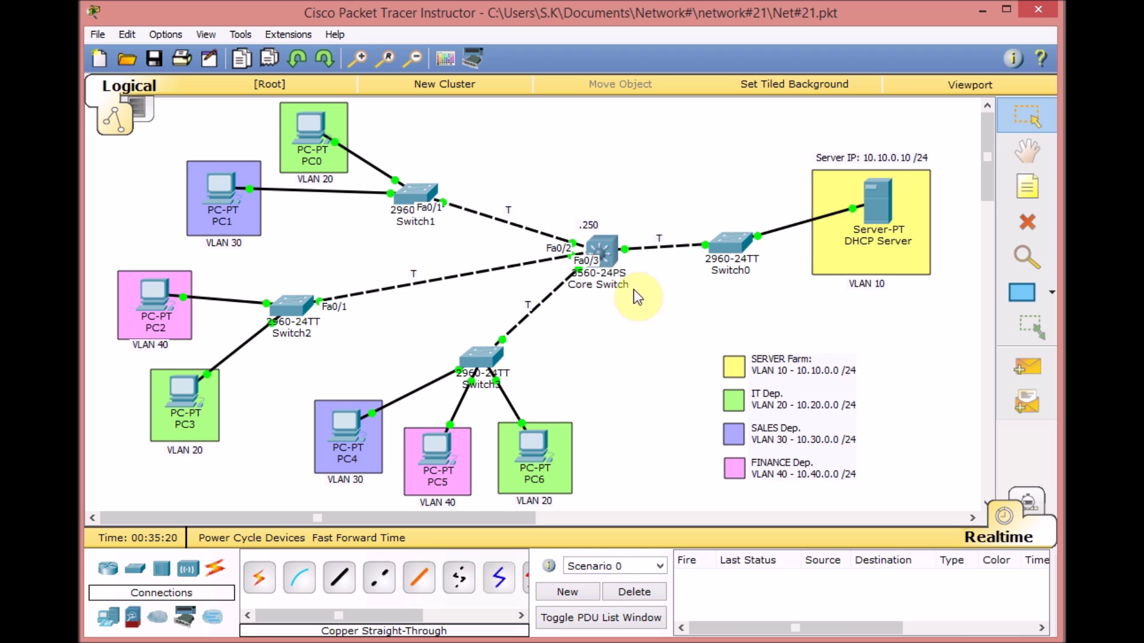
click(601, 247)
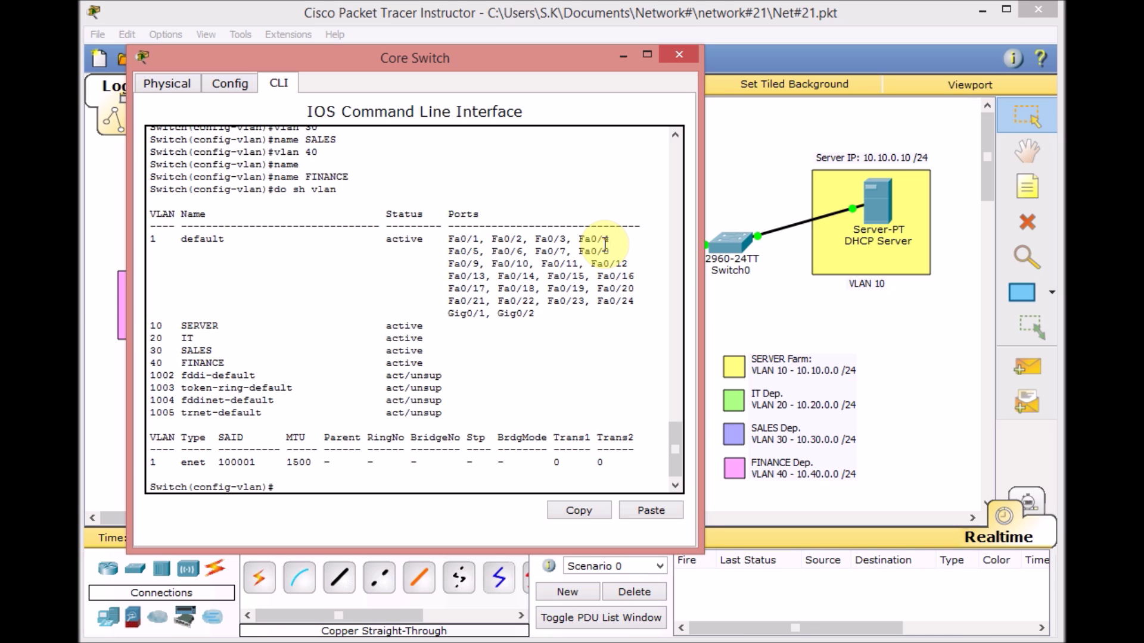
Exit VLAN configuration and select the interface range Fa0/1 - 4.
text(int fa 0/1)
key(BackSpace)
key(BackSpace)
key(BackSpace)
key(BackSpace)
key(BackSpace)
key(BackSpace)
text(ra)
key(Tab)
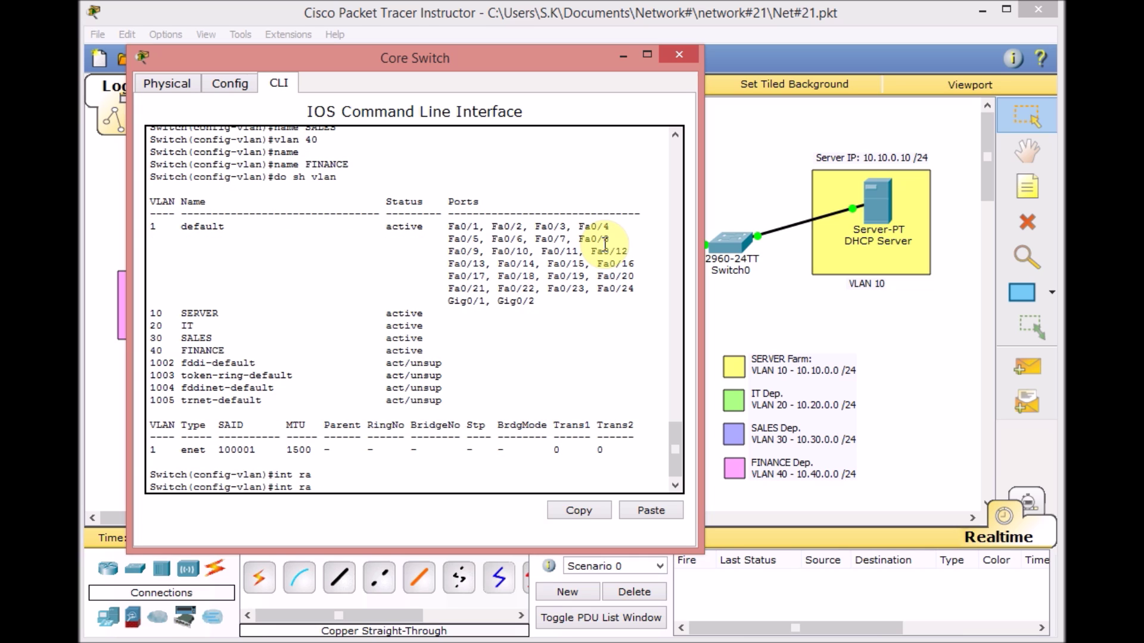
key(BackSpace)
key(BackSpace)
key(BackSpace)
key(BackSpace)
key(BackSpace)
key(BackSpace)
text(excit)
key(Return)
text(exit)
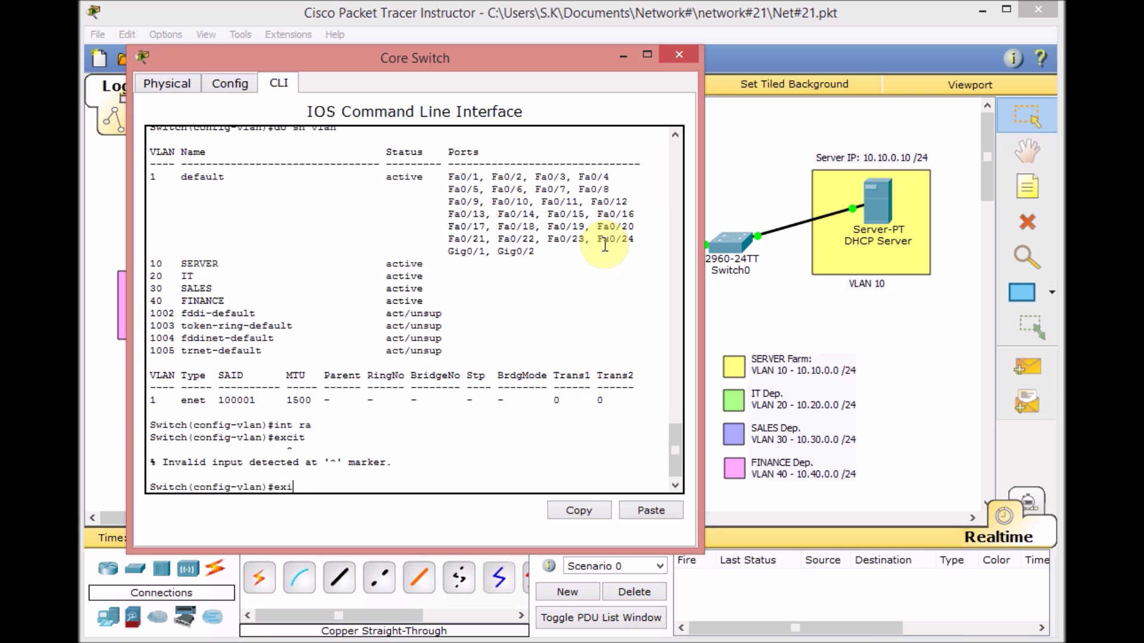
key(Return)
text(int range)
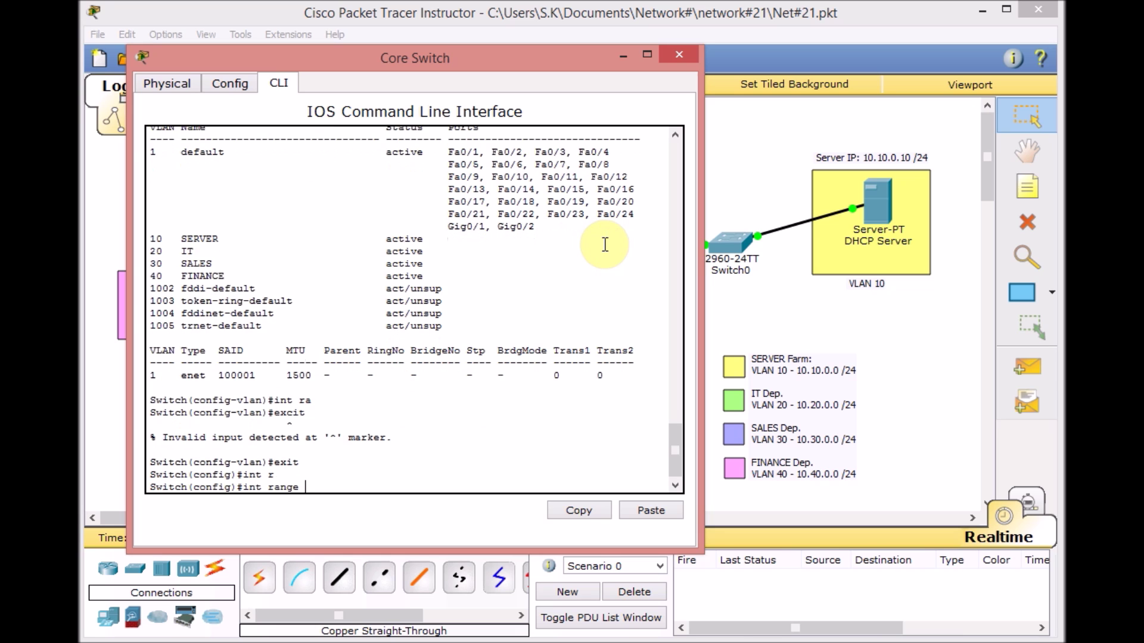
text(fa 0/1 - 4)
key(Return)
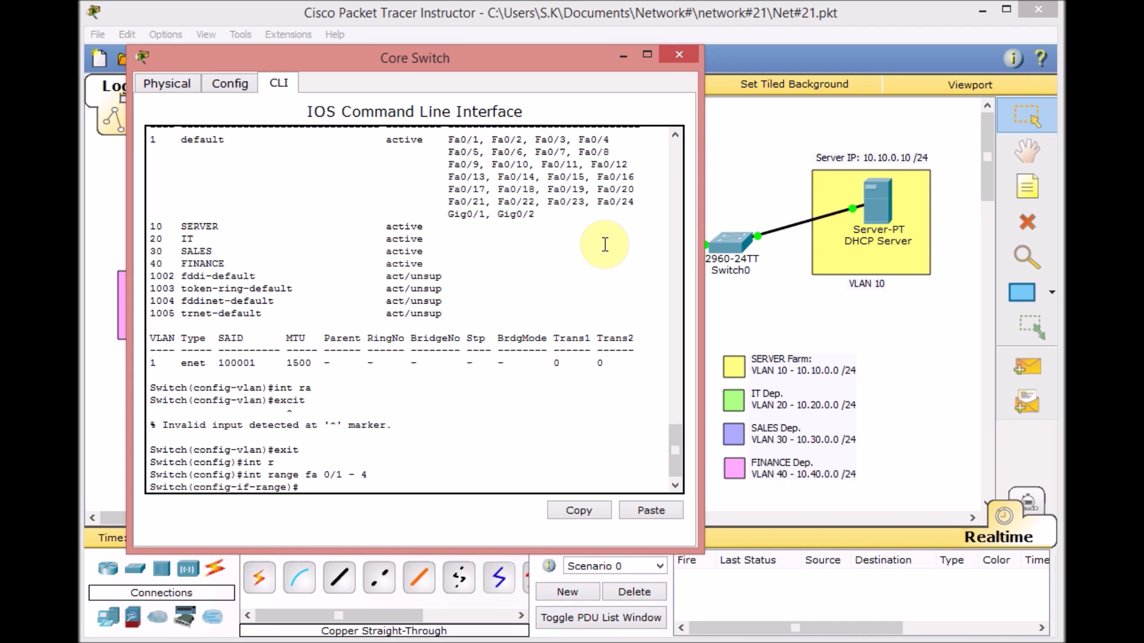
Set trunk encapsulation to dot1q on ports Fa0/1–0/4.
text(sw)
key(Tab)
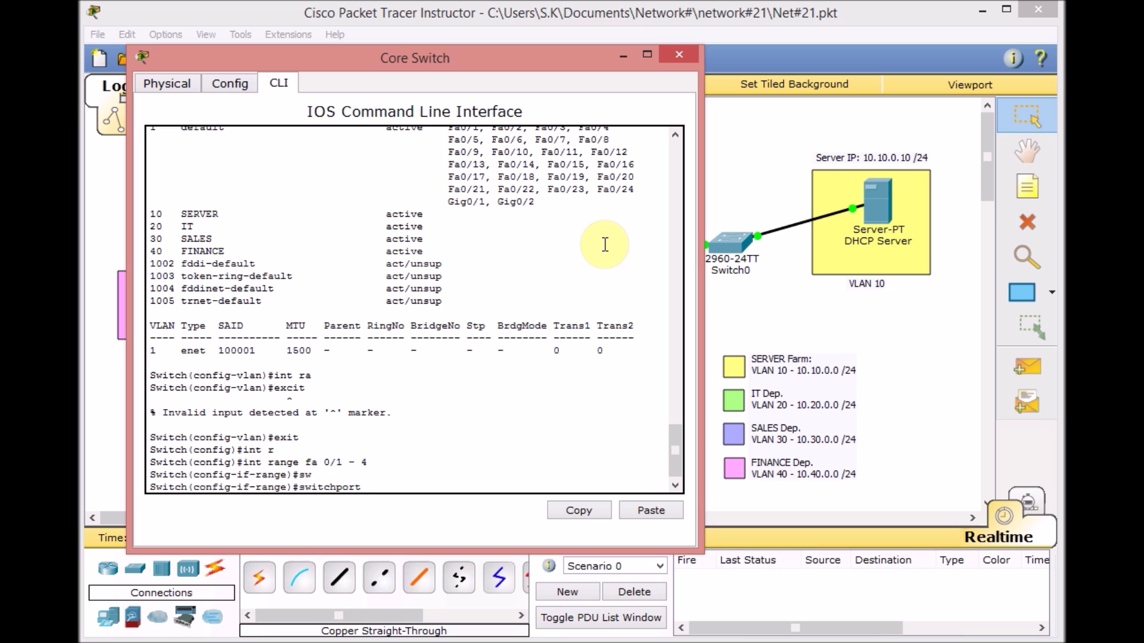
text(mo)
key(Tab)
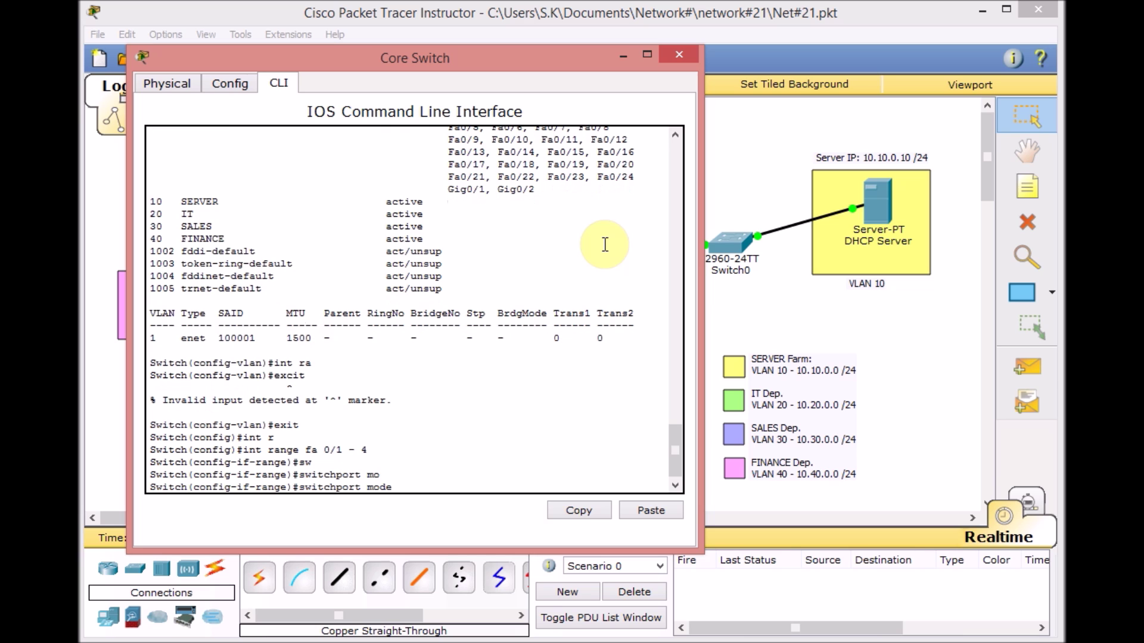
text(tr)
key(Tab)
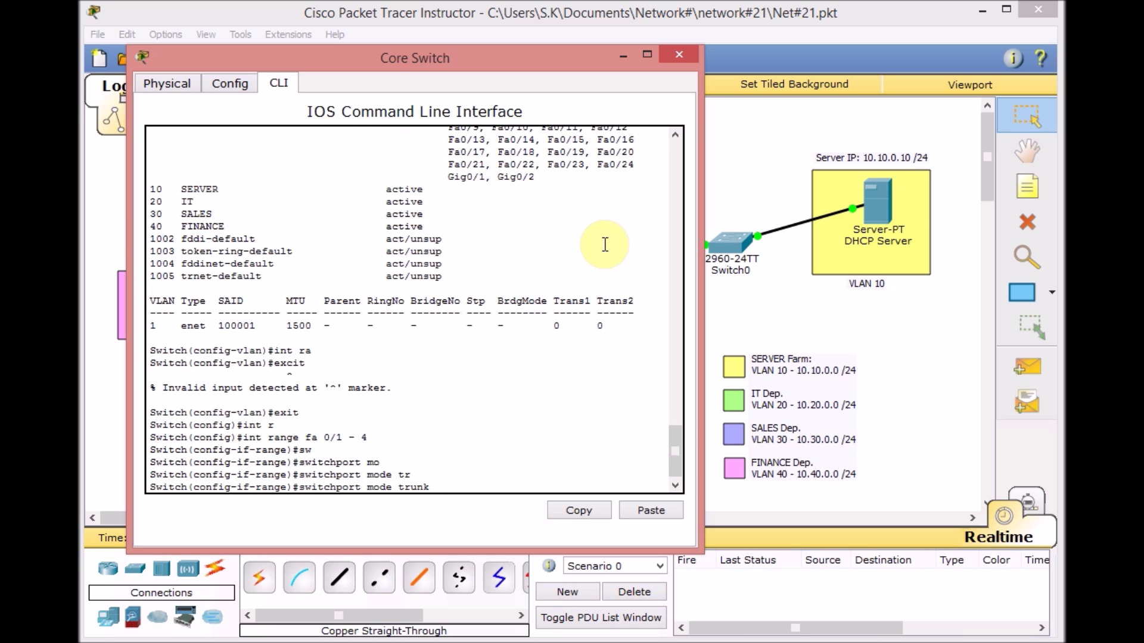
key(BackSpace)
key(BackSpace)
key(BackSpace)
key(BackSpace)
key(BackSpace)
key(BackSpace)
key(BackSpace)
key(BackSpace)
key(BackSpace)
key(BackSpace)
key(BackSpace)
text(tr)
key(Tab)
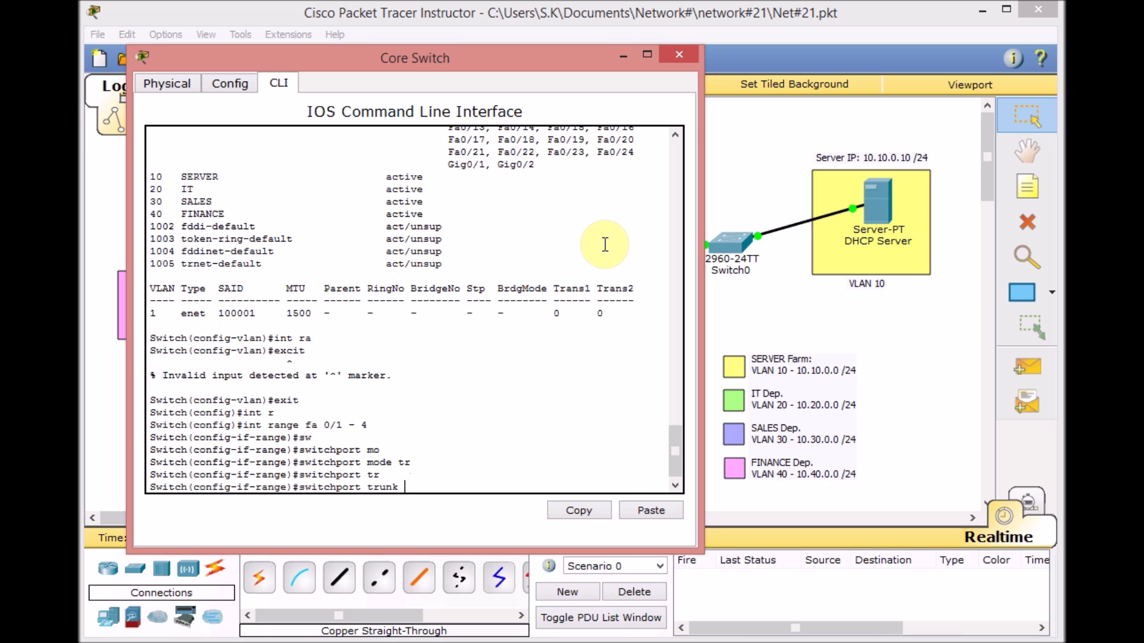
text(en)
key(Tab)
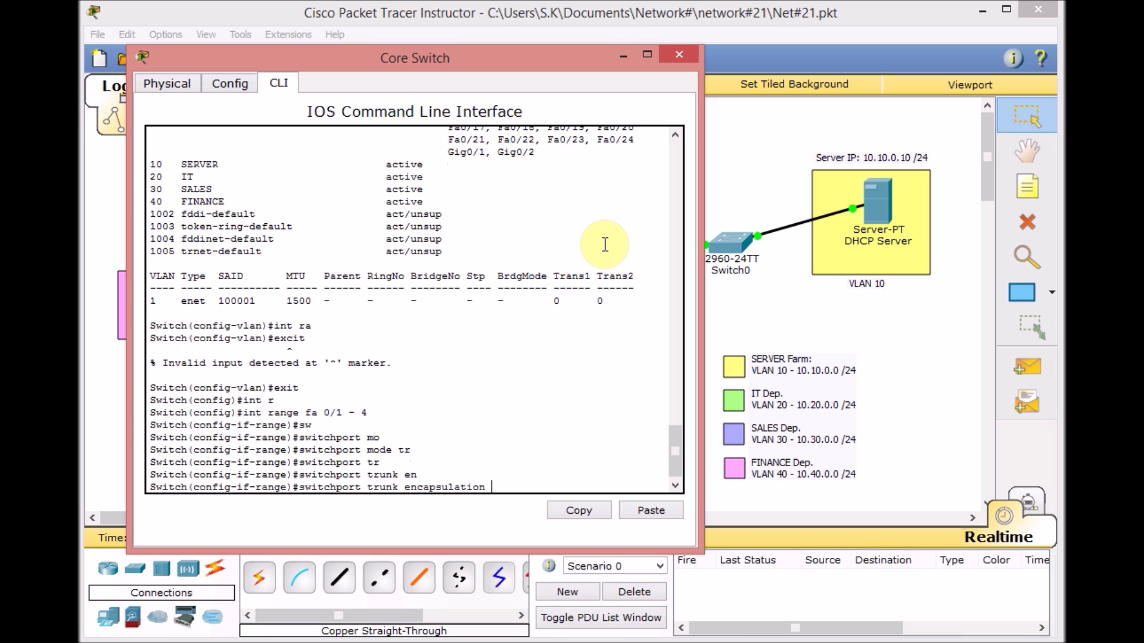
text(?)
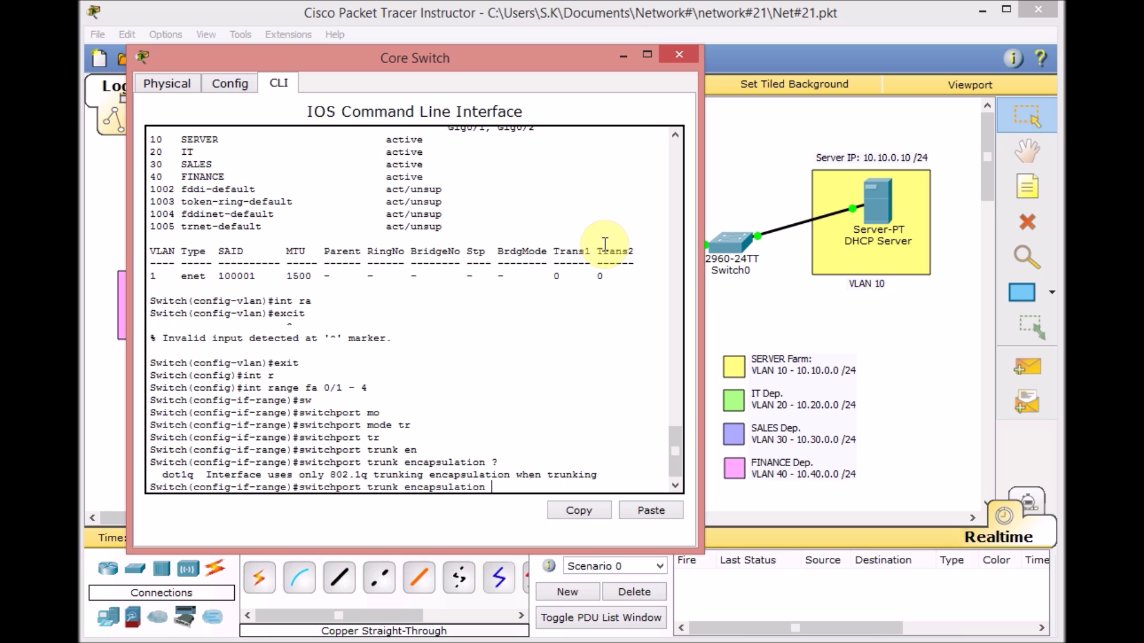
text(d)
key(Return)
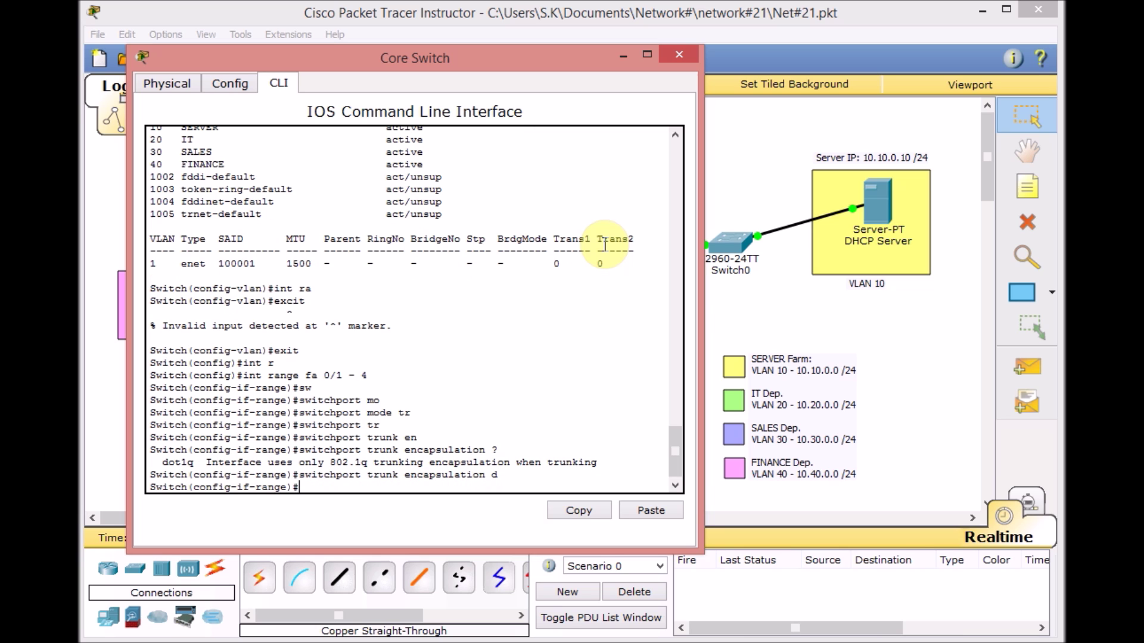
Put ports Fa0/1–0/4 into switchport mode trunk and close the Core Switch window.
text(sw)
key(Tab)
text(m)
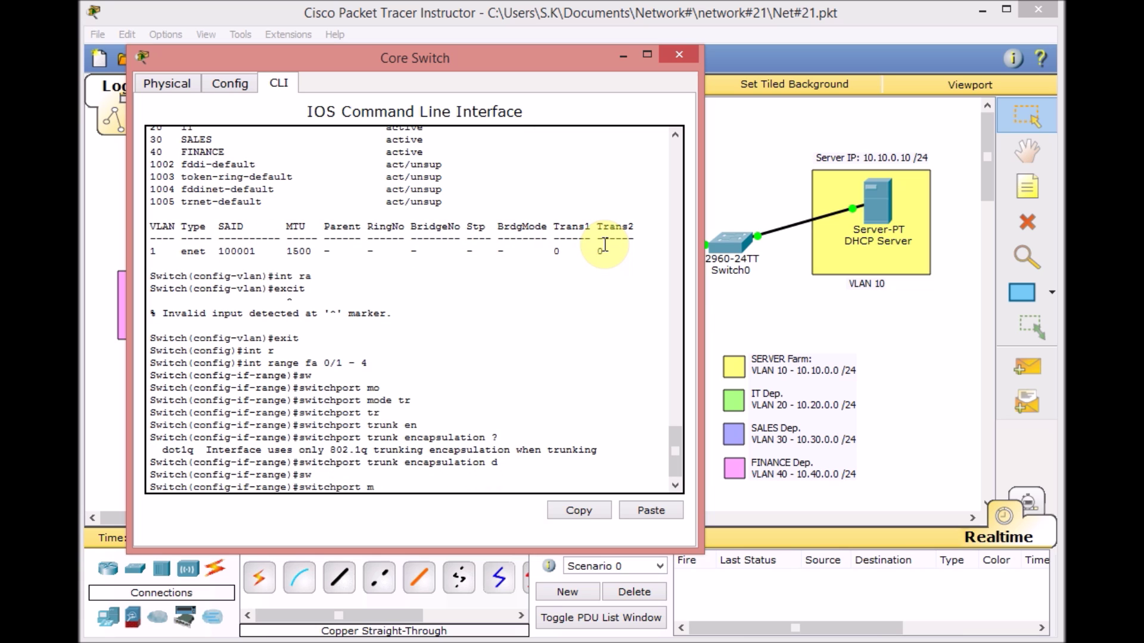
text(o)
key(Tab)
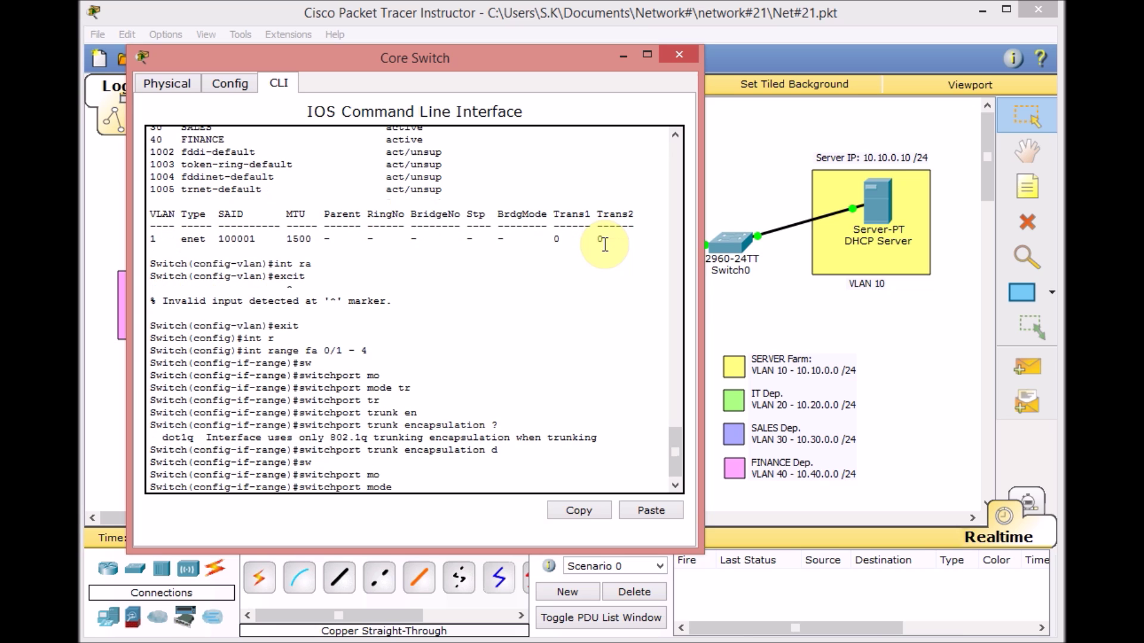
text(tr)
key(Tab)
key(Return)
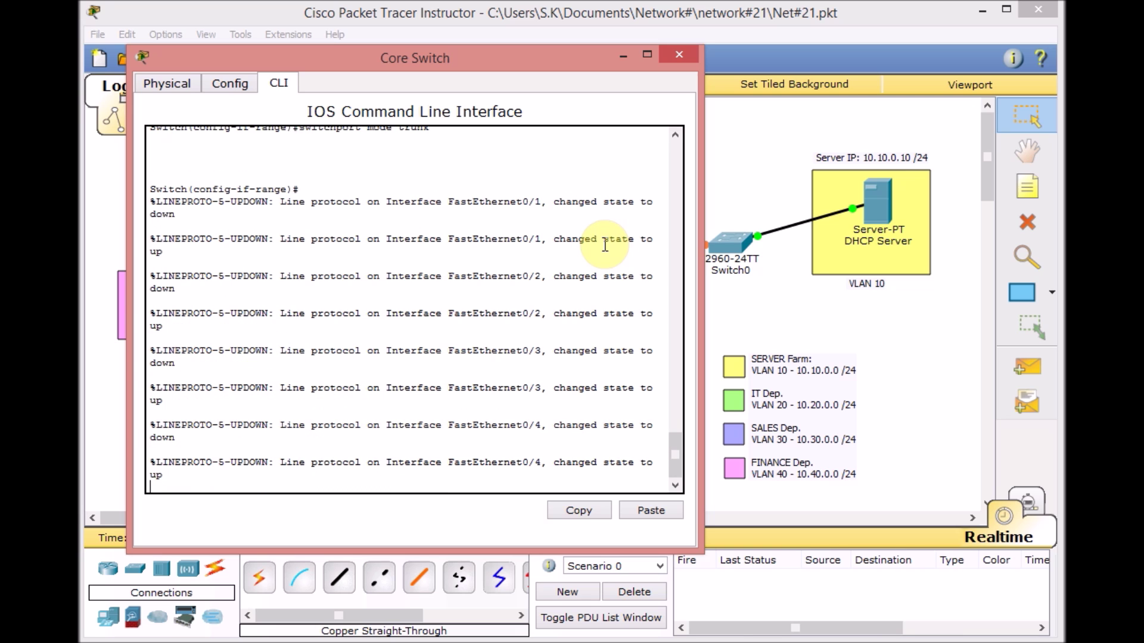
key(Return)
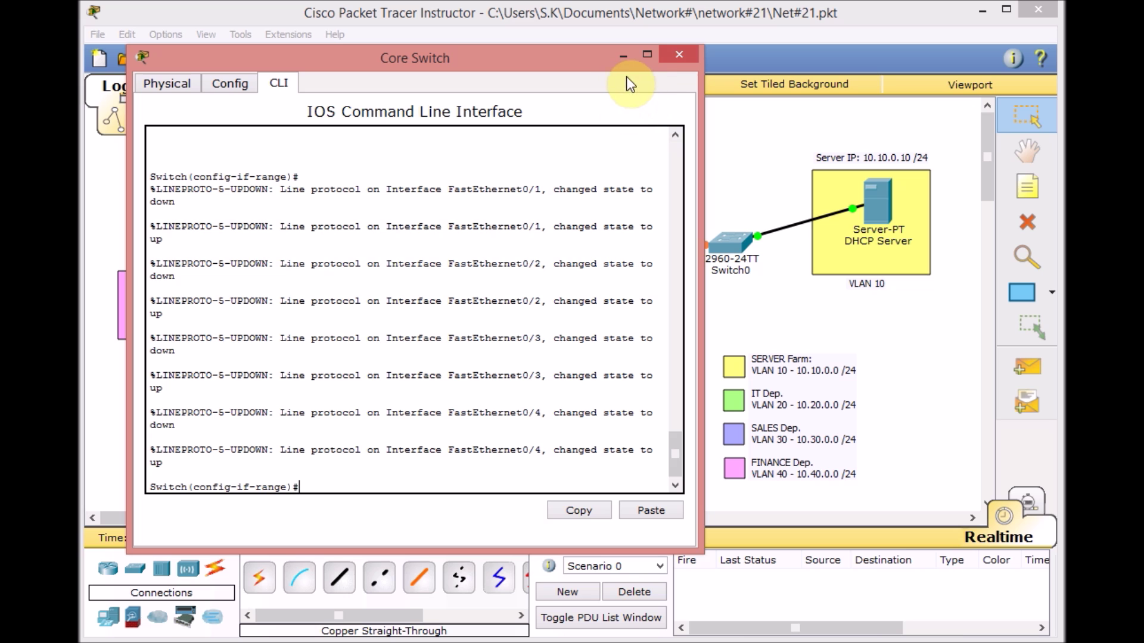
click(620, 55)
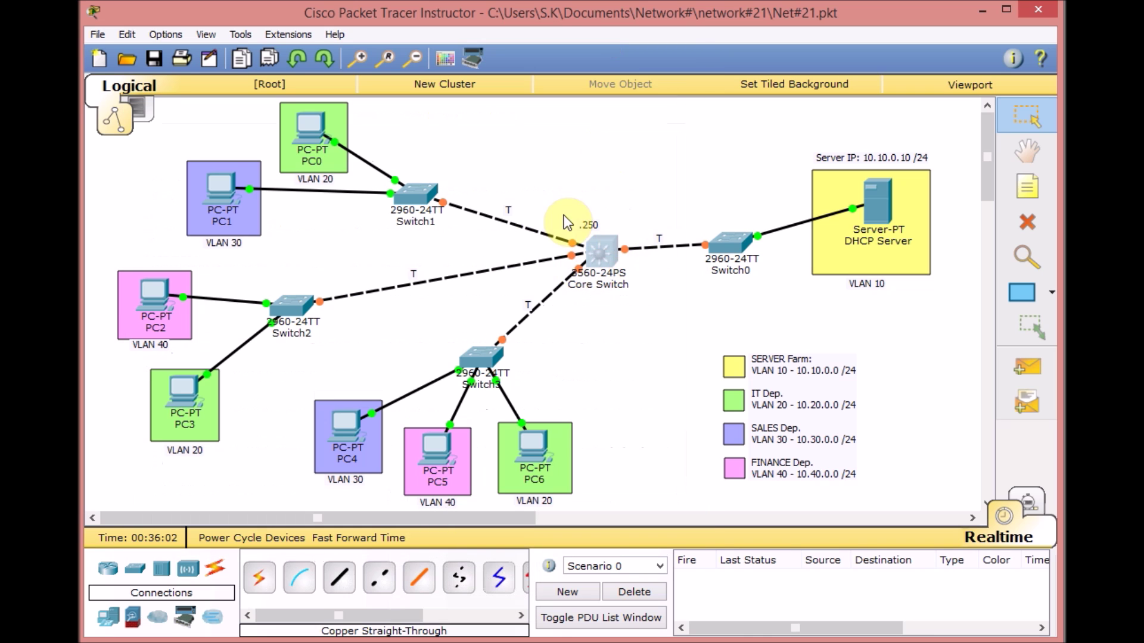
Reopen the Core Switch CLI and give interface VLAN 10 the address 10.10.0.250 255.255.255.0.
click(600, 251)
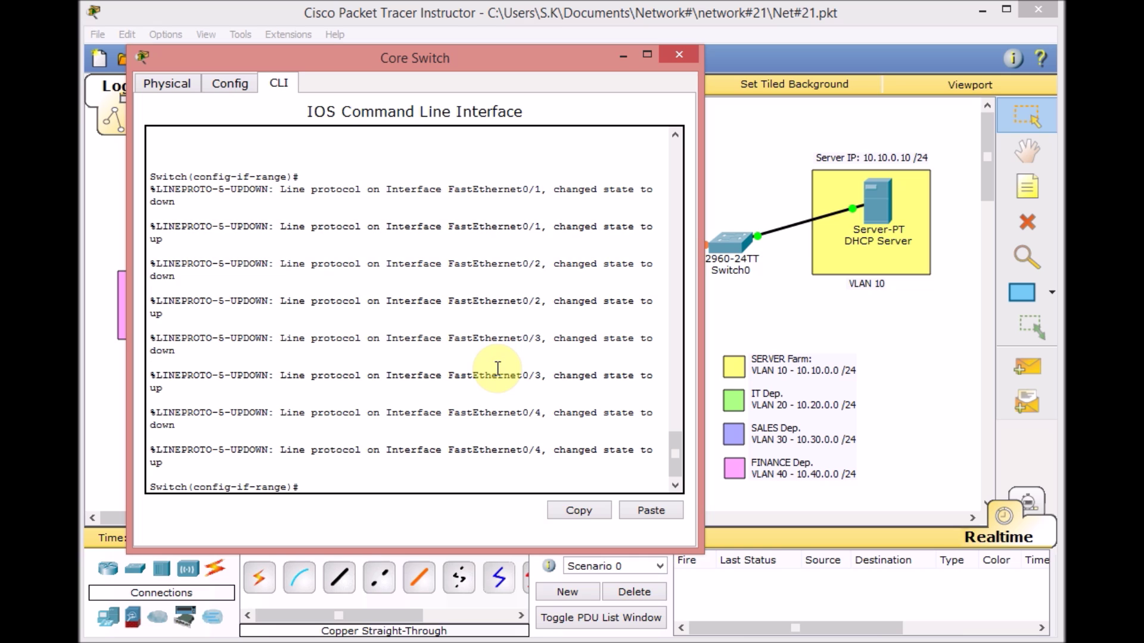
text(exit)
key(Return)
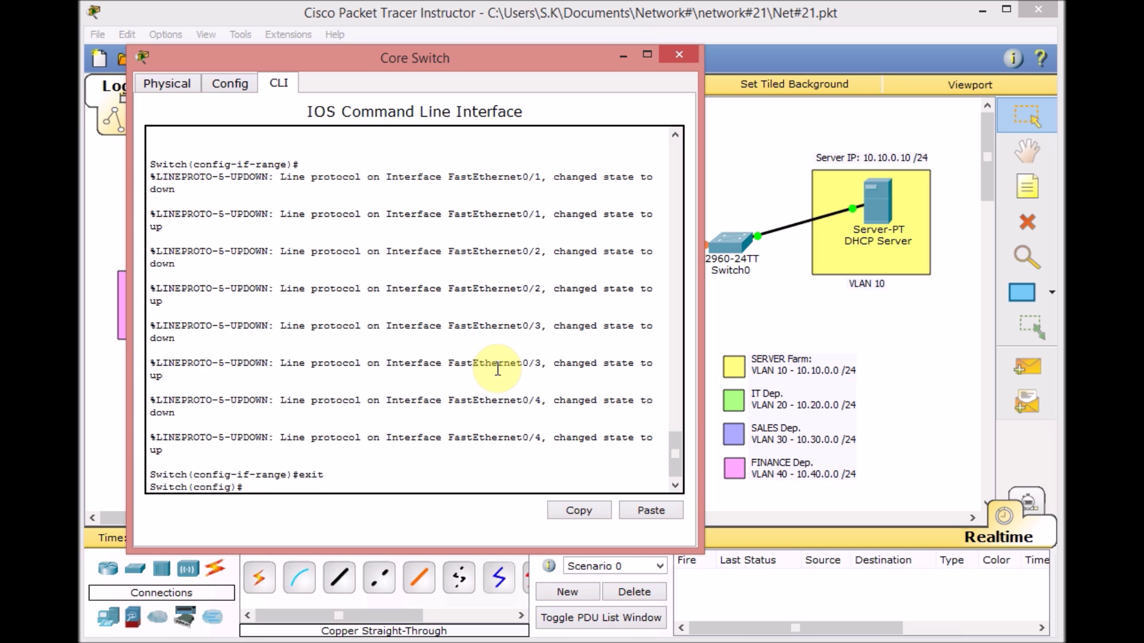
text(int vlan 10)
key(Return)
key(Return)
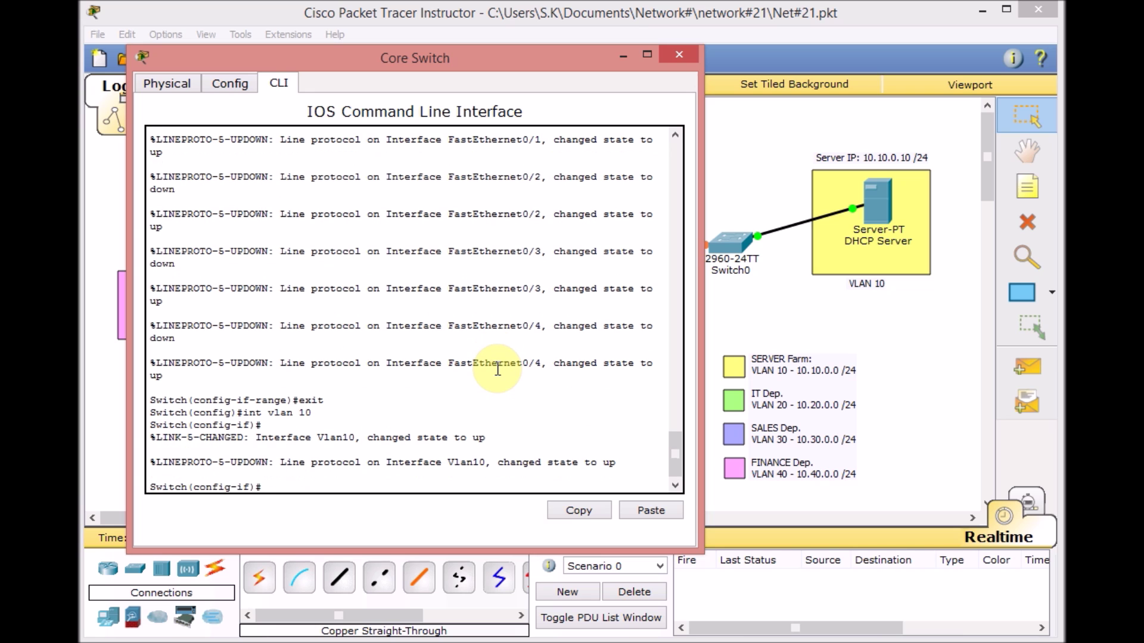
text(ip add)
key(Tab)
text(10.)
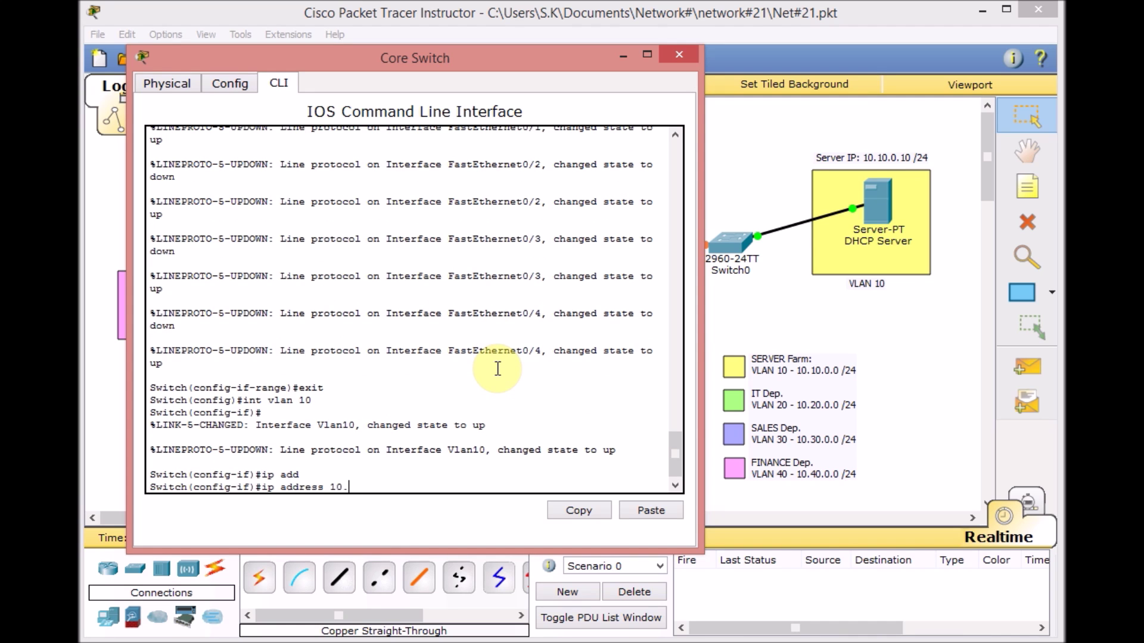
text(10.0.250 255.255.255)
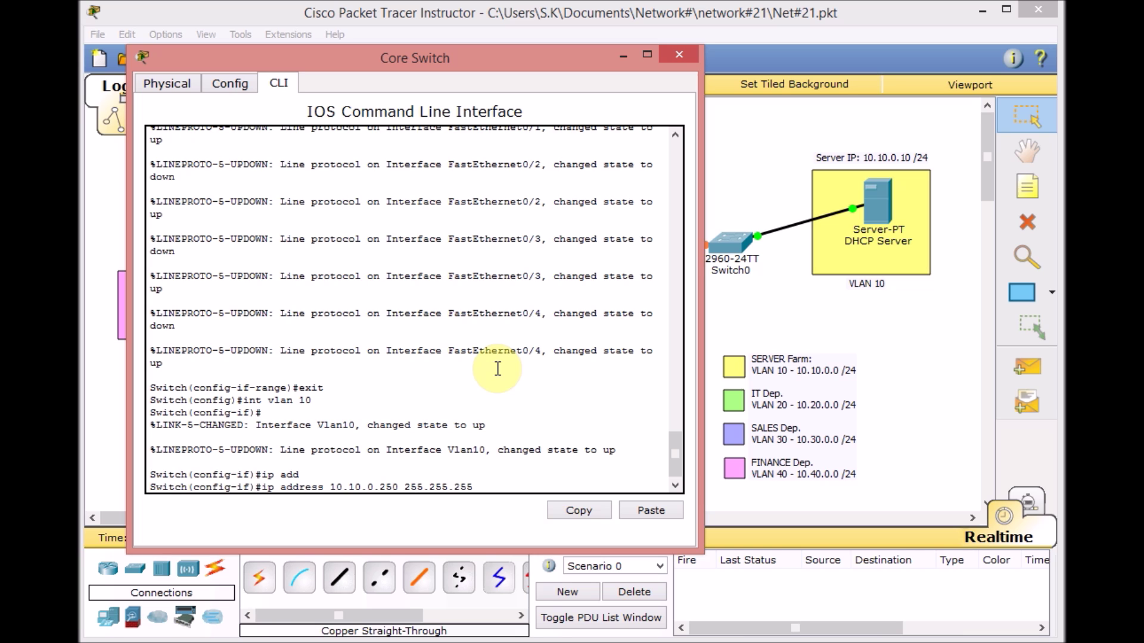
text(.0)
key(Return)
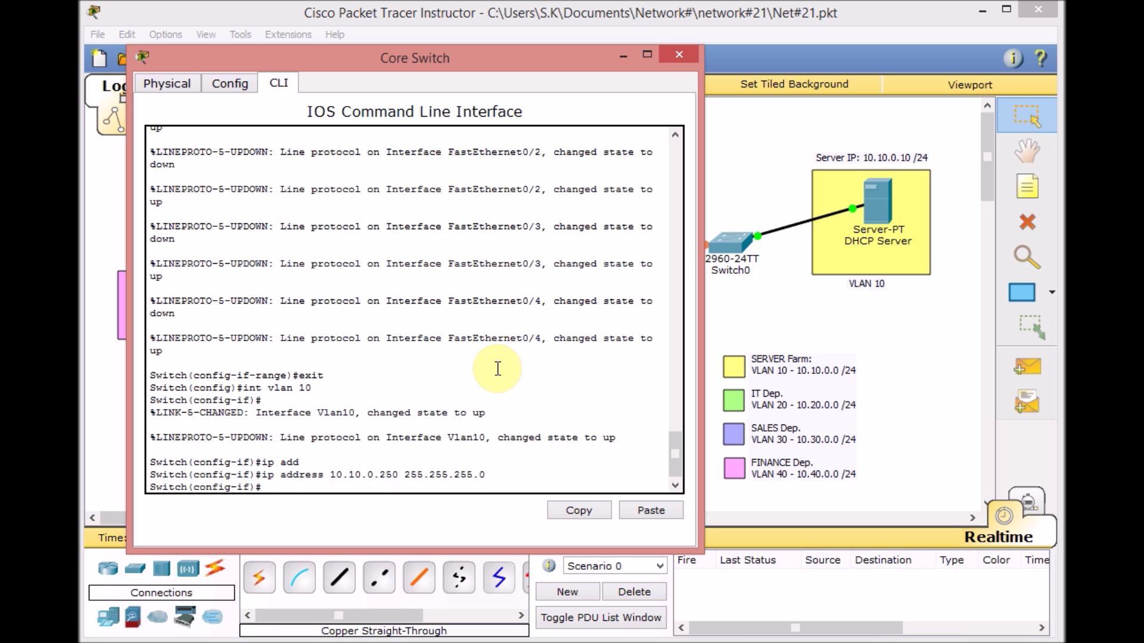
Give interface VLAN 20 the address 10.20.0.250 255.255.255.0.
text(int vlan 20)
key(Return)
text(int vlan 20)
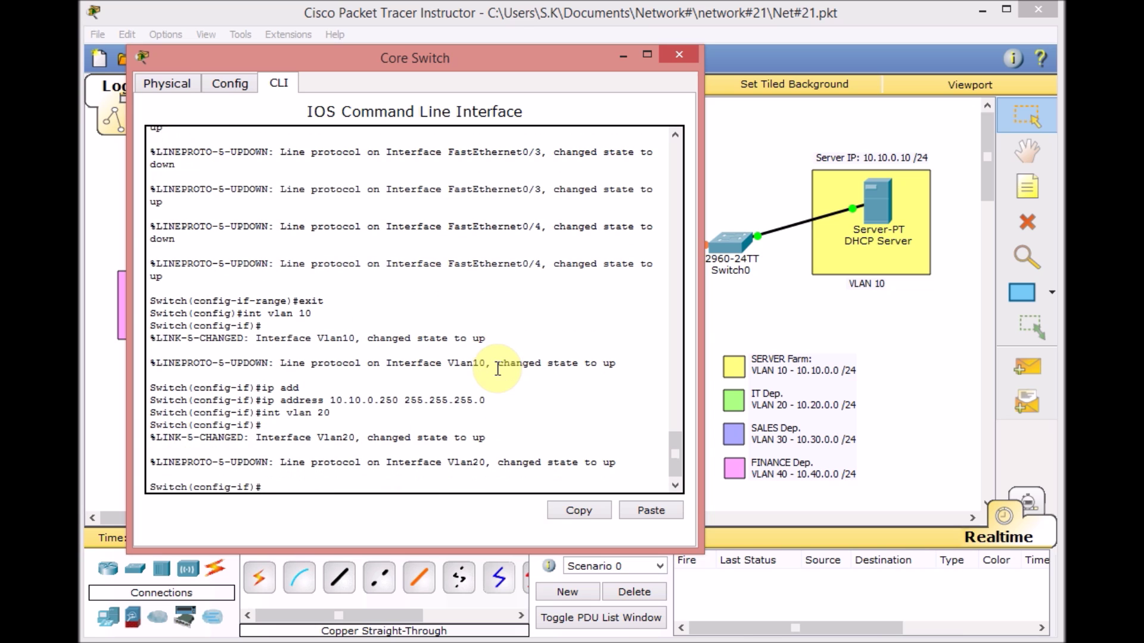
key(Up)
key(Up)
key(Left)
key(Left)
key(Left)
key(Left)
key(Left)
key(Left)
key(Left)
key(Left)
key(Left)
key(Left)
key(Left)
key(Left)
key(Left)
key(Left)
key(Left)
key(Left)
key(Left)
key(Left)
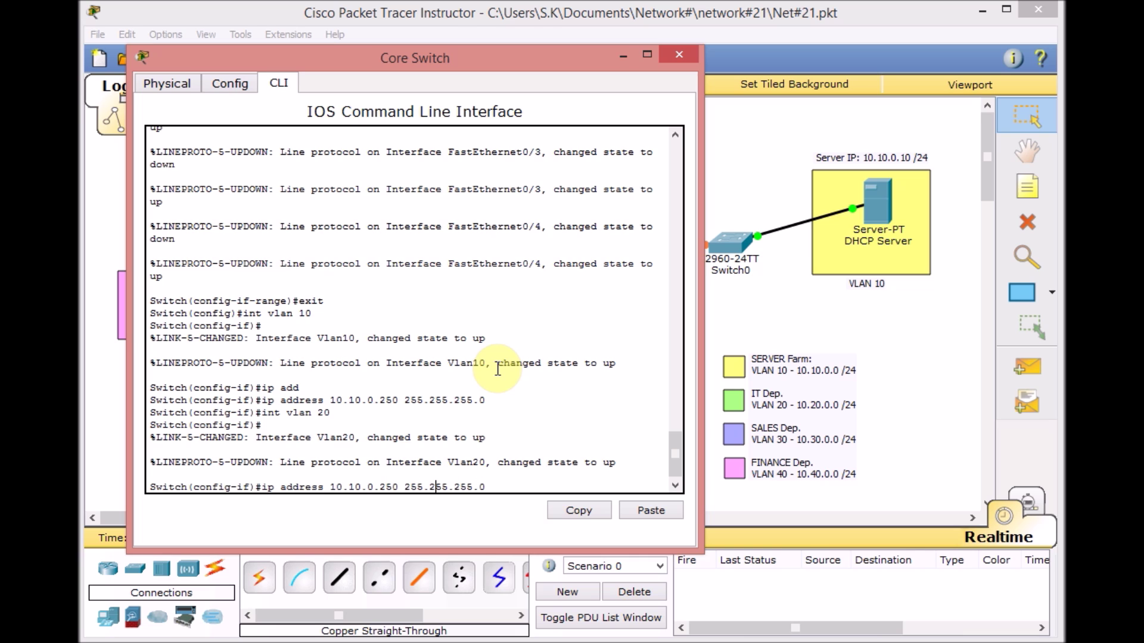
key(BackSpace)
text(2)
key(Return)
Give interface VLAN 30 the address 10.30.0.250 255.255.255.0.
text(int vlan 30)
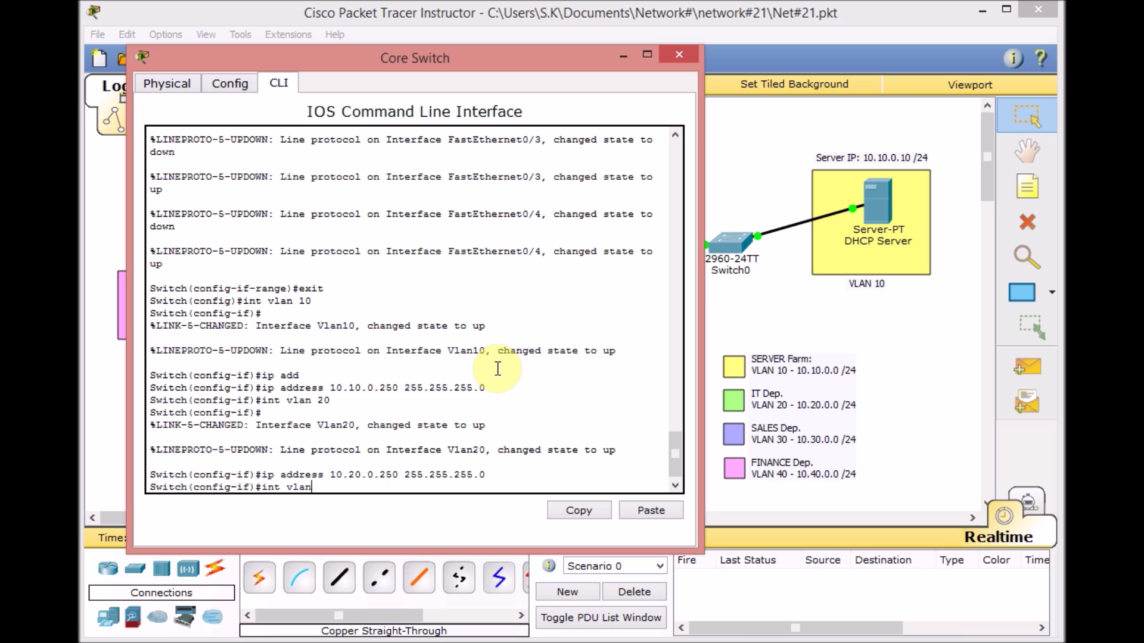
key(Return)
key(Up)
key(Up)
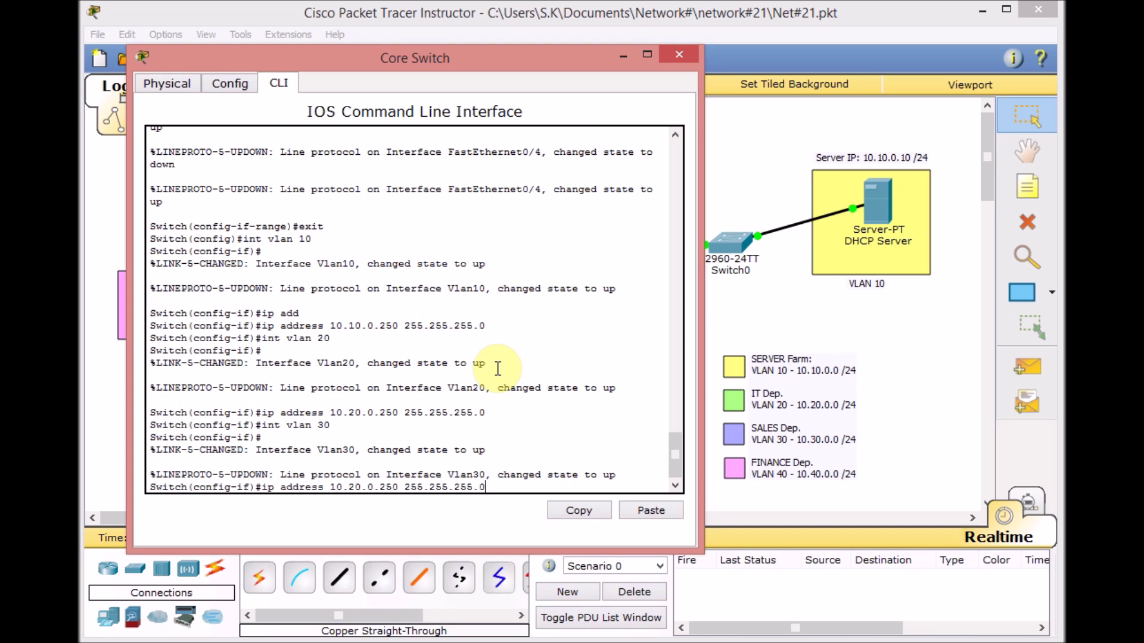
key(Left)
key(Left)
key(Left)
key(Left)
key(Left)
key(Left)
key(Left)
key(Left)
key(Left)
key(Left)
key(BackSpace)
text(3)
key(Return)
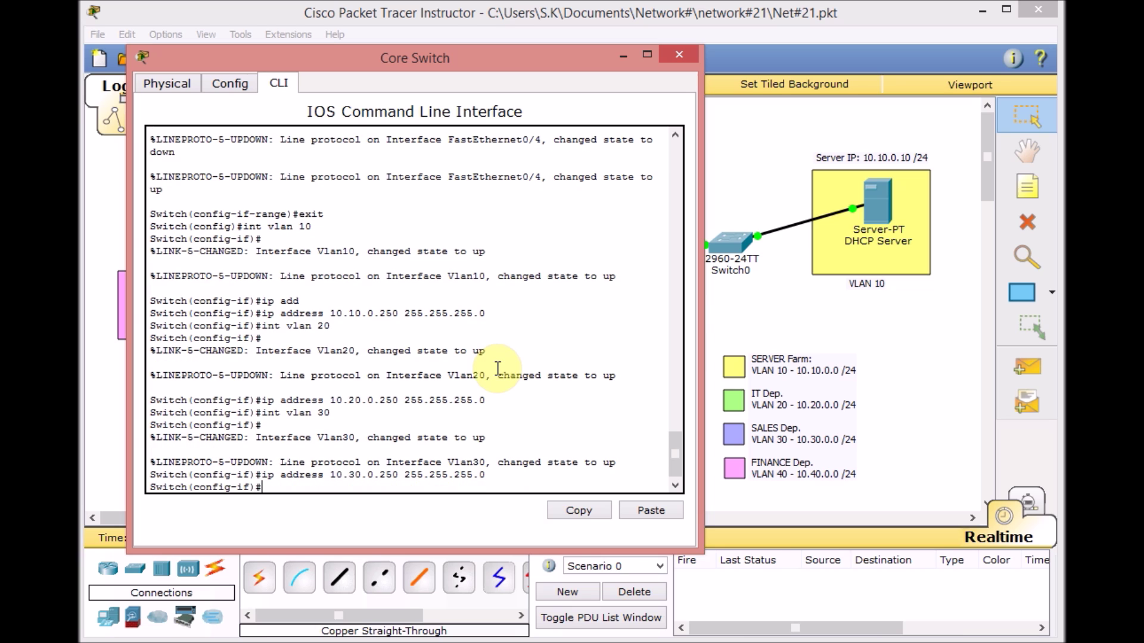
Give interface VLAN 40 the address 10.40.0.250 255.255.255.0, then enter do sh ip int brie.
text(int vlan 40)
key(Return)
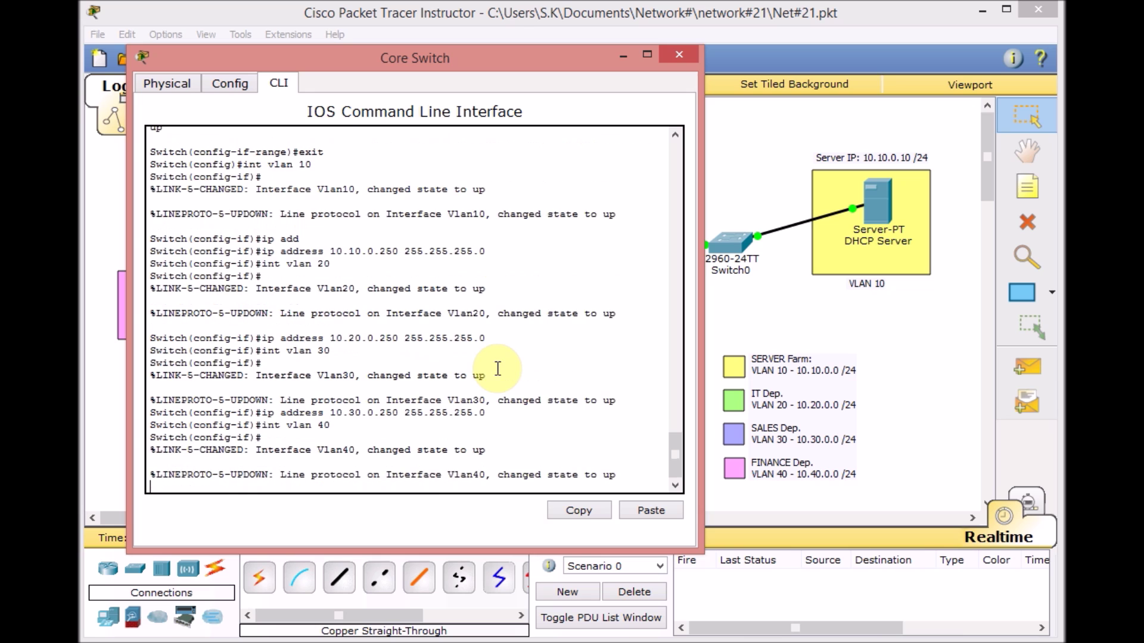
key(Return)
key(Up)
key(Up)
key(Left)
key(Left)
key(Left)
key(Left)
key(Left)
key(Left)
key(Left)
key(Left)
key(Left)
key(Left)
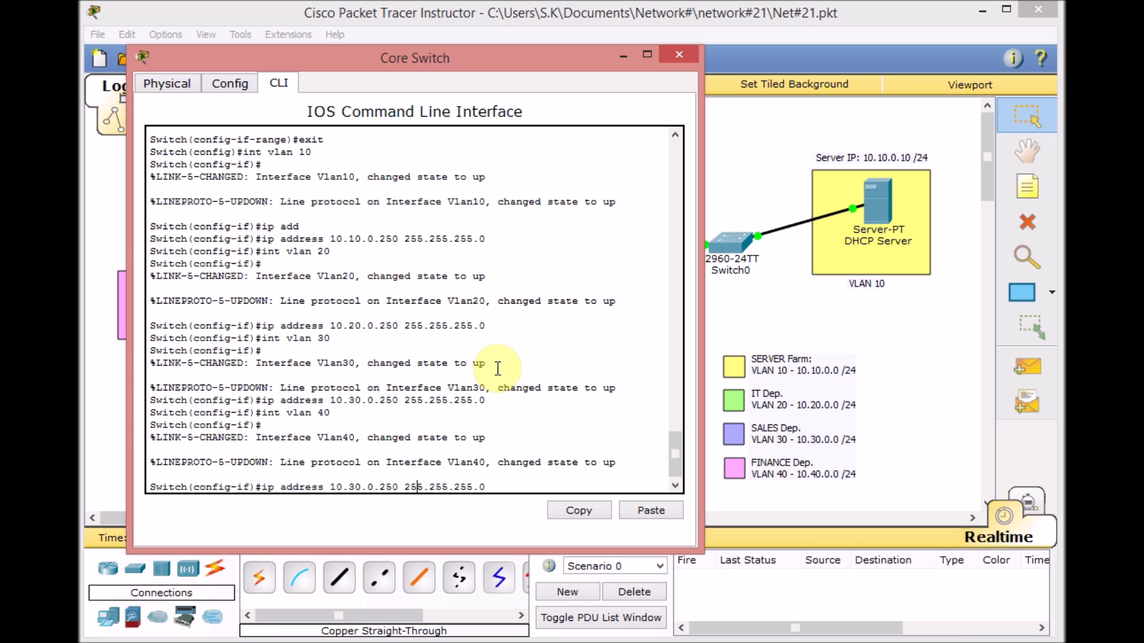
key(BackSpace)
text(4)
key(Return)
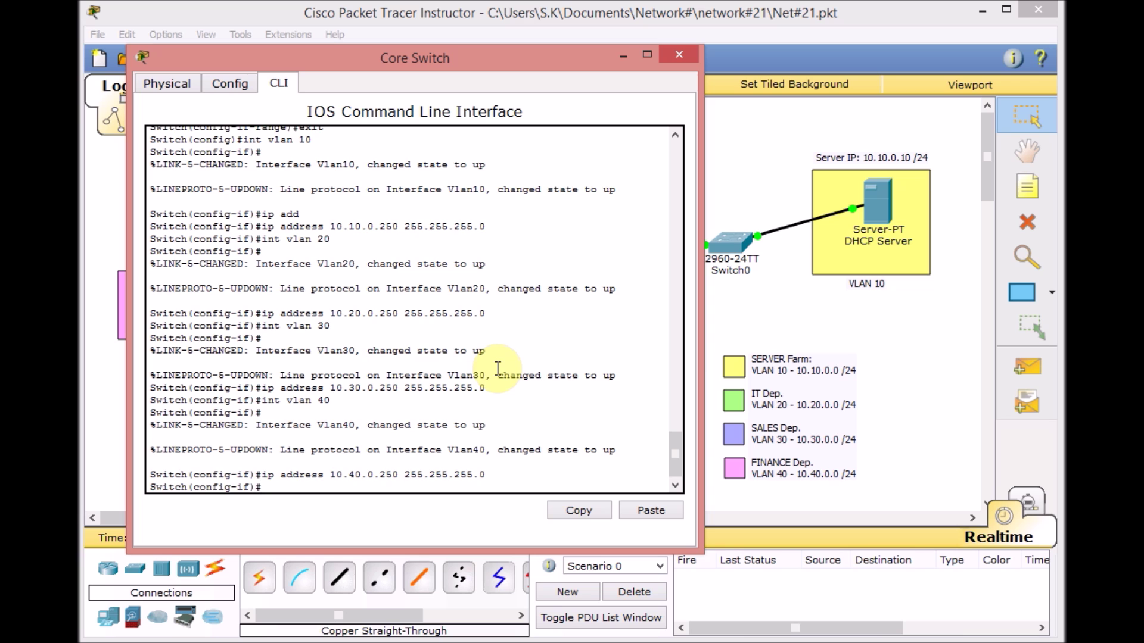
text(do sh ip int brie)
Page through the interface summary showing Vlan10–Vlan40 up, then close the Core Switch window.
key(Return)
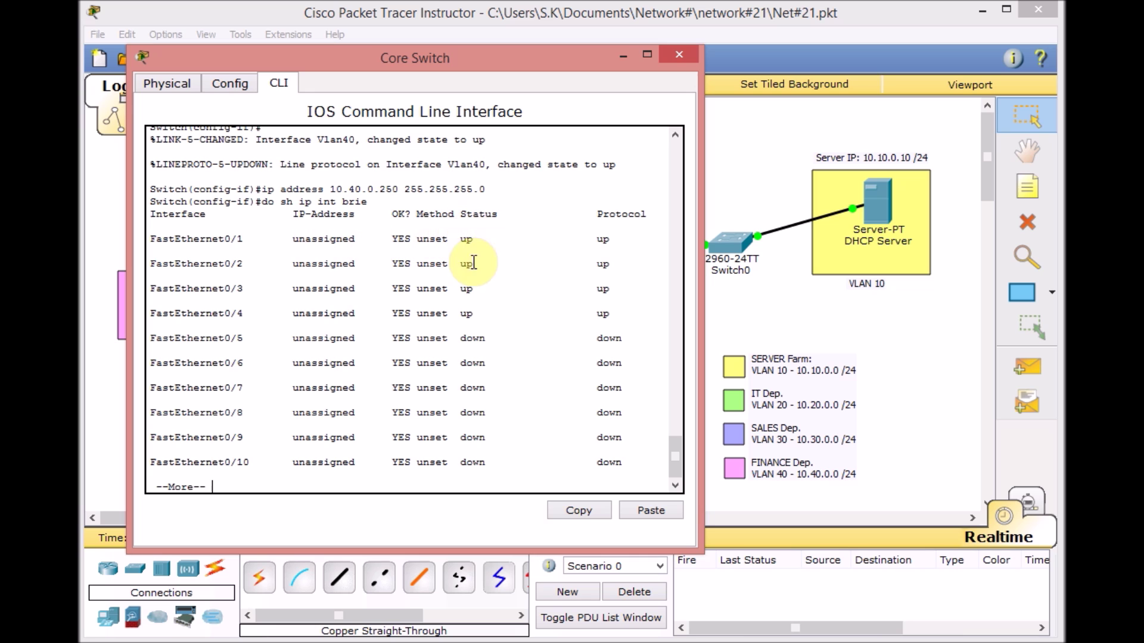
key(space)
key(space)
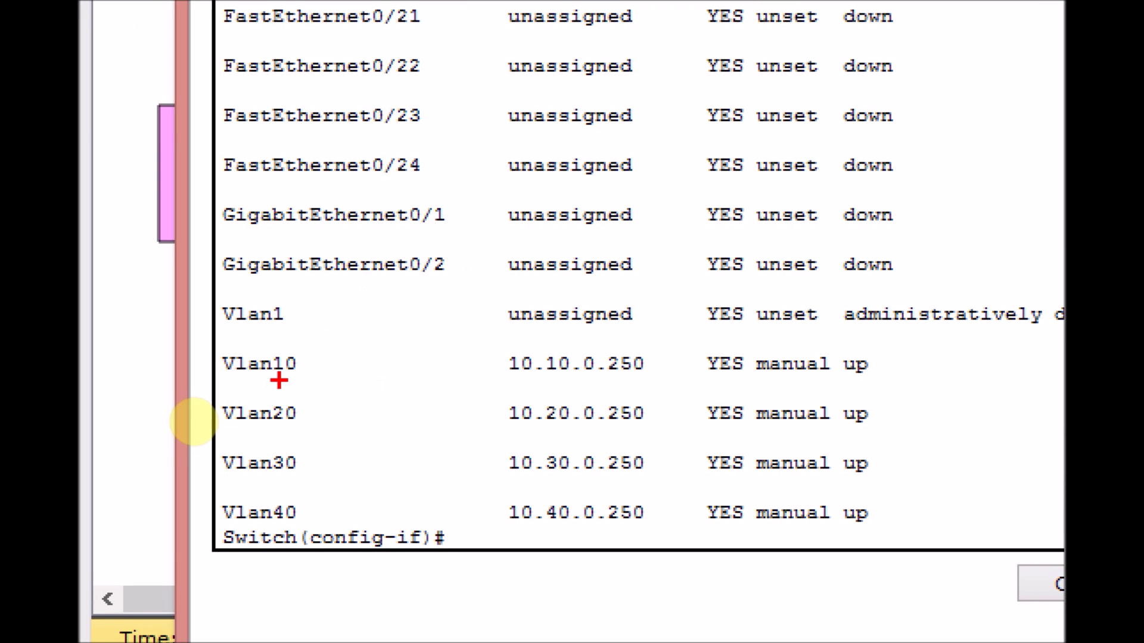
drag(285, 379, 302, 379)
drag(277, 437, 302, 433)
drag(277, 484, 296, 484)
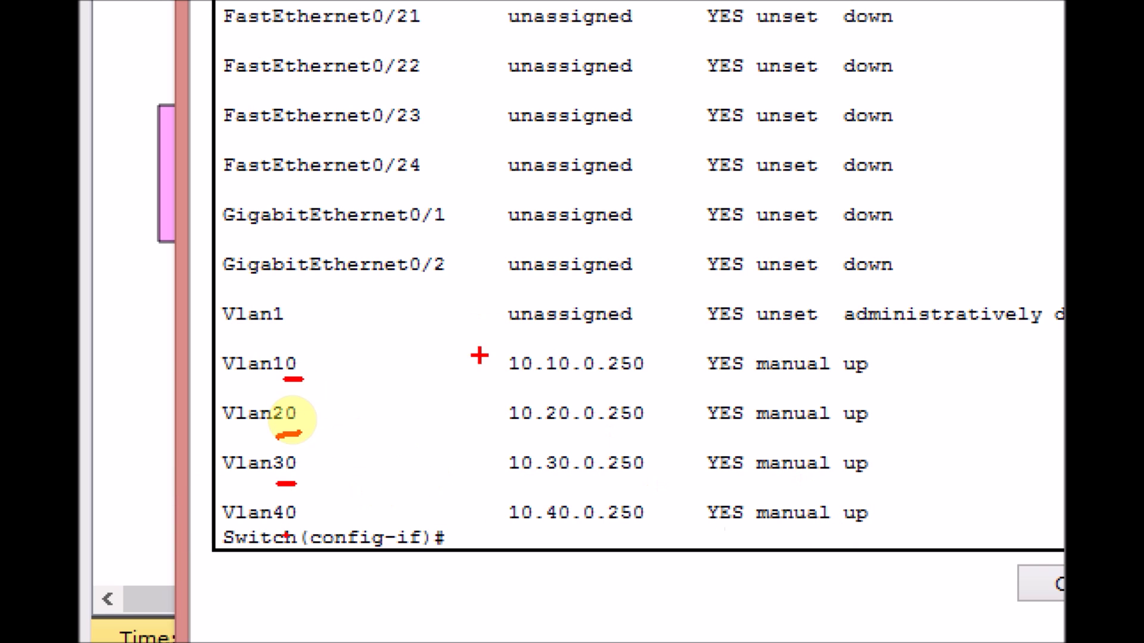
mouse_move(486, 352)
mouse_down()
mouse_move(469, 486)
mouse_move(524, 546)
mouse_move(630, 570)
mouse_move(665, 313)
mouse_move(455, 327)
mouse_up()
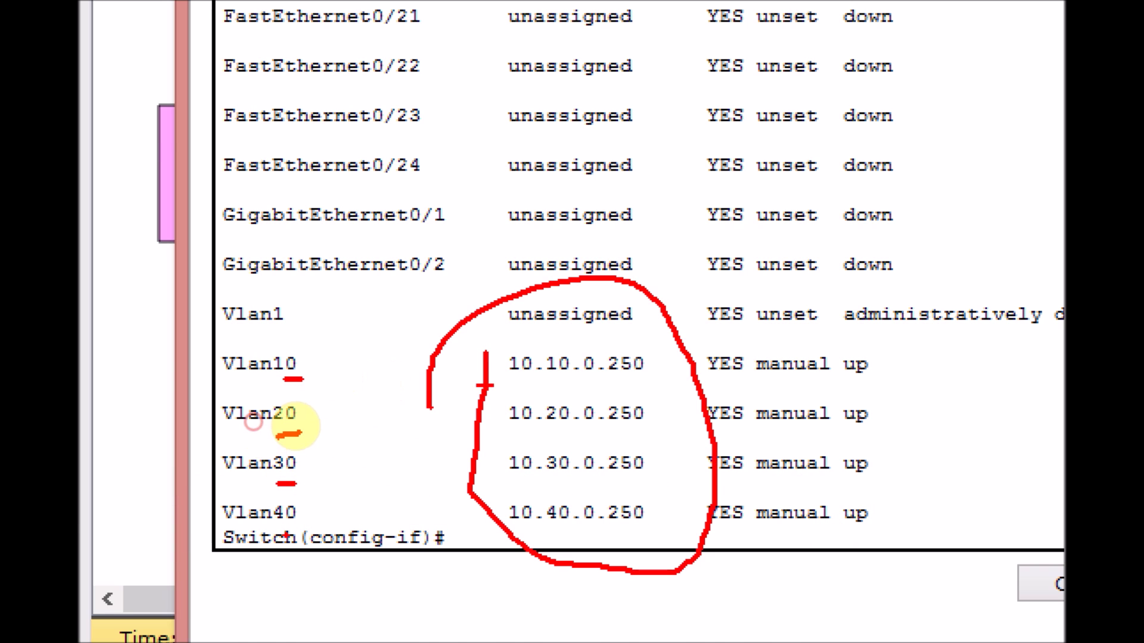
key(Escape)
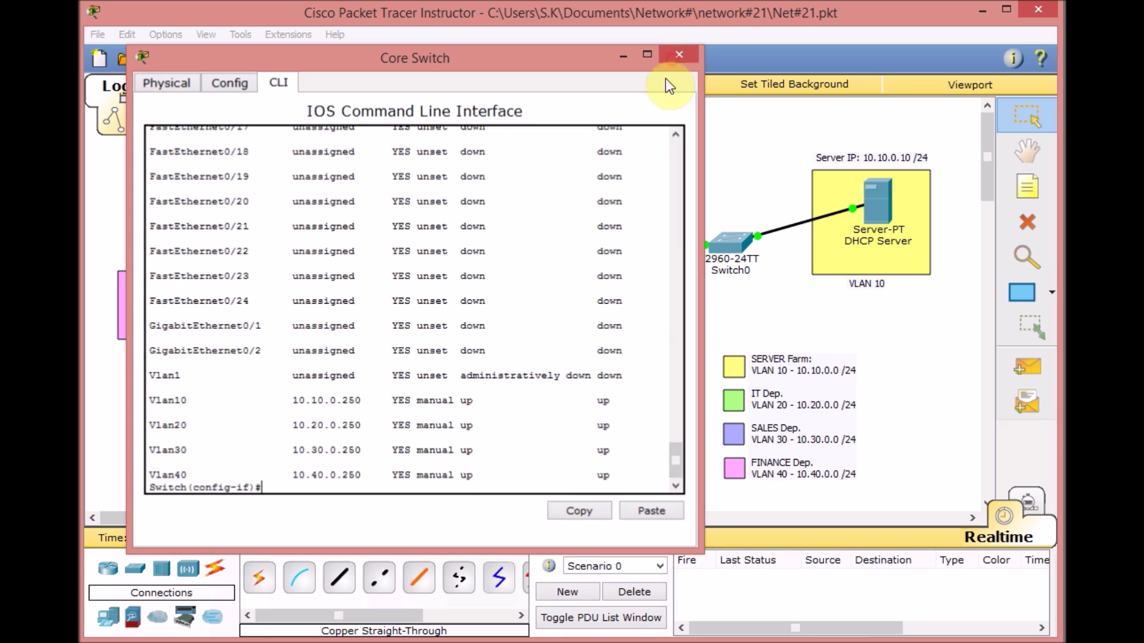
click(679, 55)
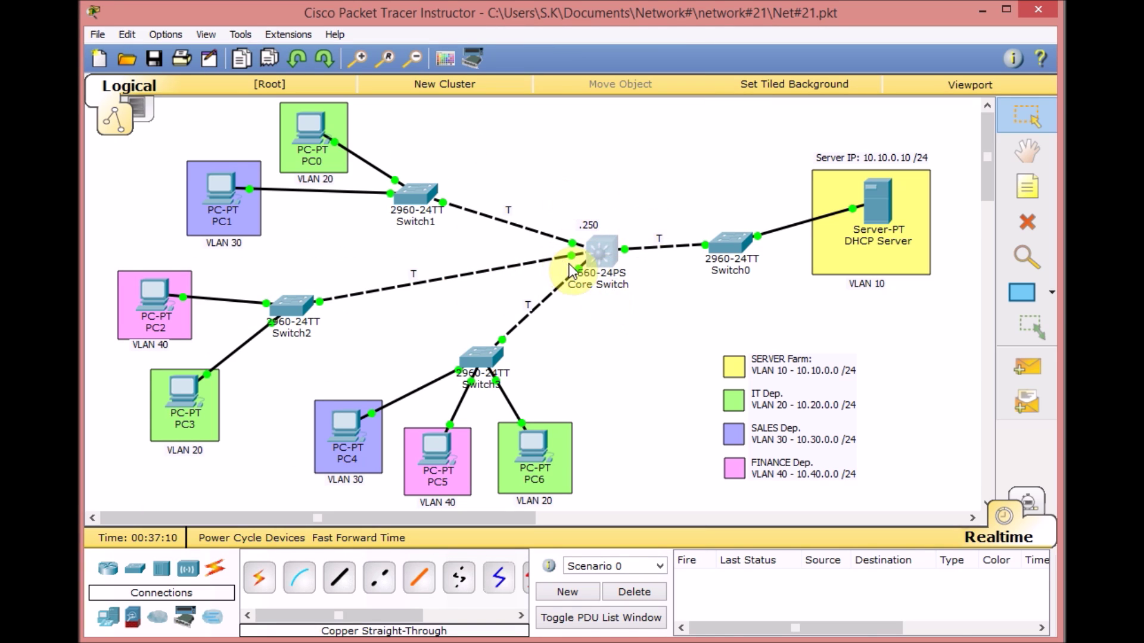
Inspect the Core Switch's status on the restored topology view.
mouse_move(603, 260)
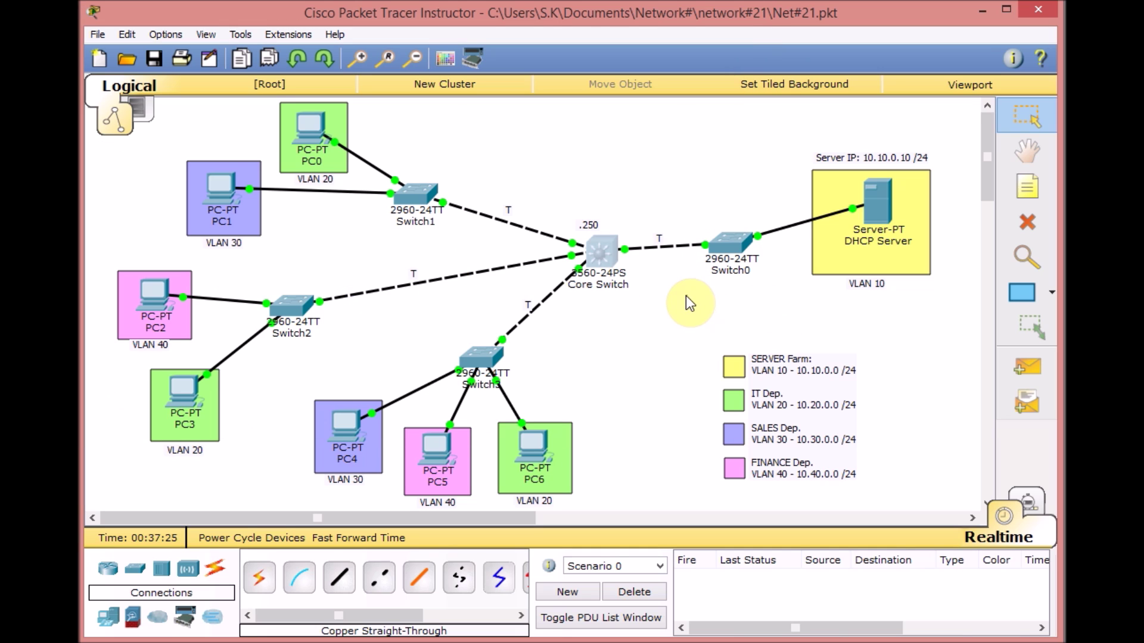
Open Switch0's CLI and enter privileged and global configuration mode (en, conf t).
click(742, 238)
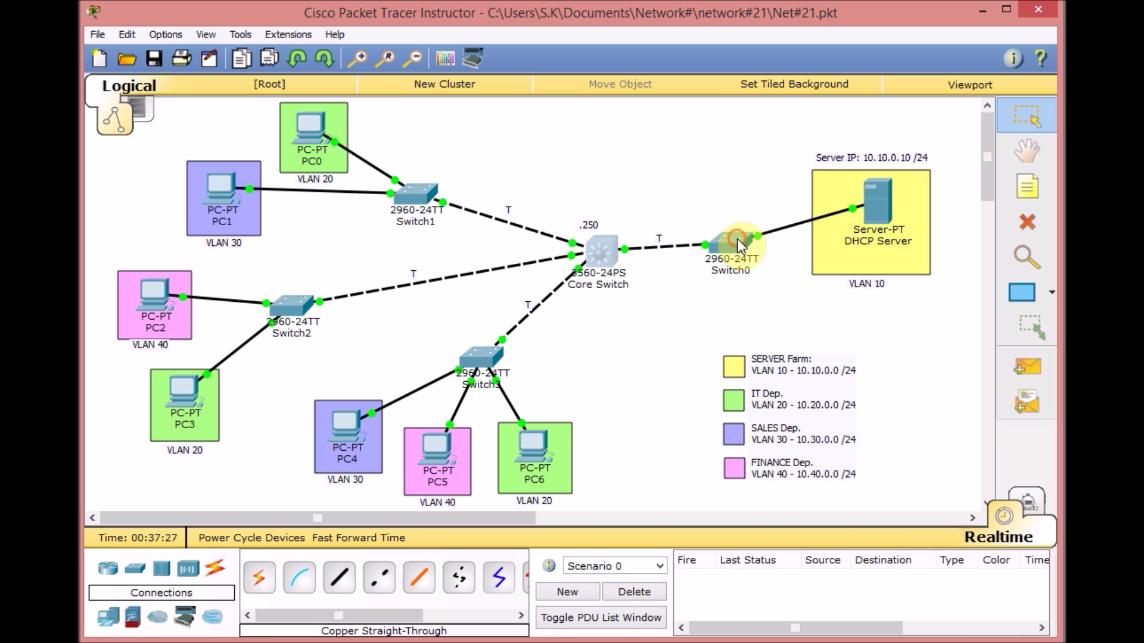
click(557, 143)
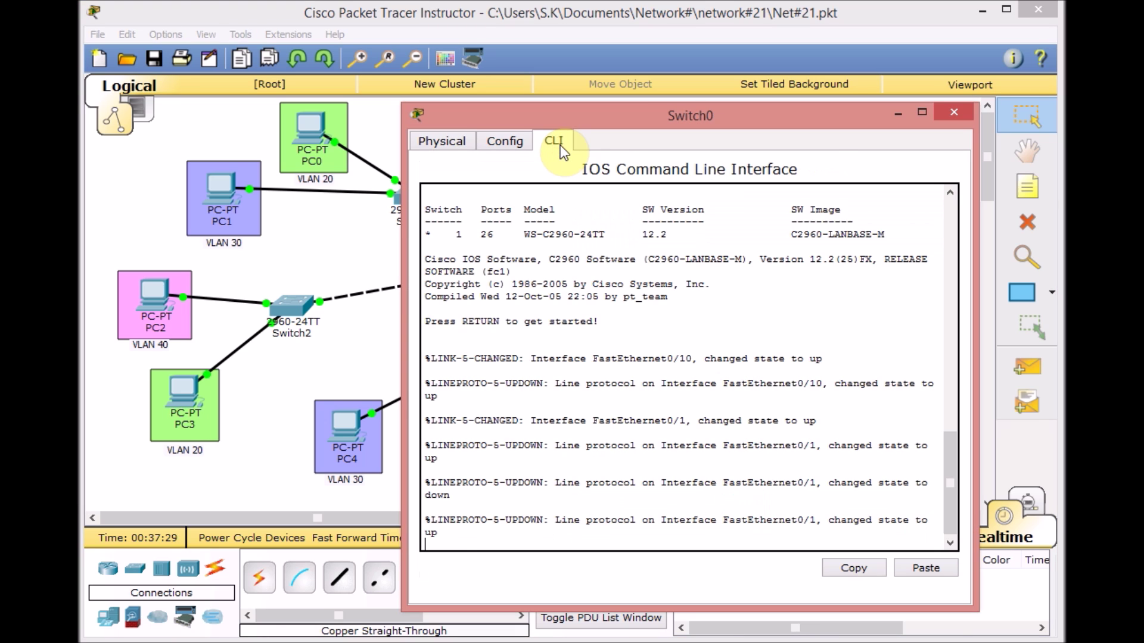
key(Return)
text(en)
key(Return)
text(conf t)
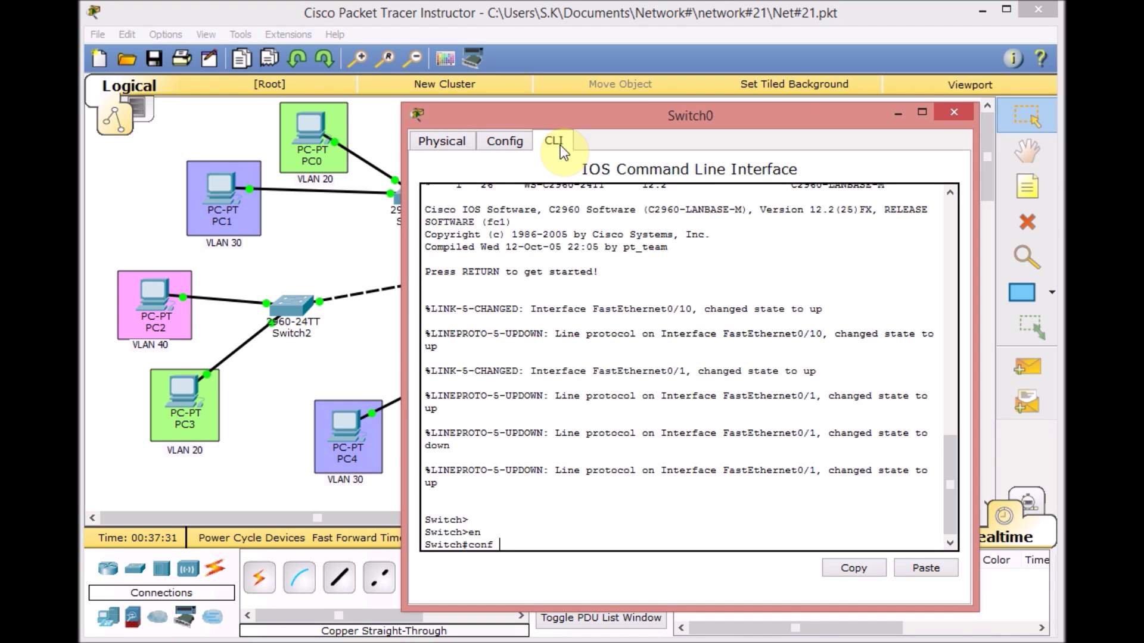
key(Return)
Make Switch0's FastEthernet 0/1 a trunk port.
text(int fa 0/1)
key(Return)
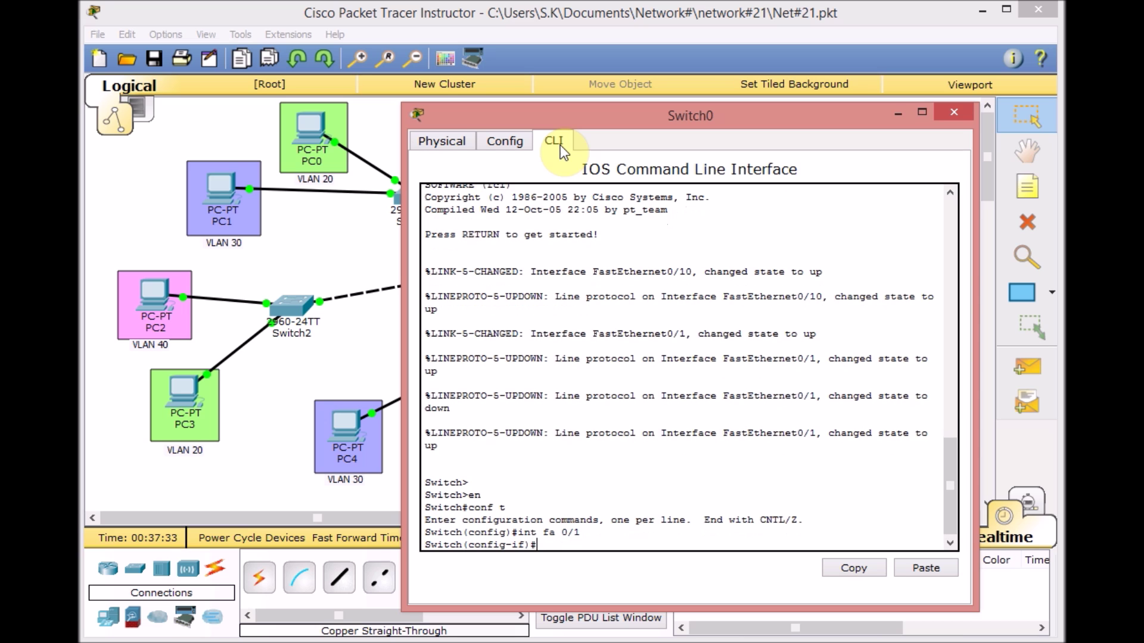
text(sw)
key(Tab)
text(mo)
key(Tab)
text(tr)
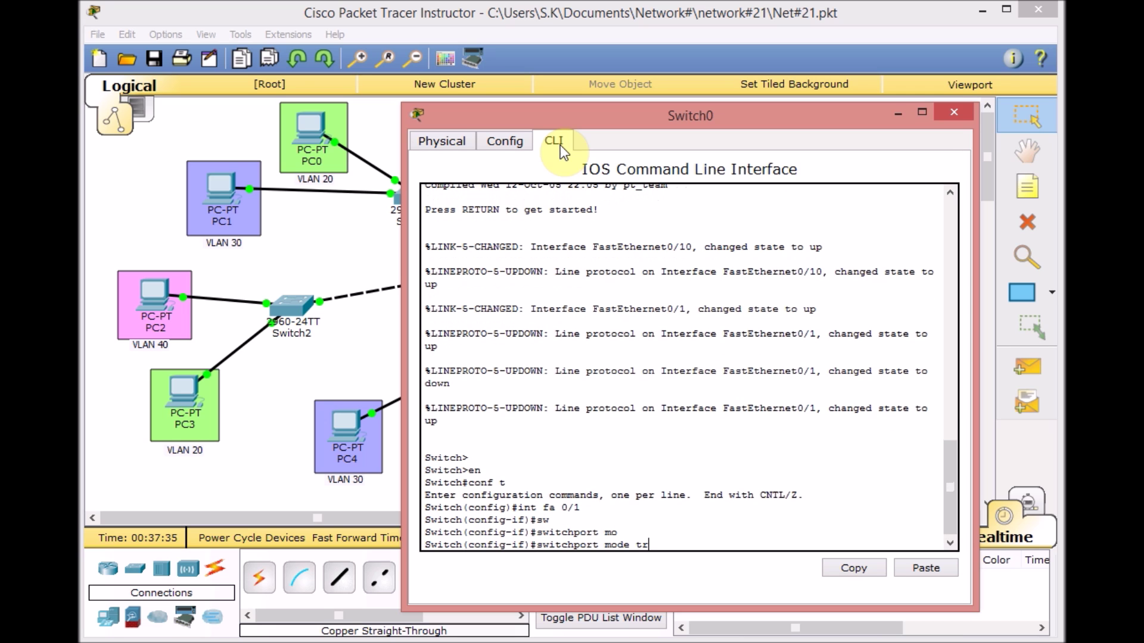
key(Tab)
key(Return)
Create VLAN 10 named SERVER on Switch0 and verify it with sh vlan.
text(vlan )
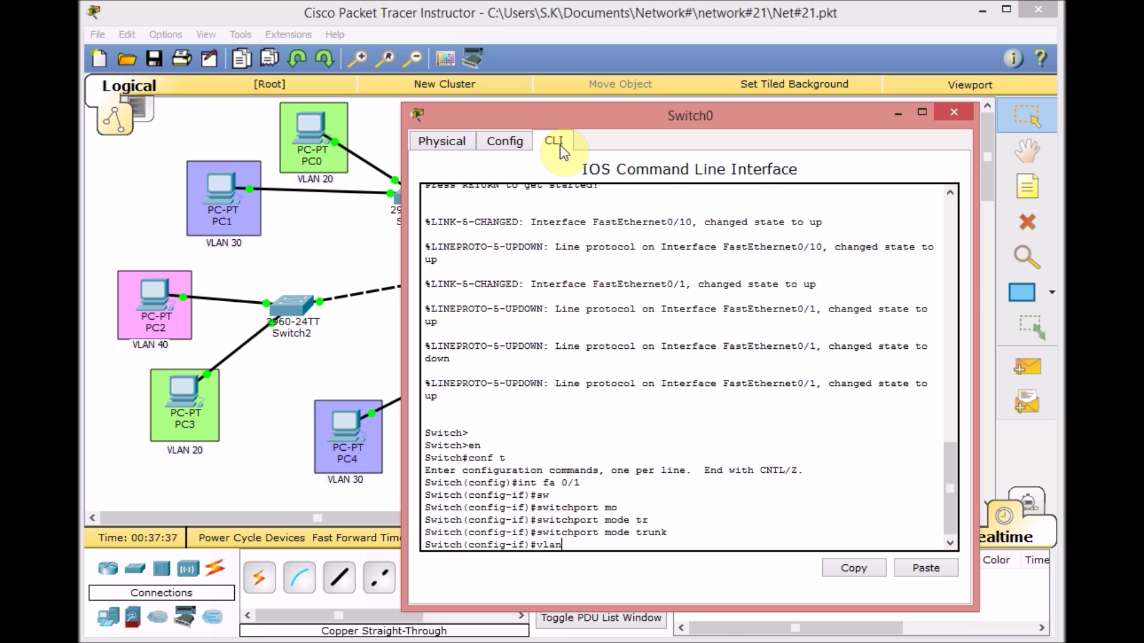
text(10)
key(Return)
text(name )
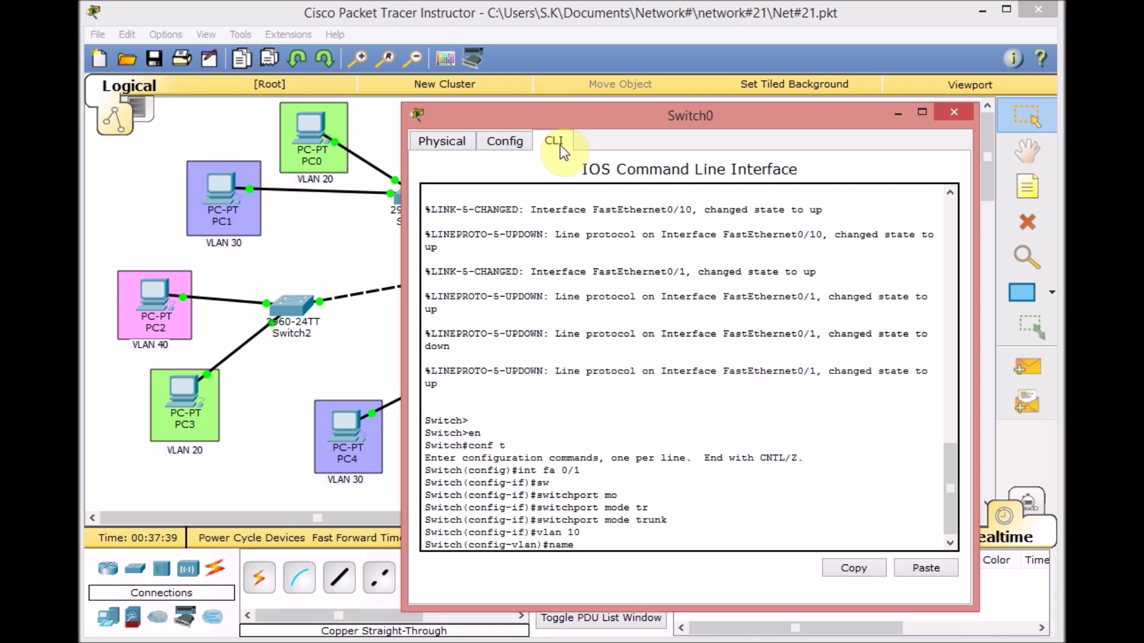
text(SERVER)
key(Return)
key(ctrl+z)
text(sh vlan)
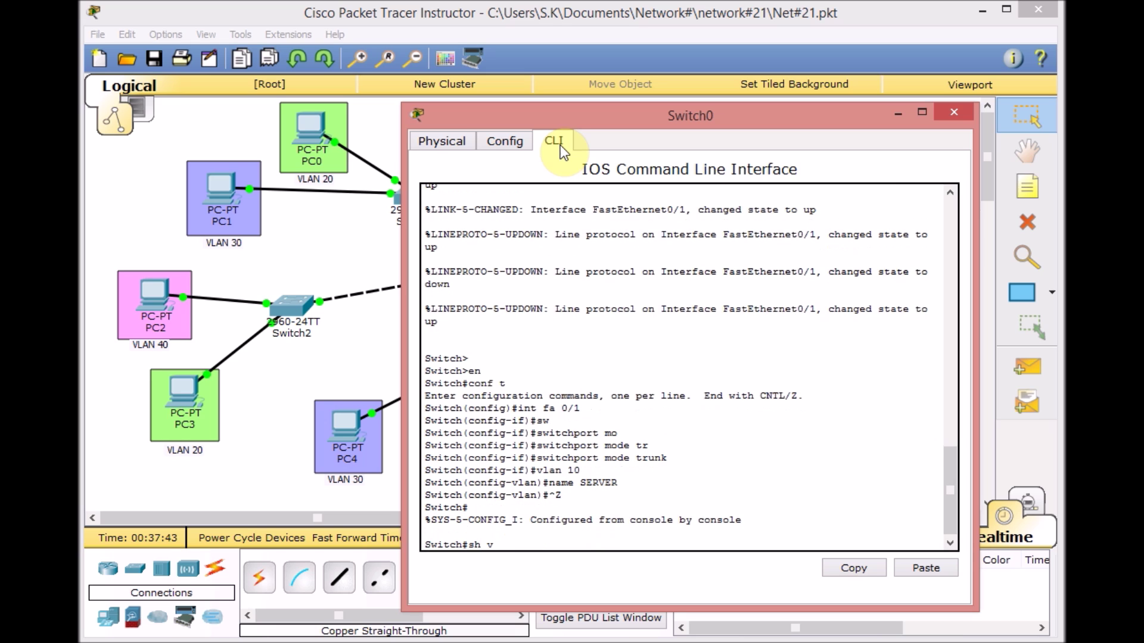
key(Return)
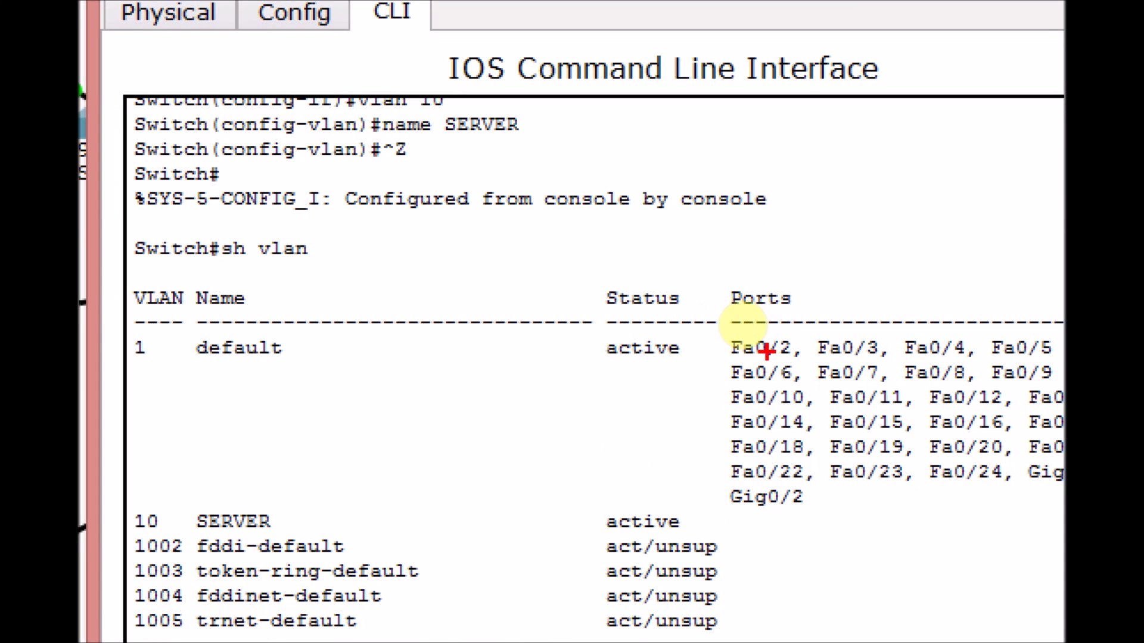
drag(144, 533, 161, 529)
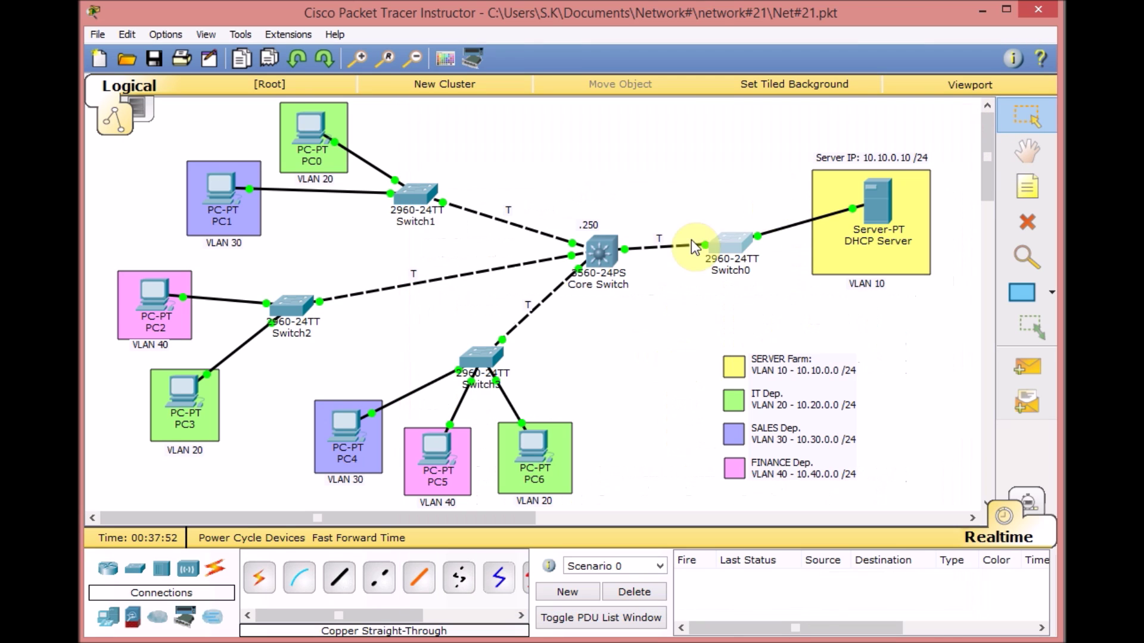
Open Switch1's CLI and enter global configuration mode with en and conf t.
click(408, 198)
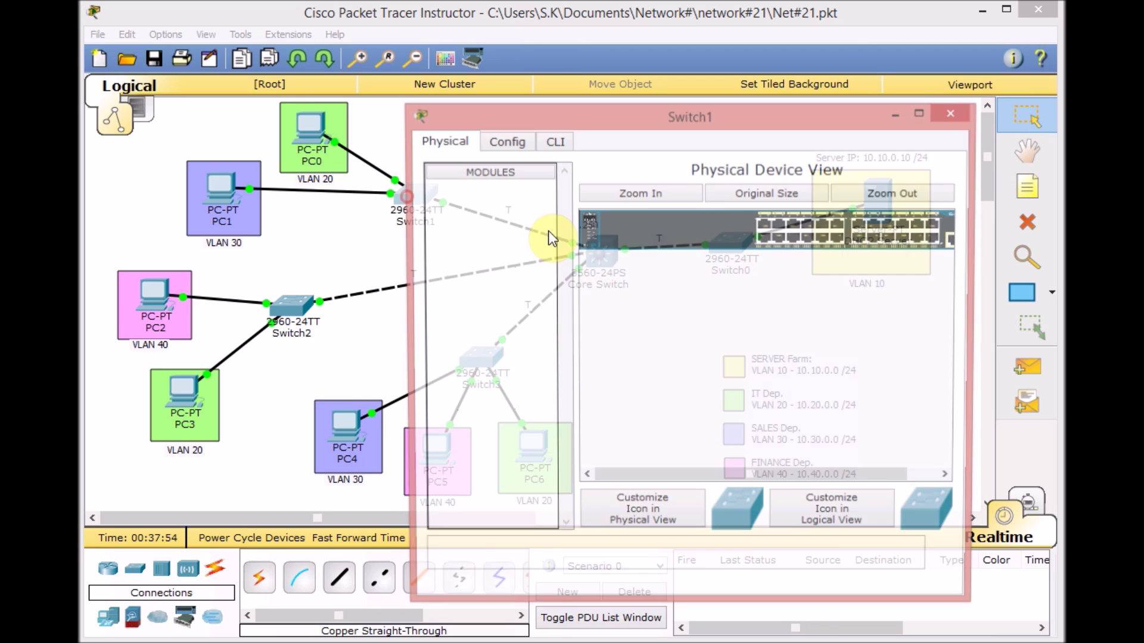
click(555, 147)
key(Return)
key(Return)
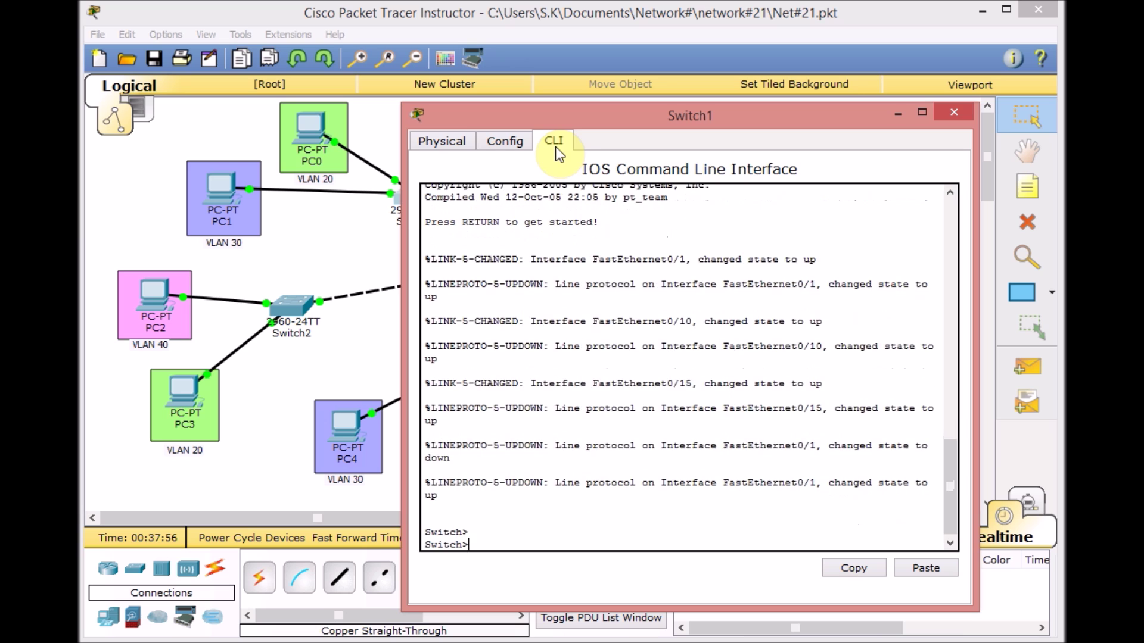
text(en)
key(Return)
text(conf t)
key(Return)
Create VLAN 20 named IT and VLAN 30 named SALES on Switch1.
text(v)
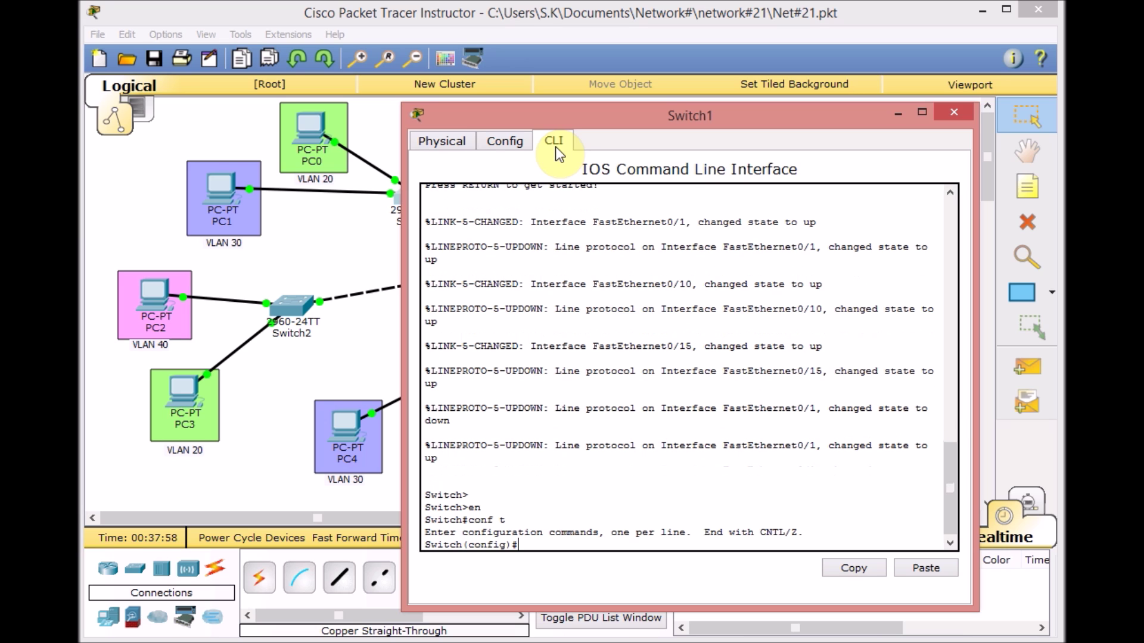
text(lan)
key(BackSpace)
key(BackSpace)
key(BackSpace)
text(vlan 10)
key(BackSpace)
text(20)
key(Return)
text(name IT)
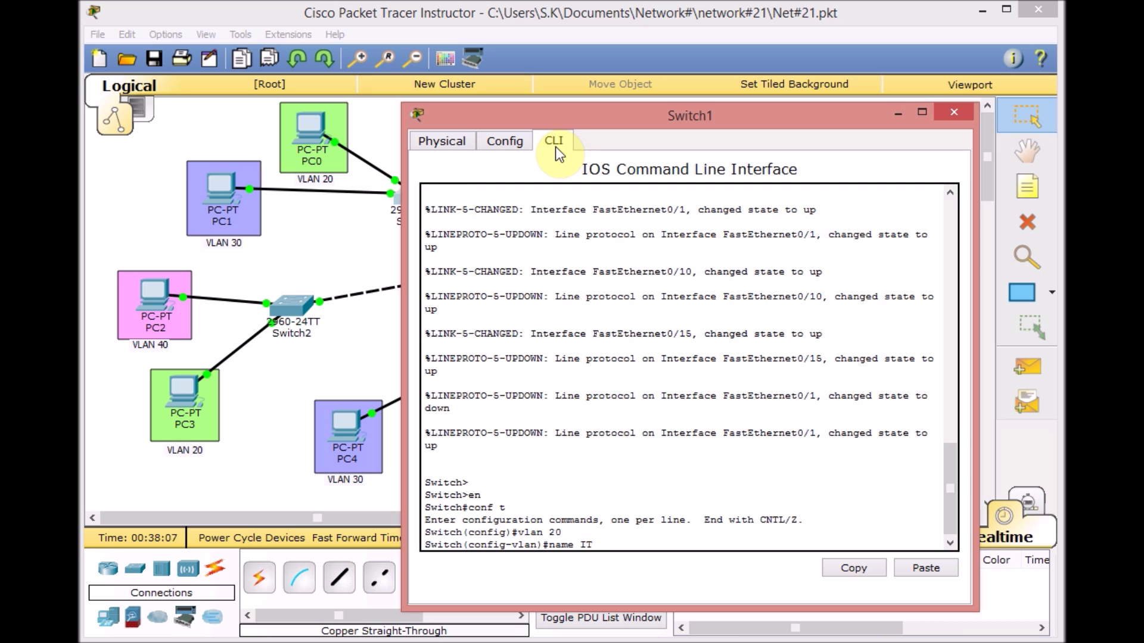
key(Return)
text(vlan)#vl)
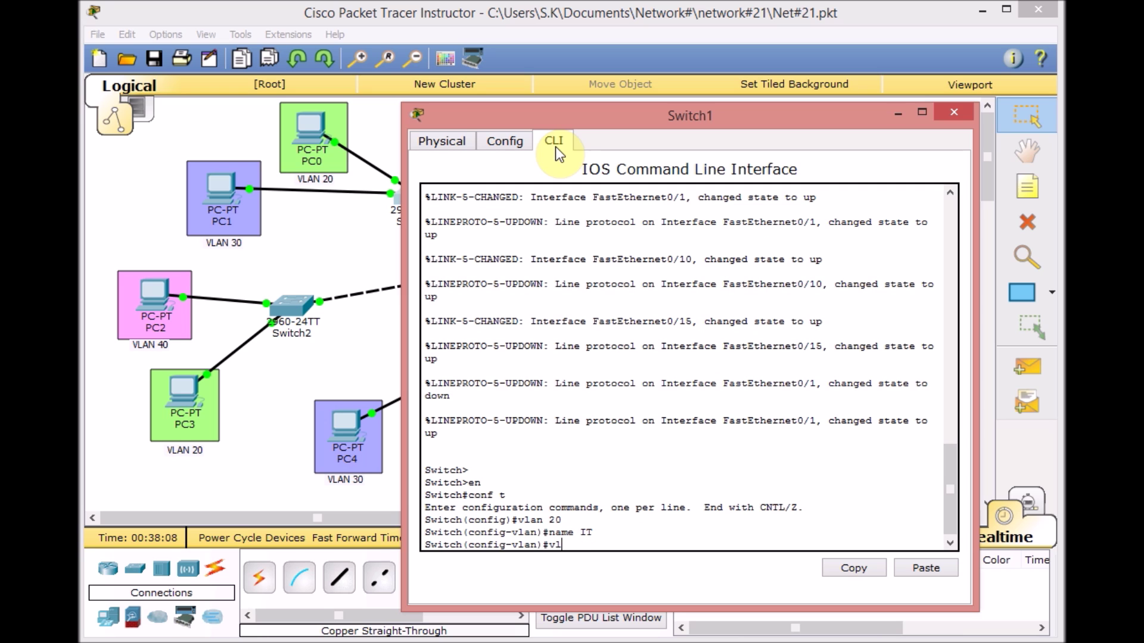
text( 30)
key(Return)
text(name SALES)
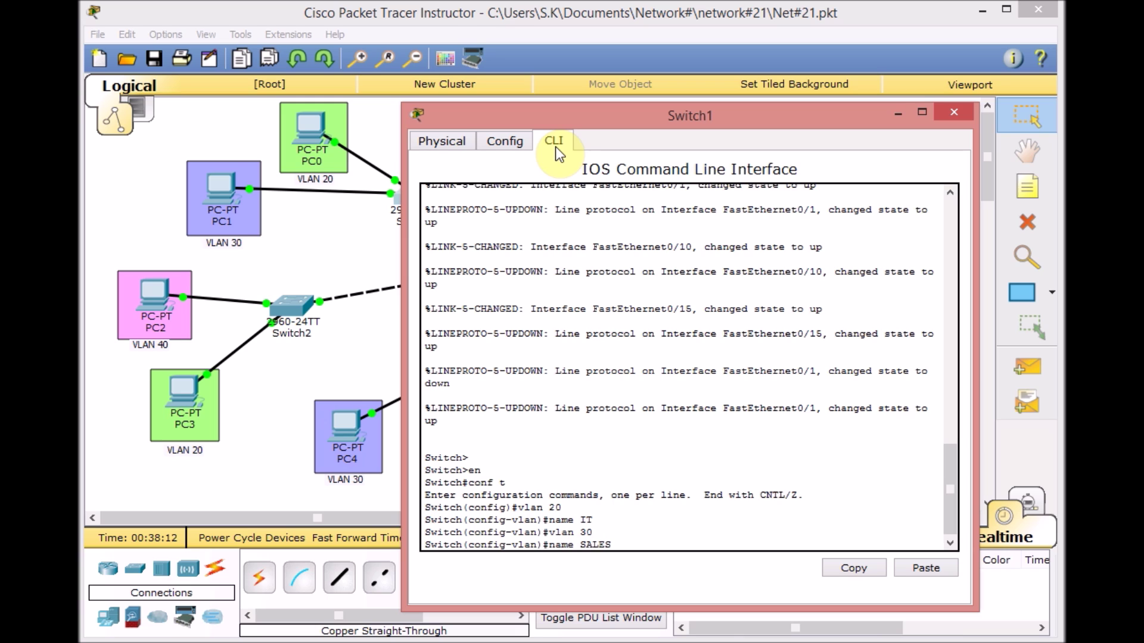
key(Return)
Set Switch1's FastEthernet 0/1 to switchport mode trunk.
text(in)
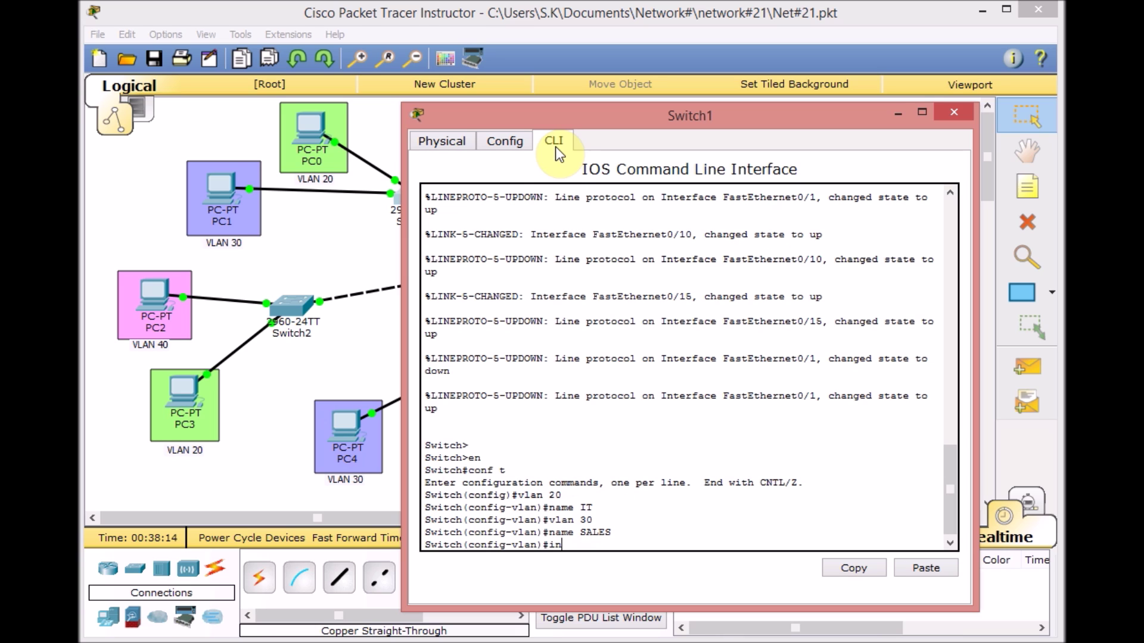
text(t fa 0/1)
key(Return)
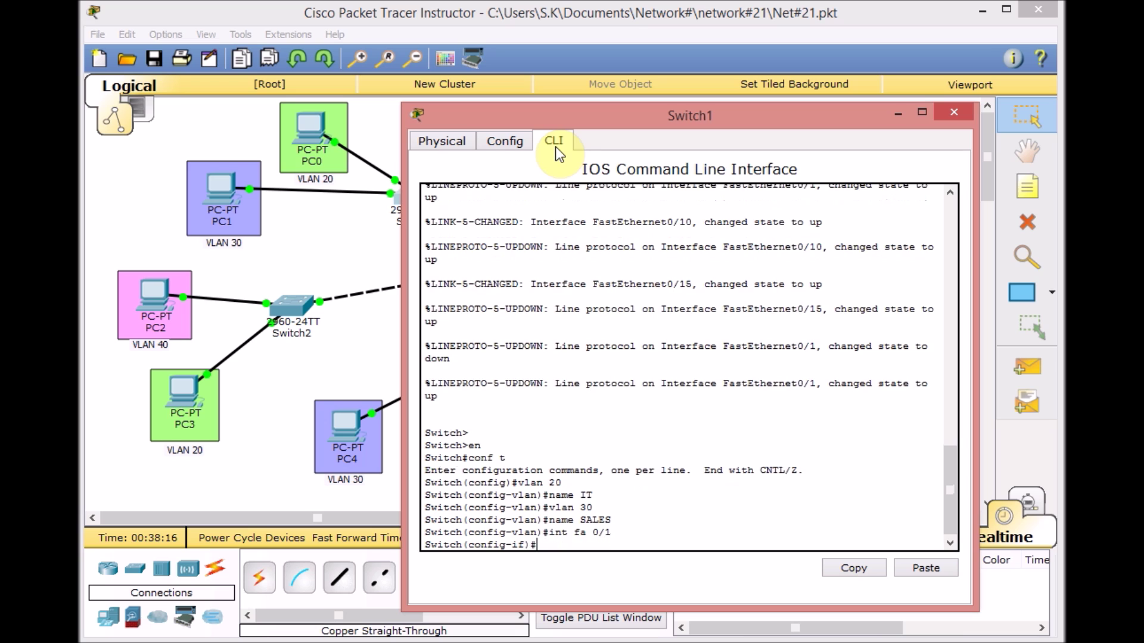
text(sw)
key(Tab)
text(mo)
key(Tab)
text(tr)
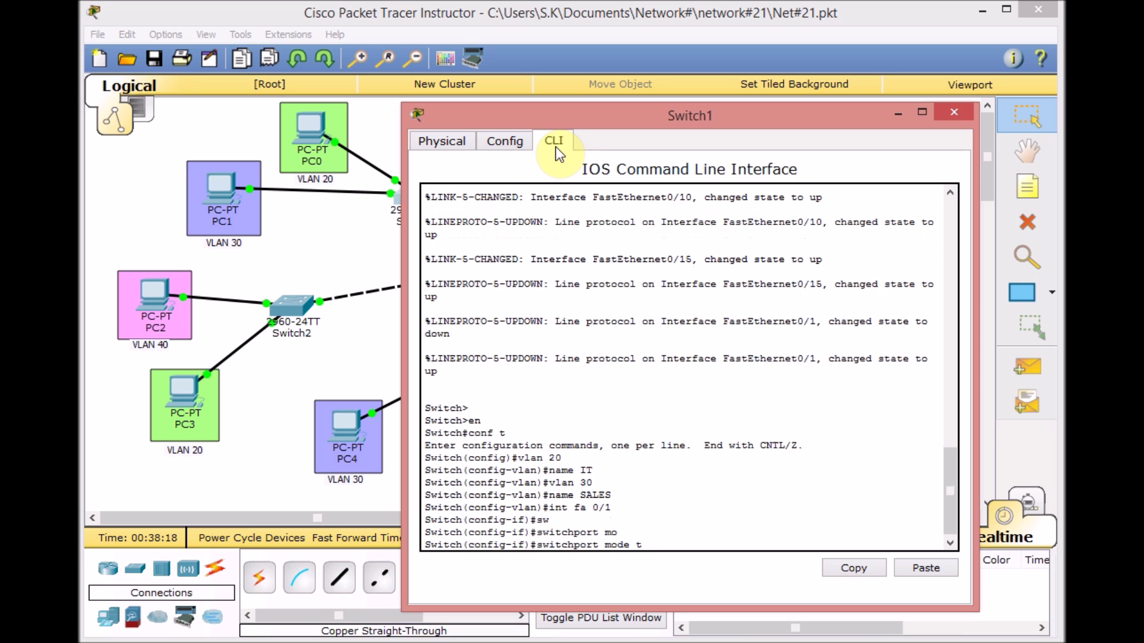
key(Tab)
key(Return)
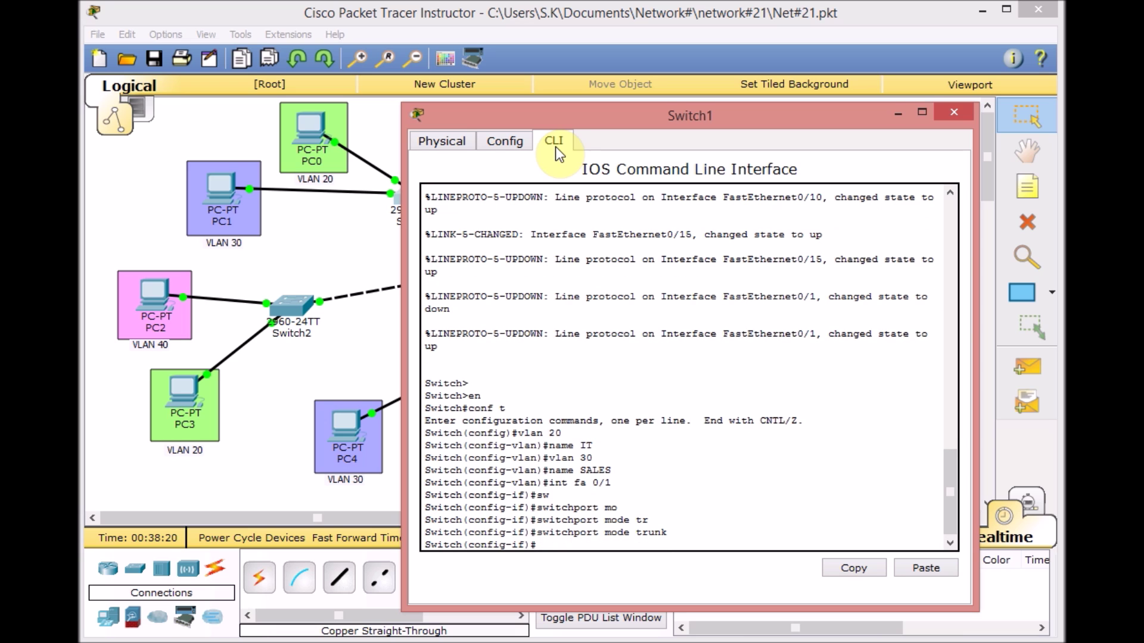
text(int fa 0/10)
Make Switch1's FastEthernet 0/10 an access port.
key(Return)
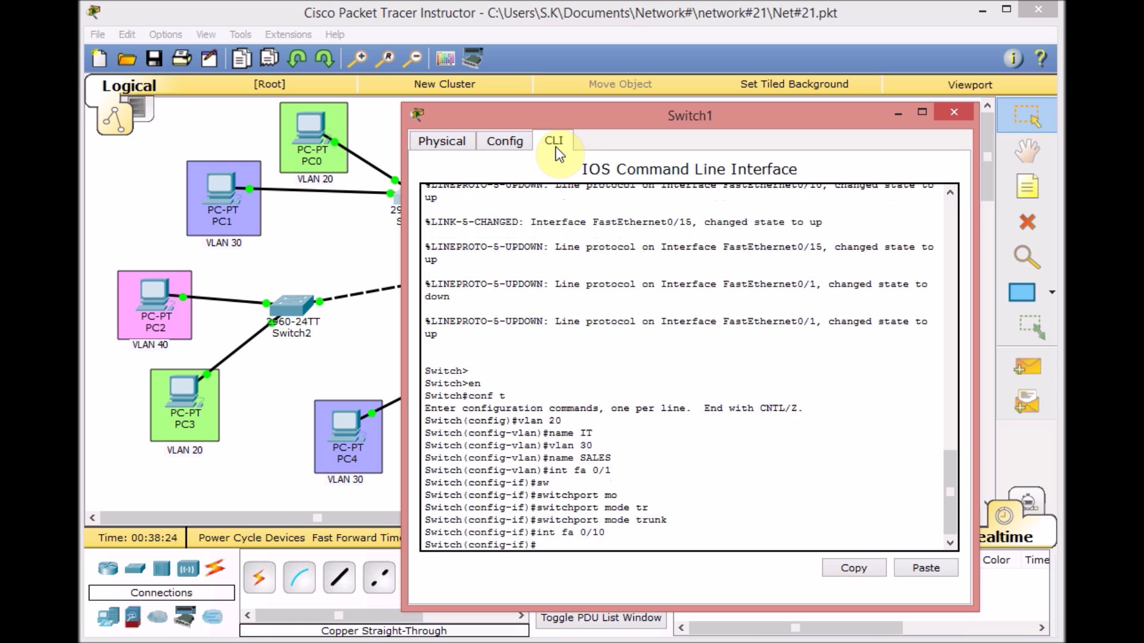
text(sw)
key(Tab)
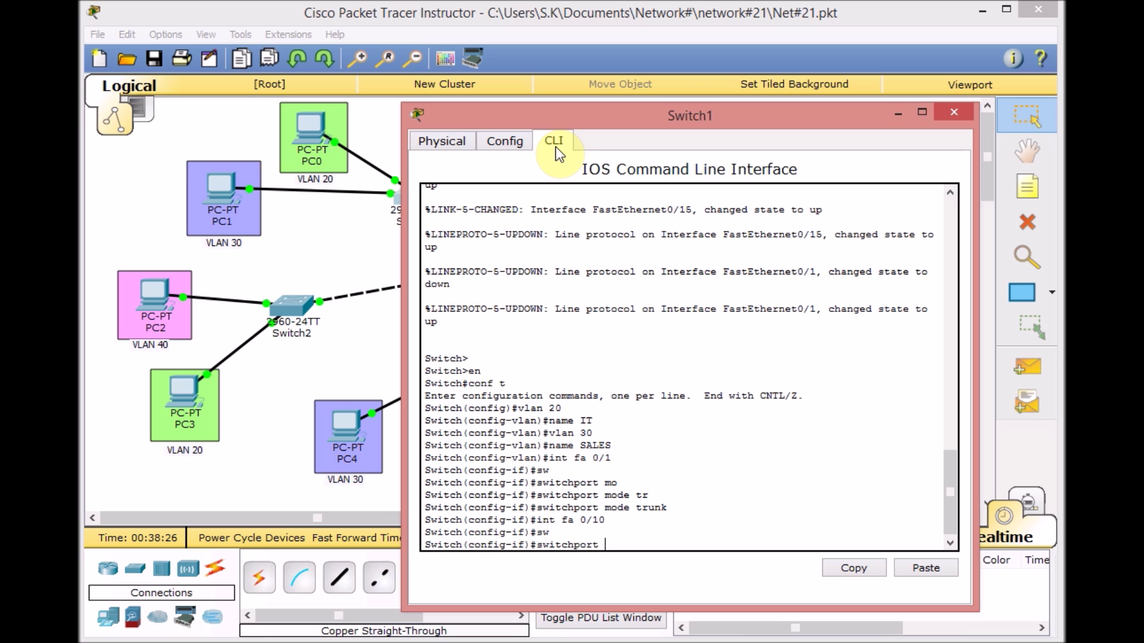
text(mo)
key(Tab)
text(acc)
key(Tab)
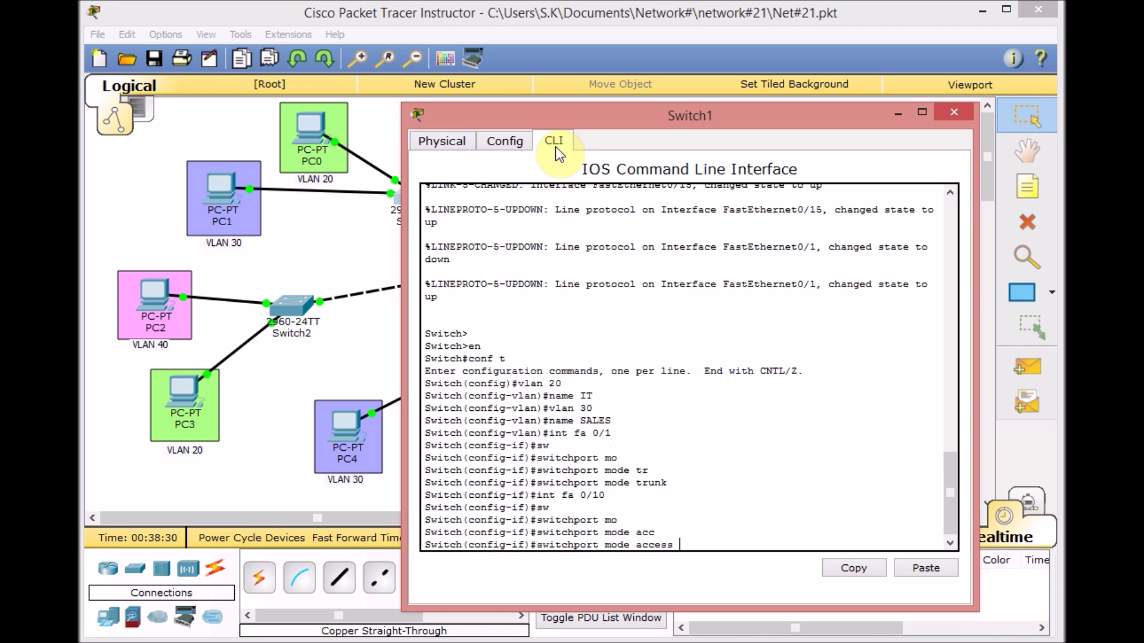
key(Return)
Assign FastEthernet 0/10 to access VLAN 20.
text(sw)
key(Tab)
text(acc)
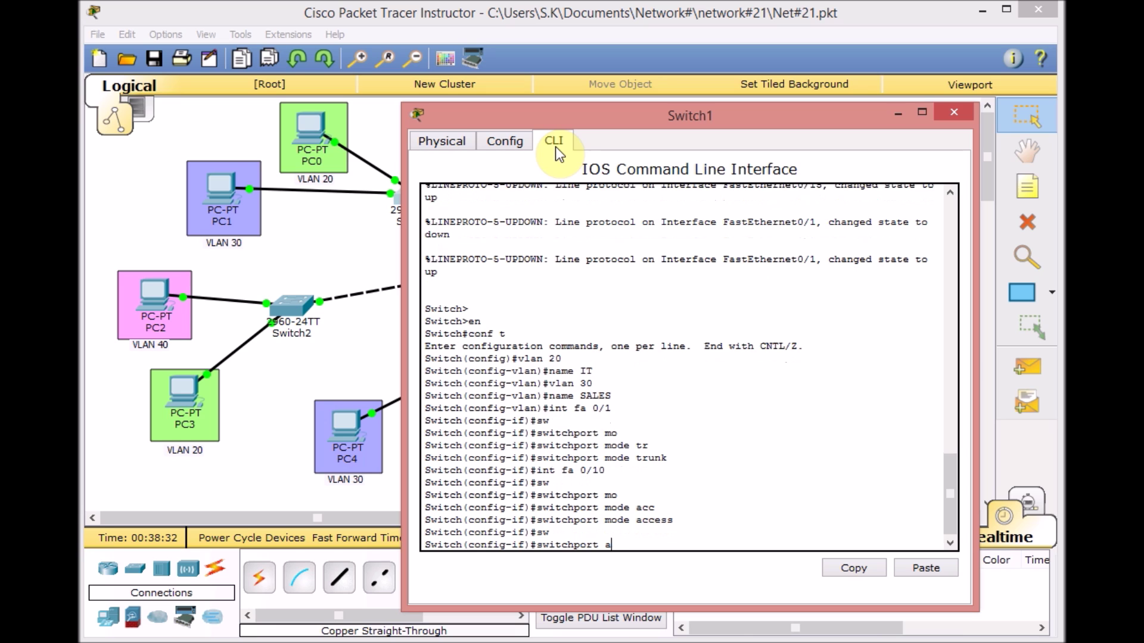
key(Tab)
text(vlan )
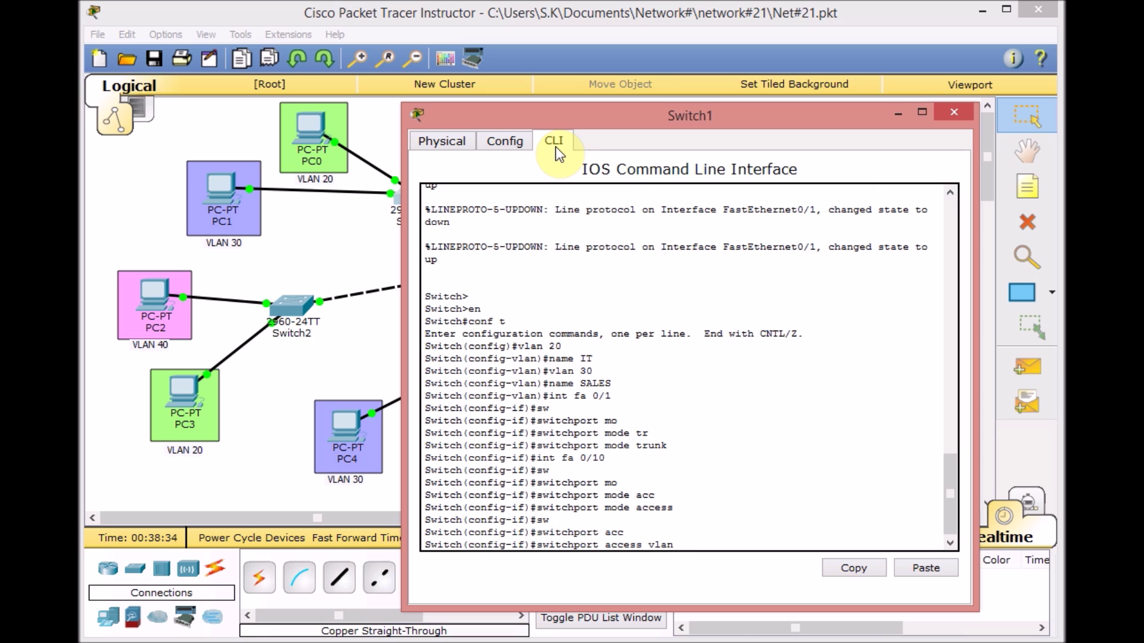
text(20)
key(Return)
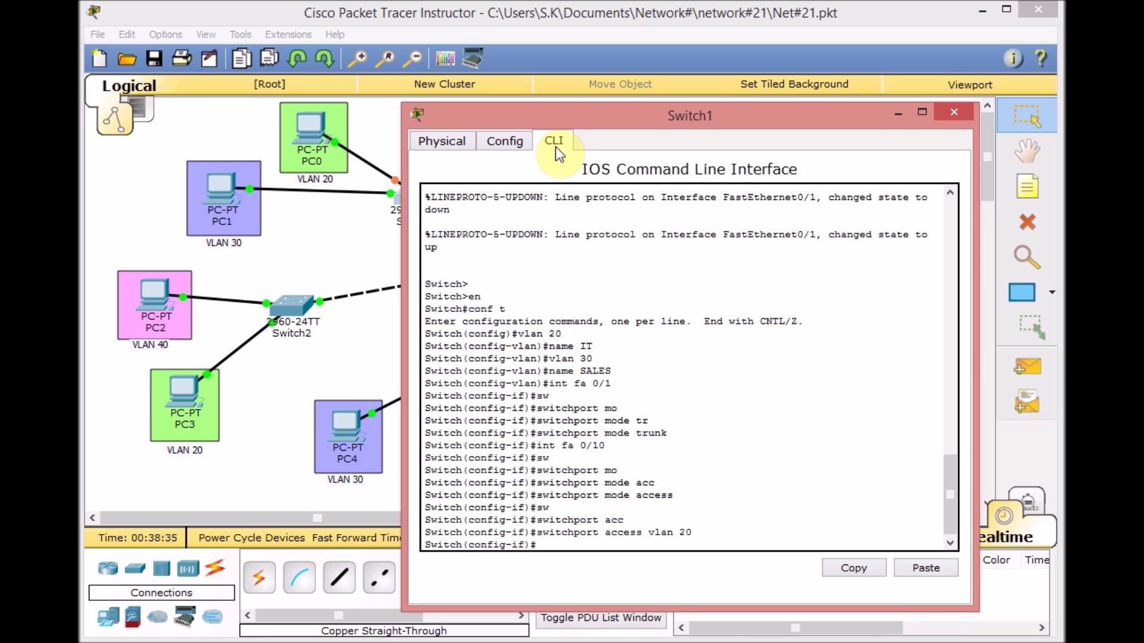
Make Switch1's FastEthernet 0/15 an access port.
text(int fa 0/15)
key(Return)
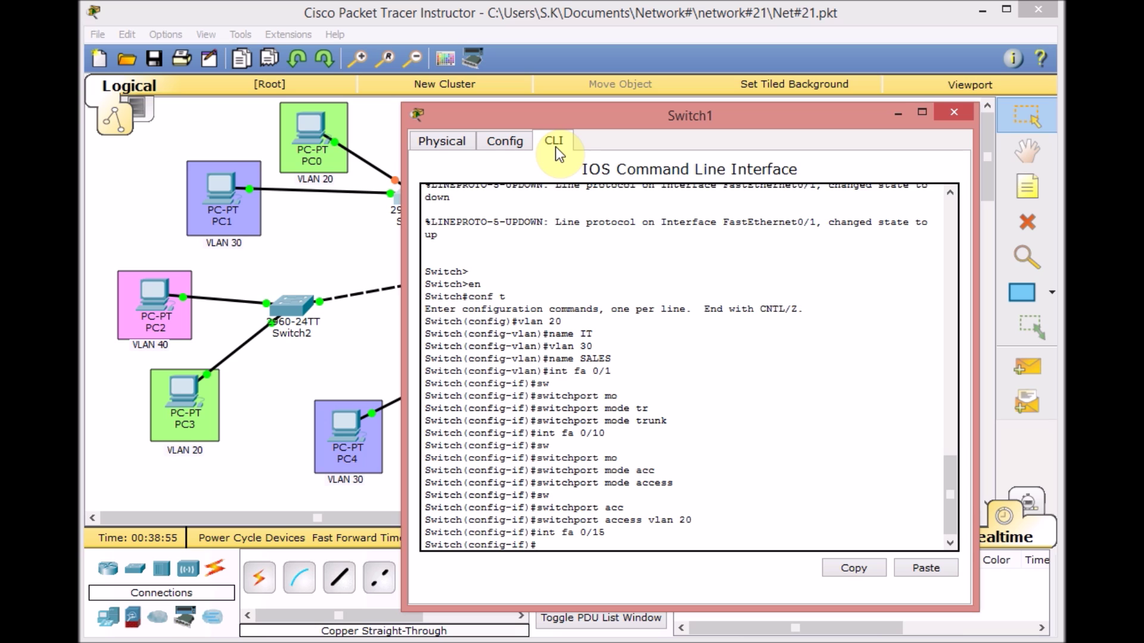
text(sw)
key(Tab)
text(mo)
key(Tab)
text(ac)
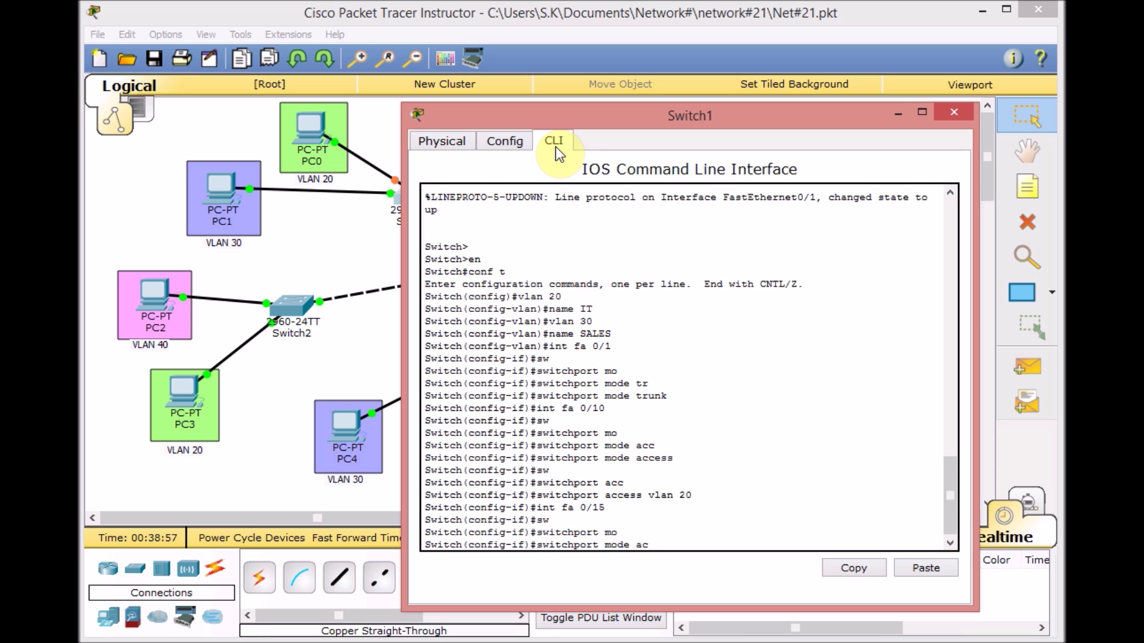
key(Tab)
key(Return)
Assign FastEthernet 0/15 to access VLAN 30 and exit configuration mode with Ctrl+Z.
text(sw)
key(Tab)
text(a)
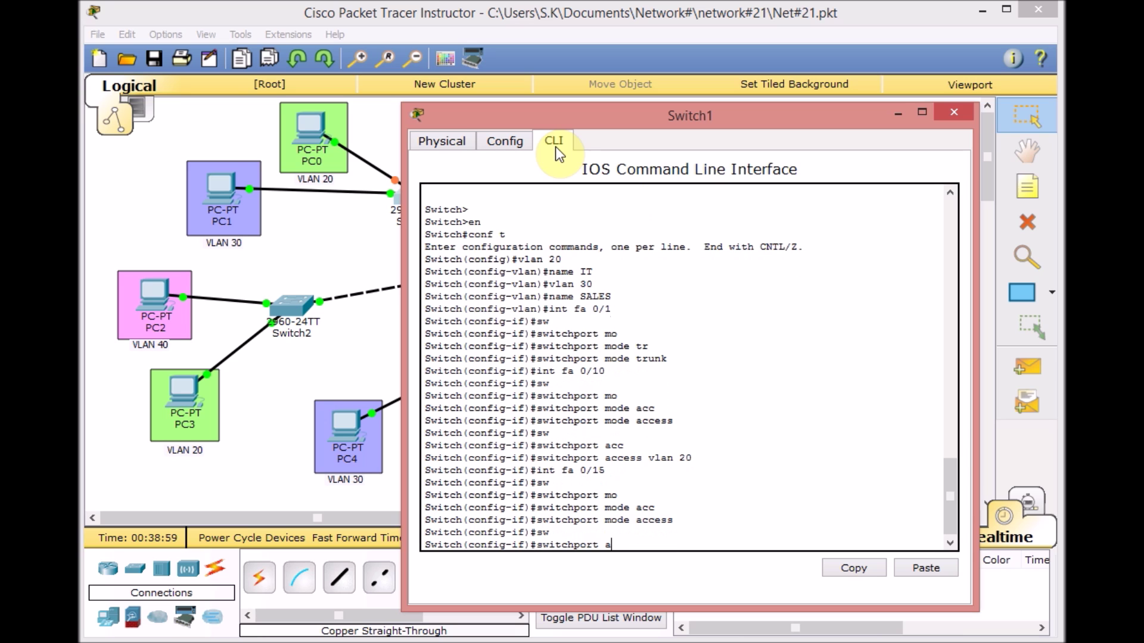
text(cc)
key(Tab)
text(vlan 3)
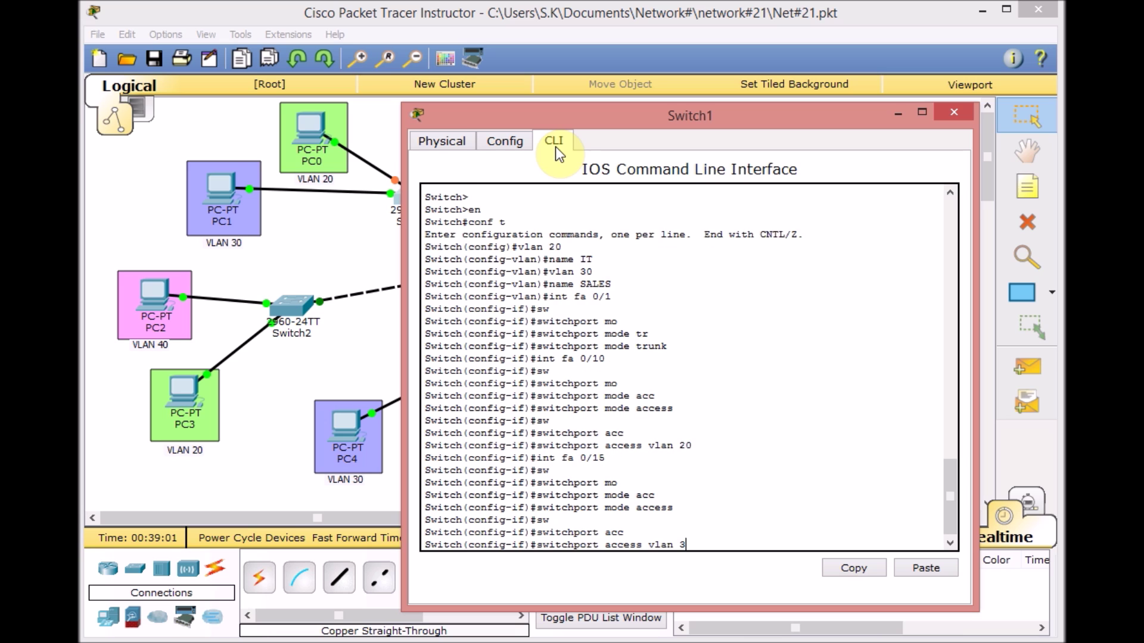
text(0)
key(Return)
key(ctrl+z)
key(Return)
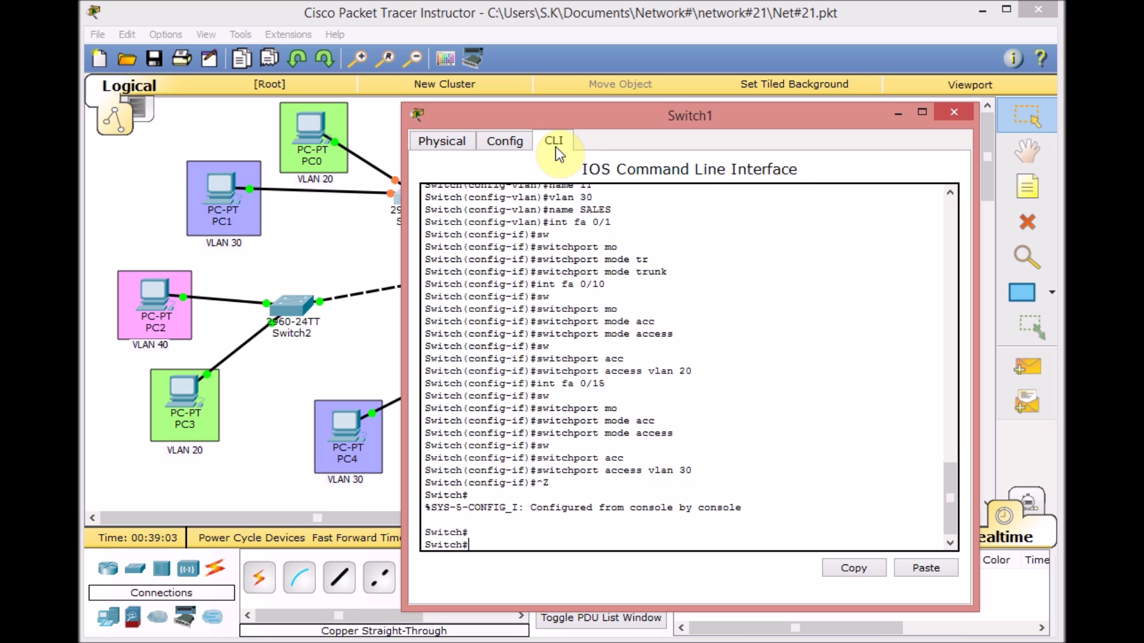
Run sh vlan to confirm Fa0/10 in IT and Fa0/15 in SALES, then close Switch1's window.
text(sh vlan)
key(Return)
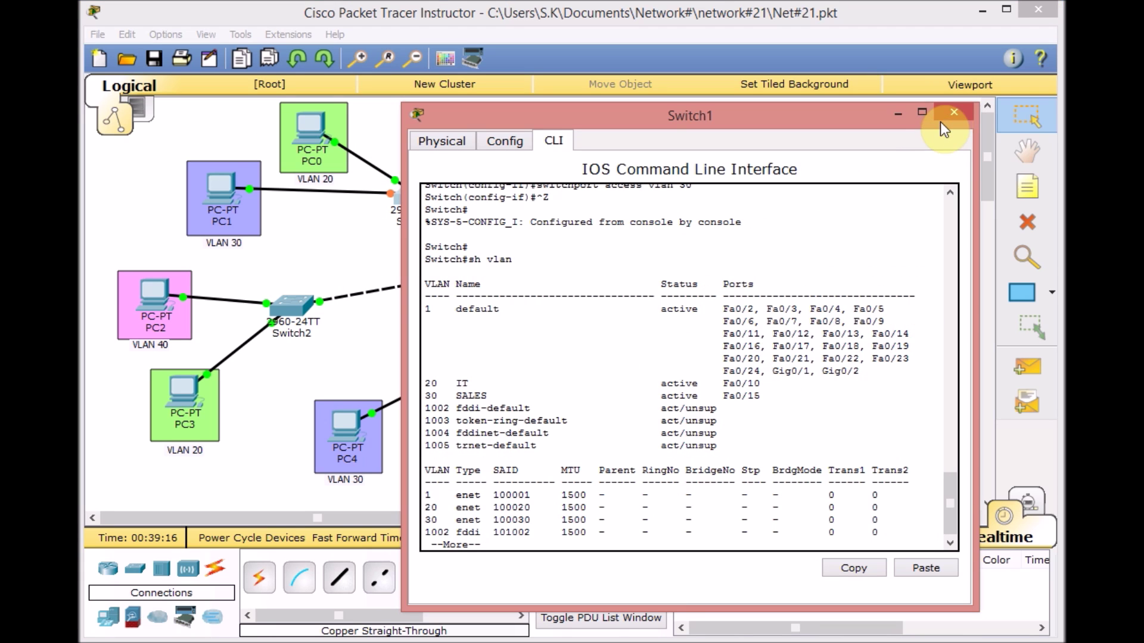
click(941, 119)
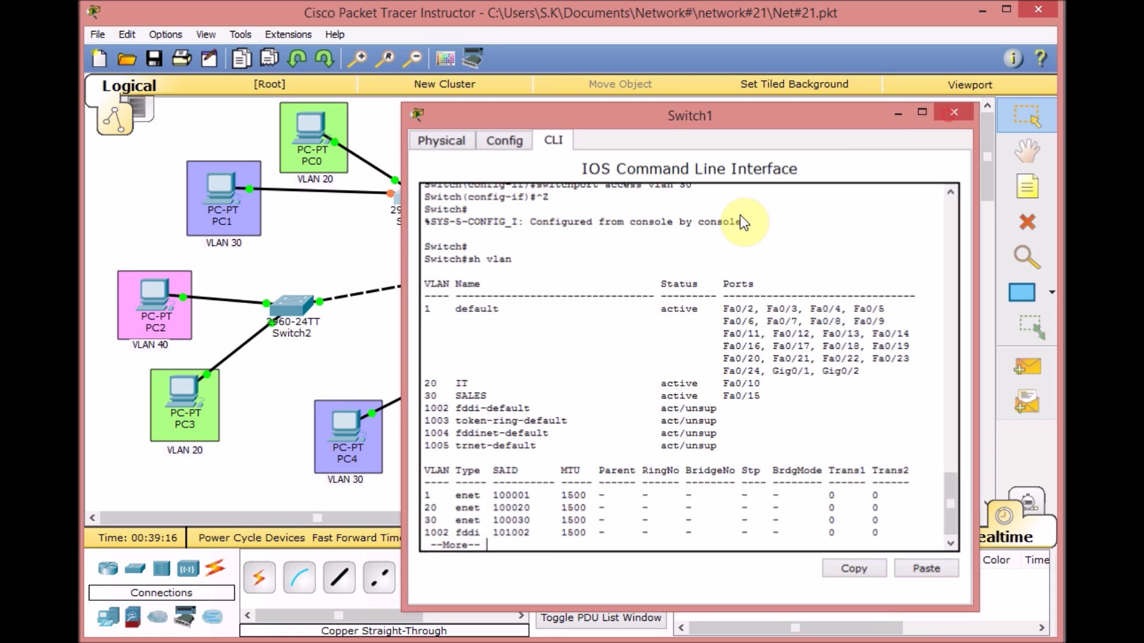
Open Switch2's CLI and enter global configuration mode with en and conf t.
click(299, 312)
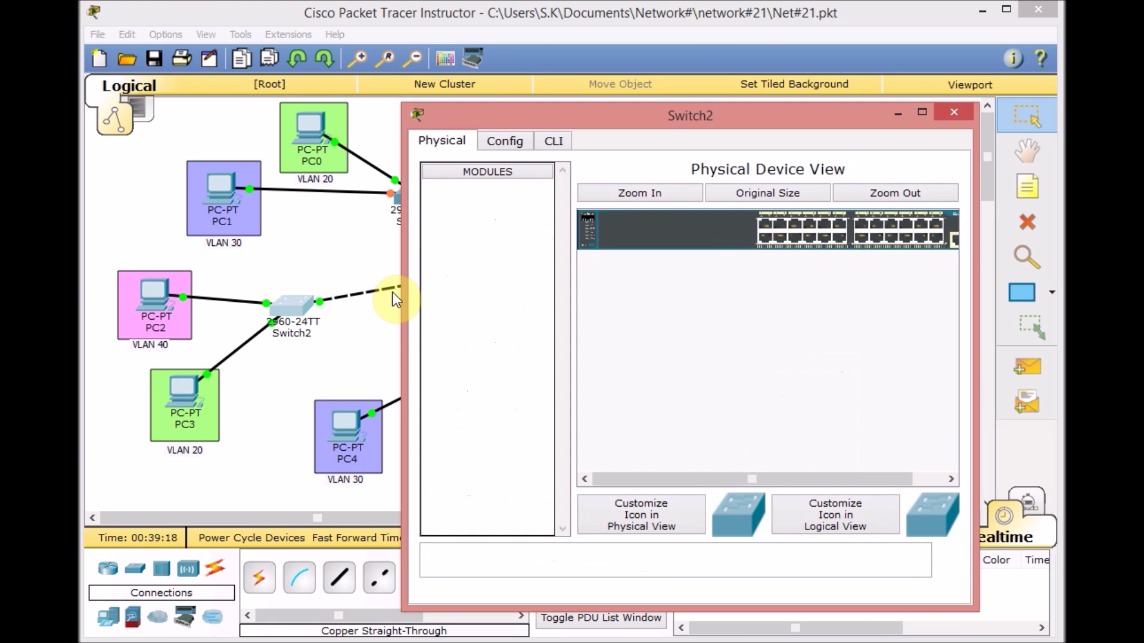
click(554, 142)
key(Return)
text(en)
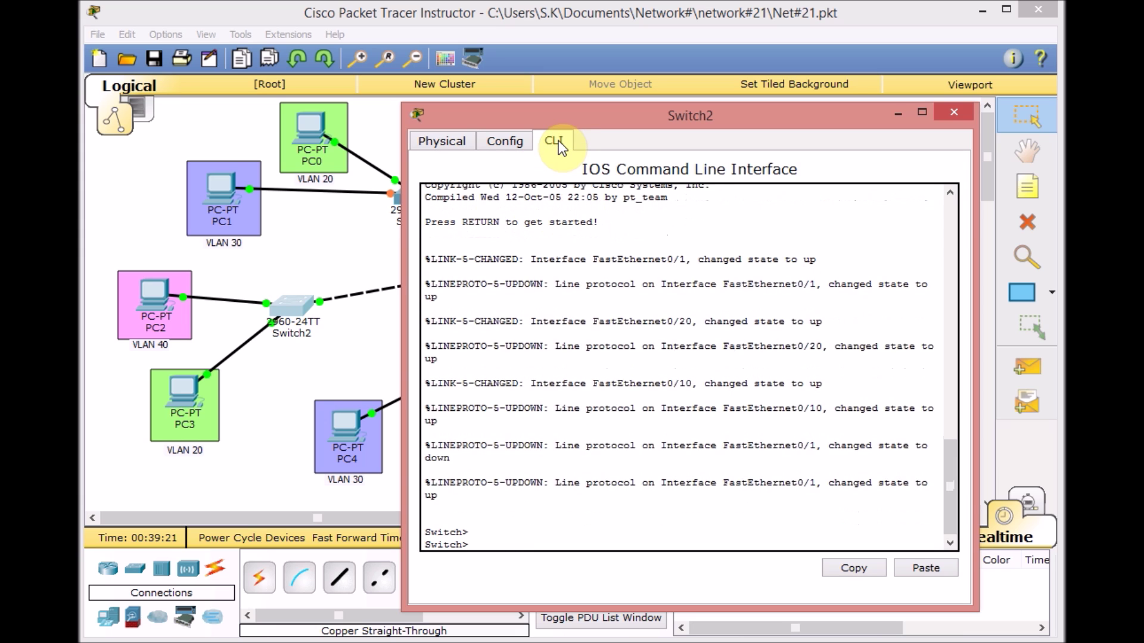
key(Return)
text(conf t)
key(Return)
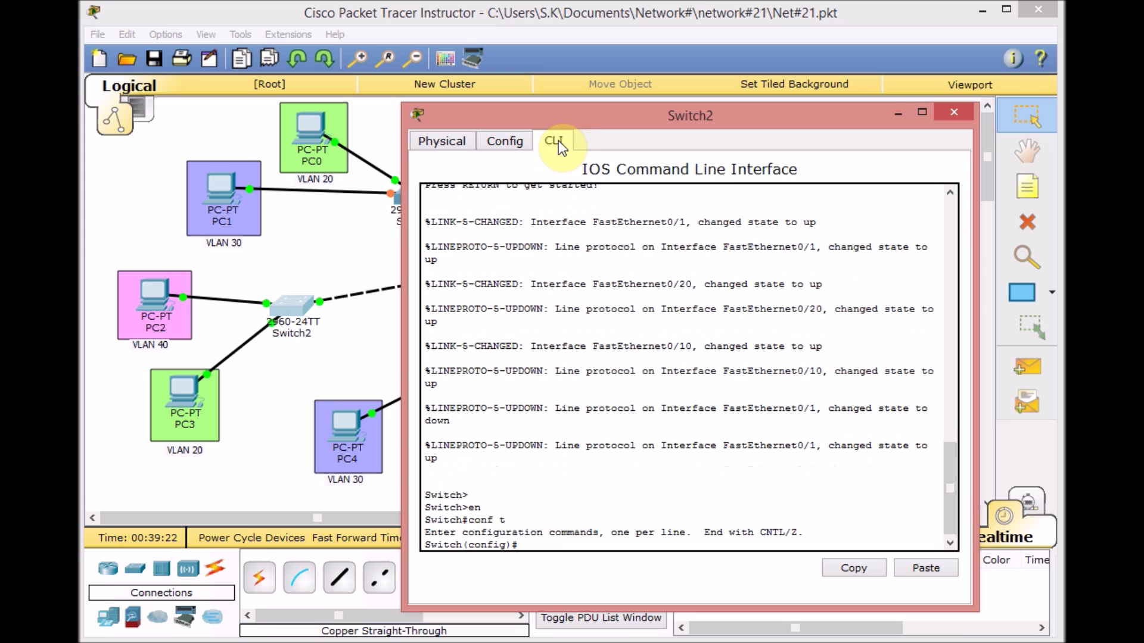
Create VLAN 40 named FINANCE and VLAN 20 named IT, then check them with do sh vlan.
text(vlan 40)
key(Return)
text(name )
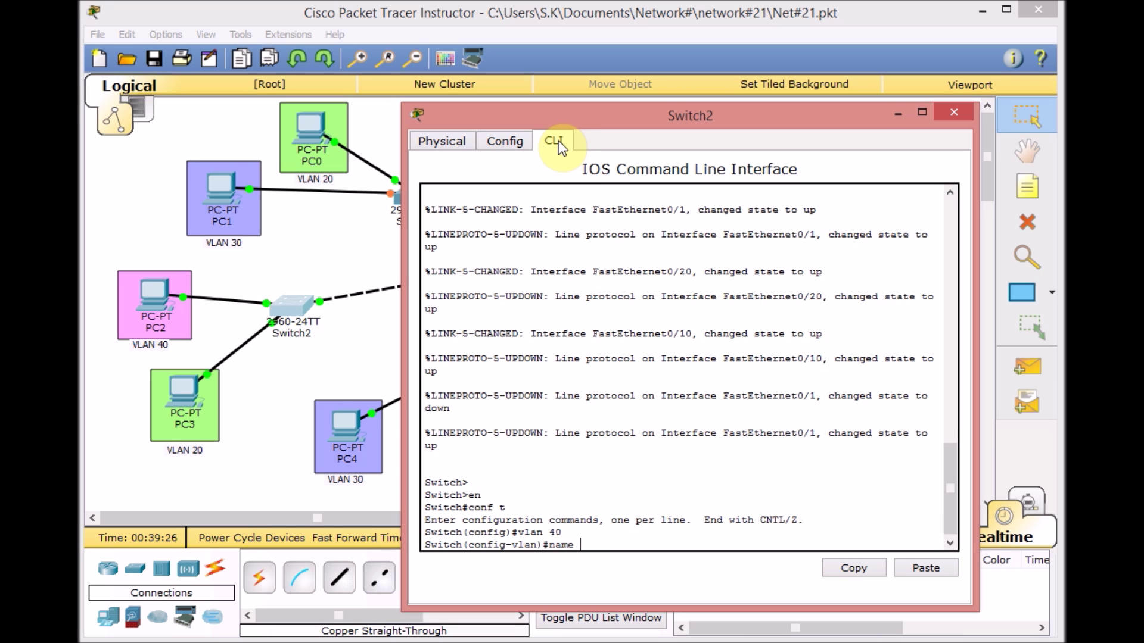
text(FINANCE)
key(Return)
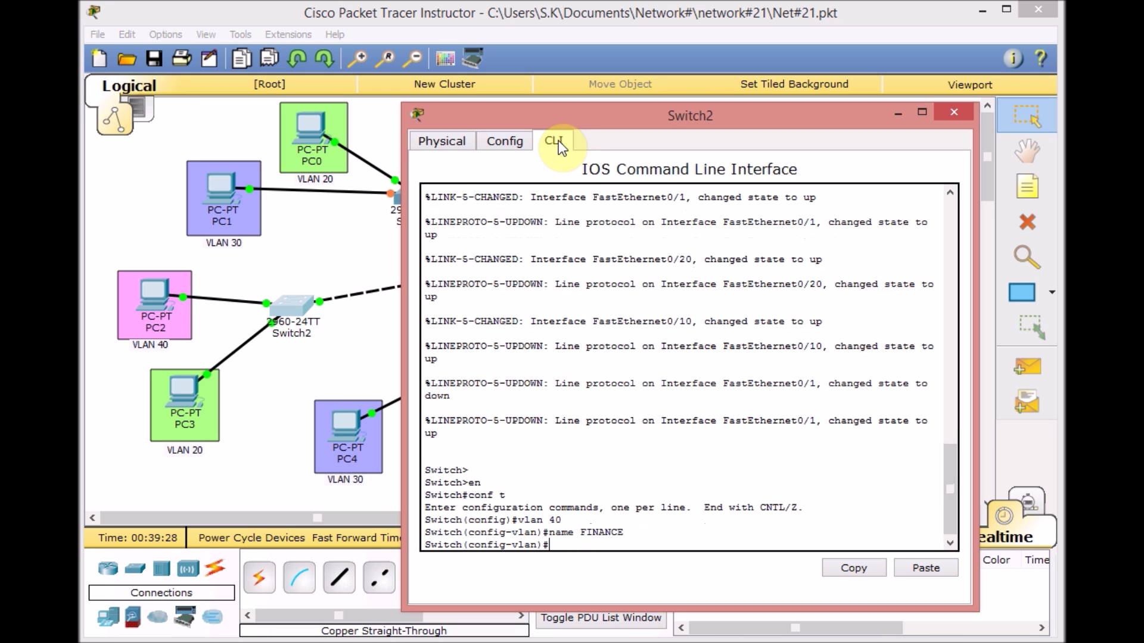
text(vlan 20)
key(Return)
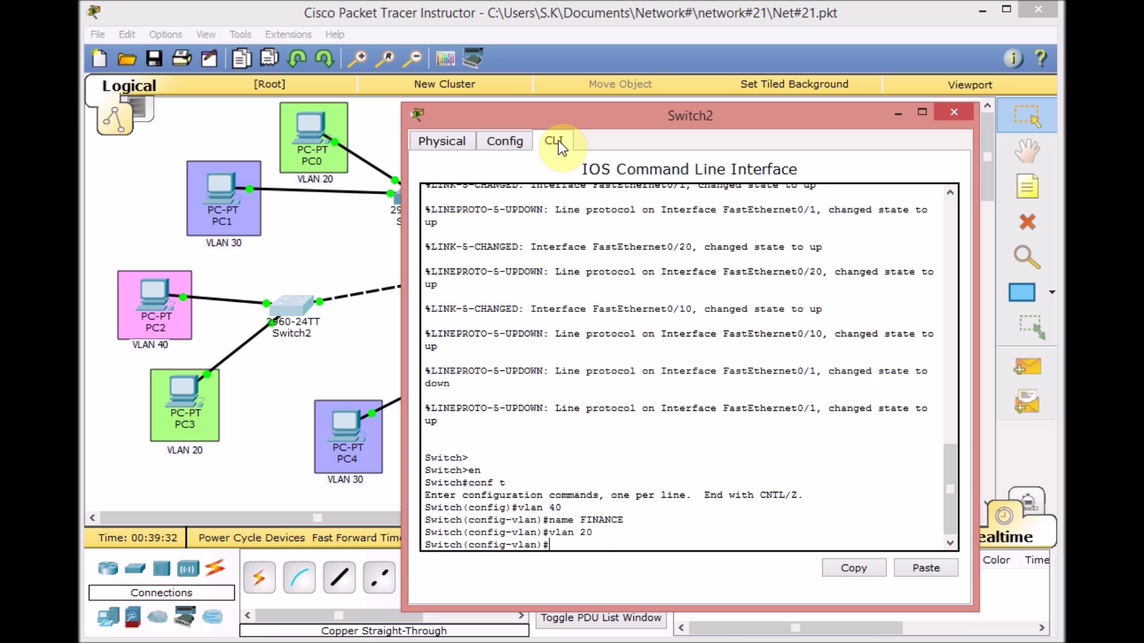
text(name IT)
key(Return)
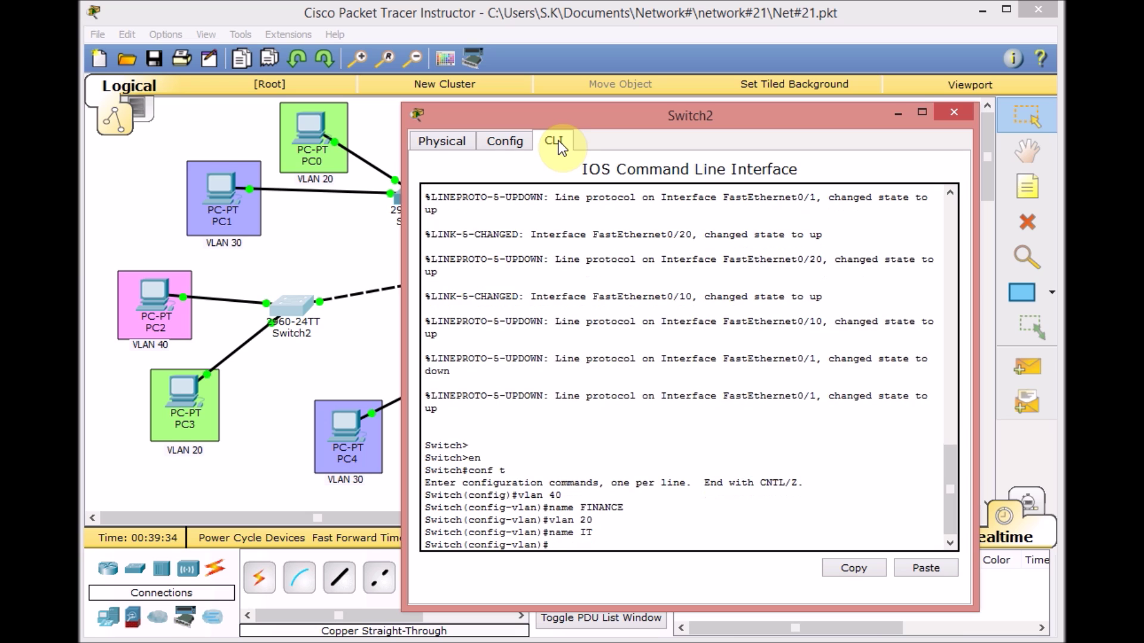
text(do sh vlan)
key(Return)
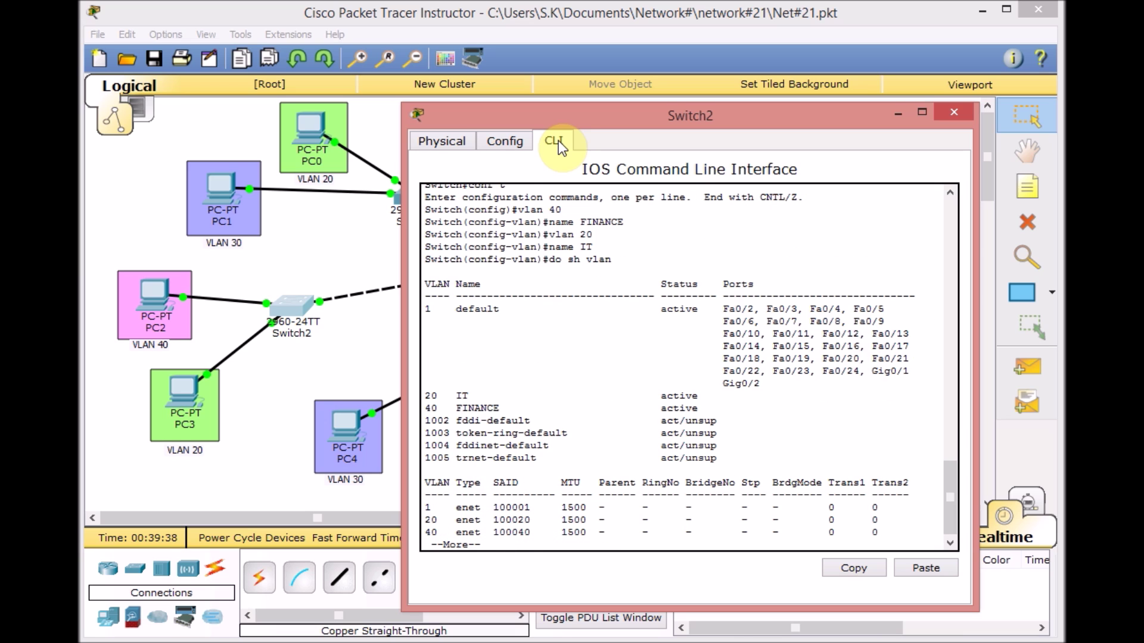
text(q)
text(int fa 0/1)
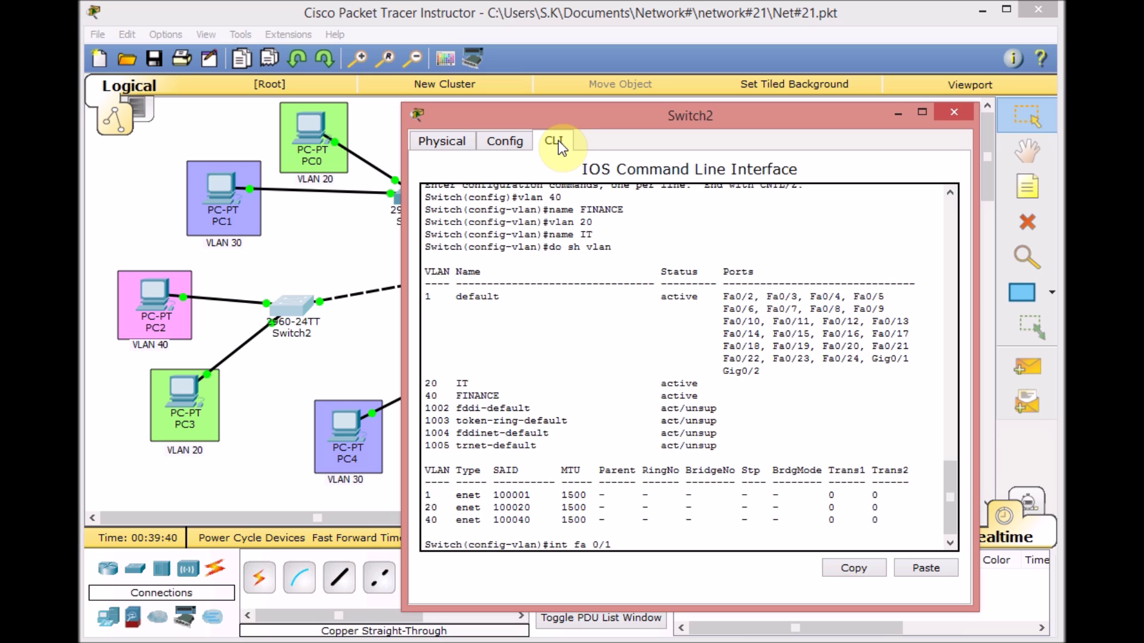
Set Switch2's Fa0/1 to switchport mode trunk.
key(Return)
text(sw)
key(Tab)
text(mo)
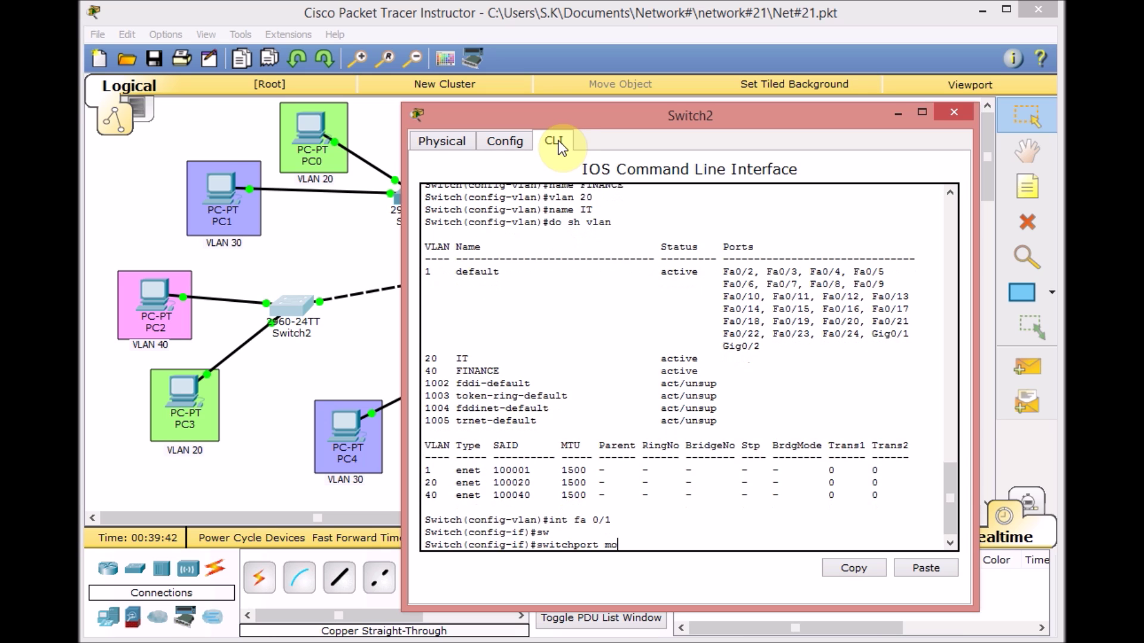
key(Tab)
text(t)
key(Tab)
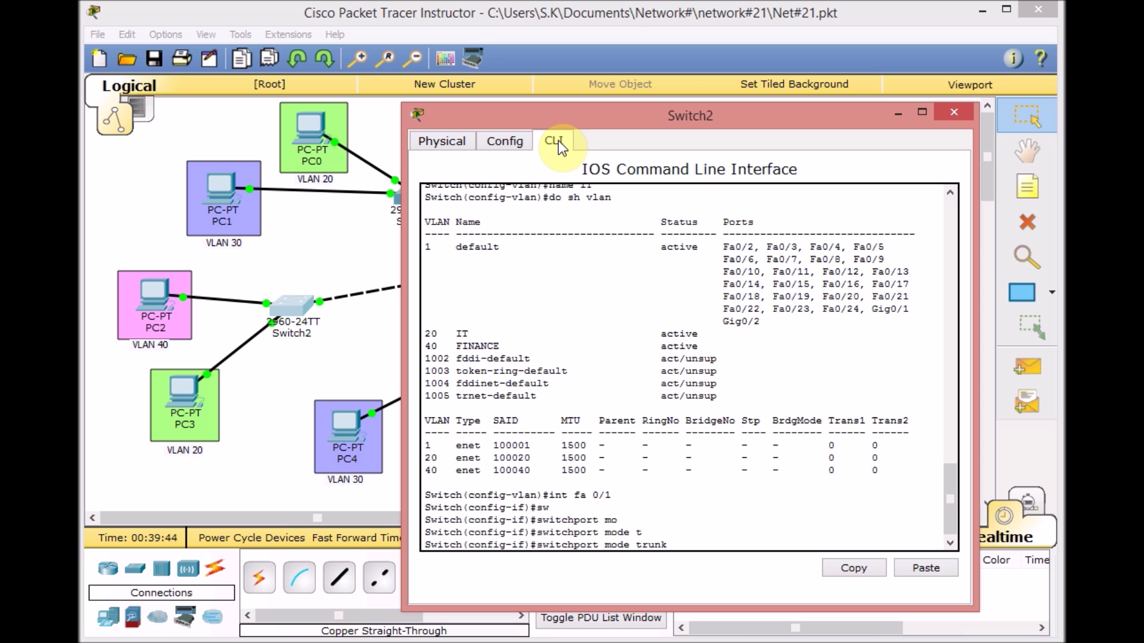
key(Return)
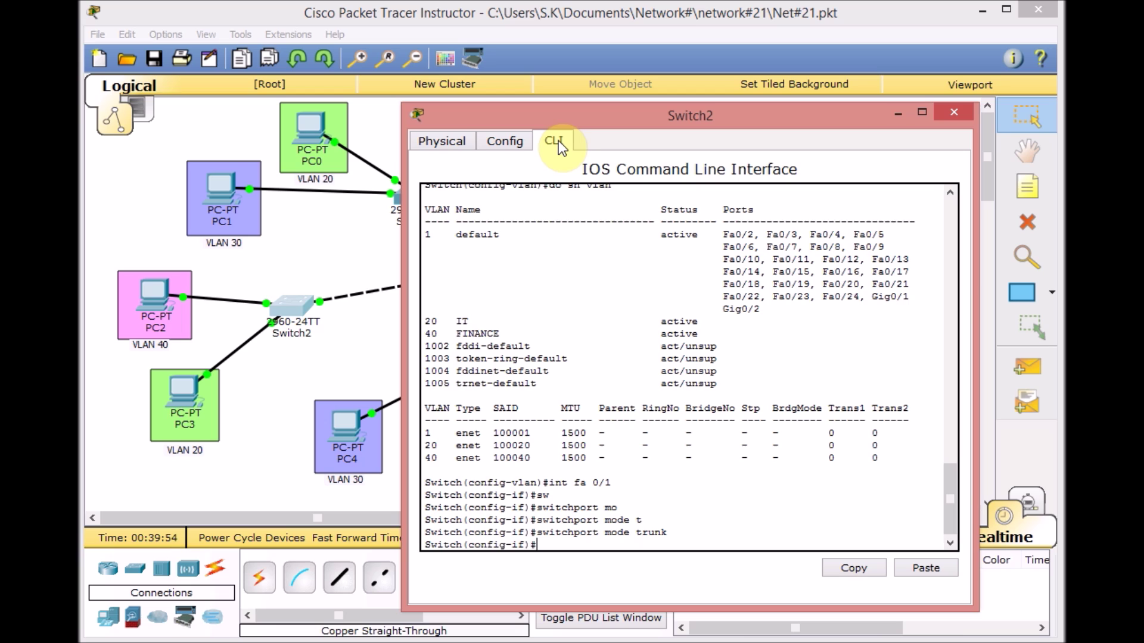
Make Switch2's Fa0/10 an access port.
text(int fa 0/10)
key(Return)
text(s)
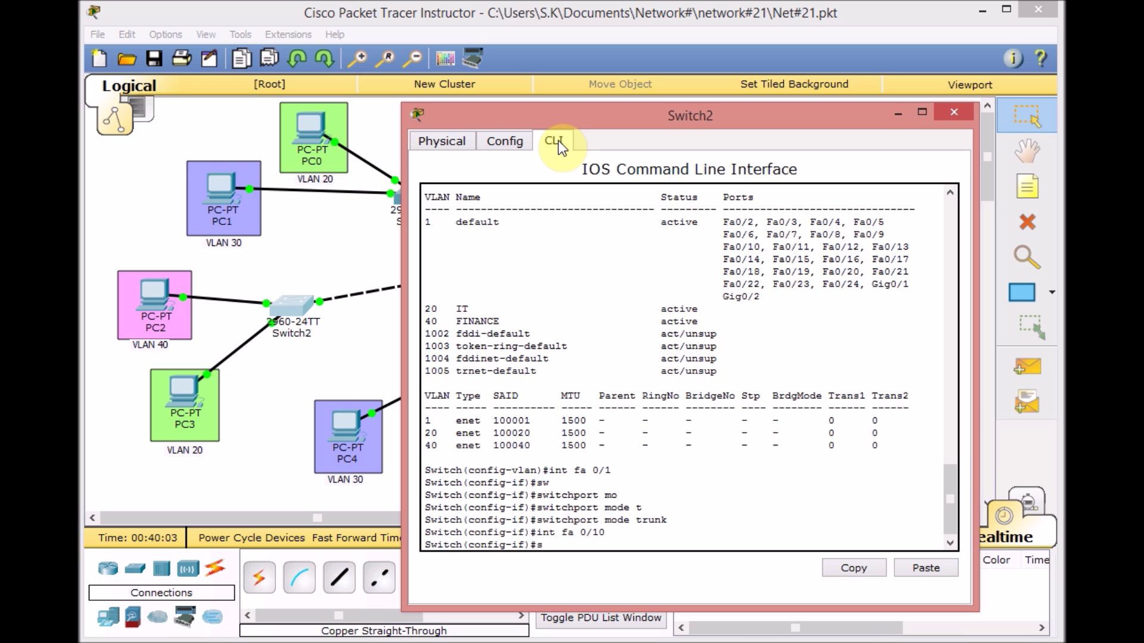
text(w)
key(Tab)
text(mo)
key(Tab)
text(acc)
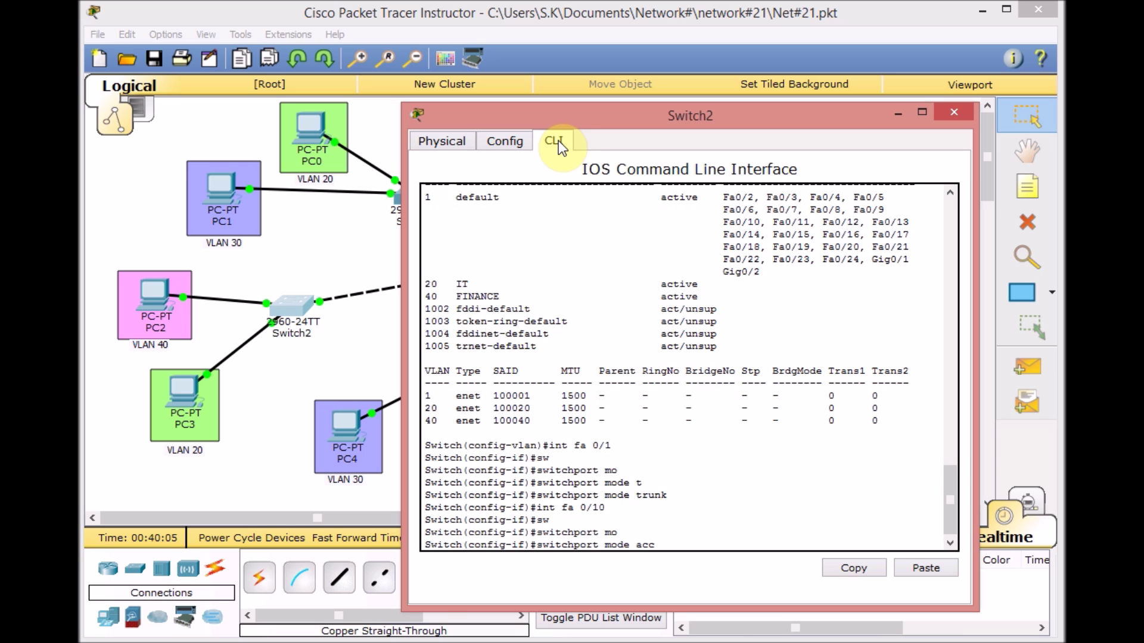
key(Return)
text(sw)
Assign Fa0/10 to access VLAN 20, fixing the mistyped 'vlan20' command.
key(Tab)
text(acc)
key(Tab)
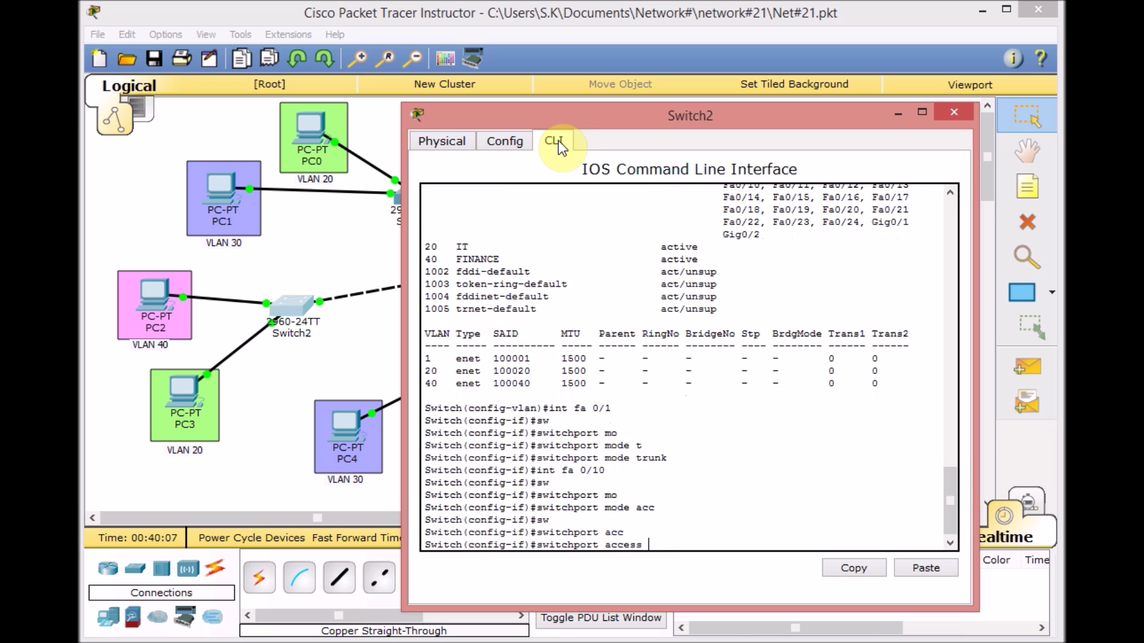
text(vlan20)
key(Return)
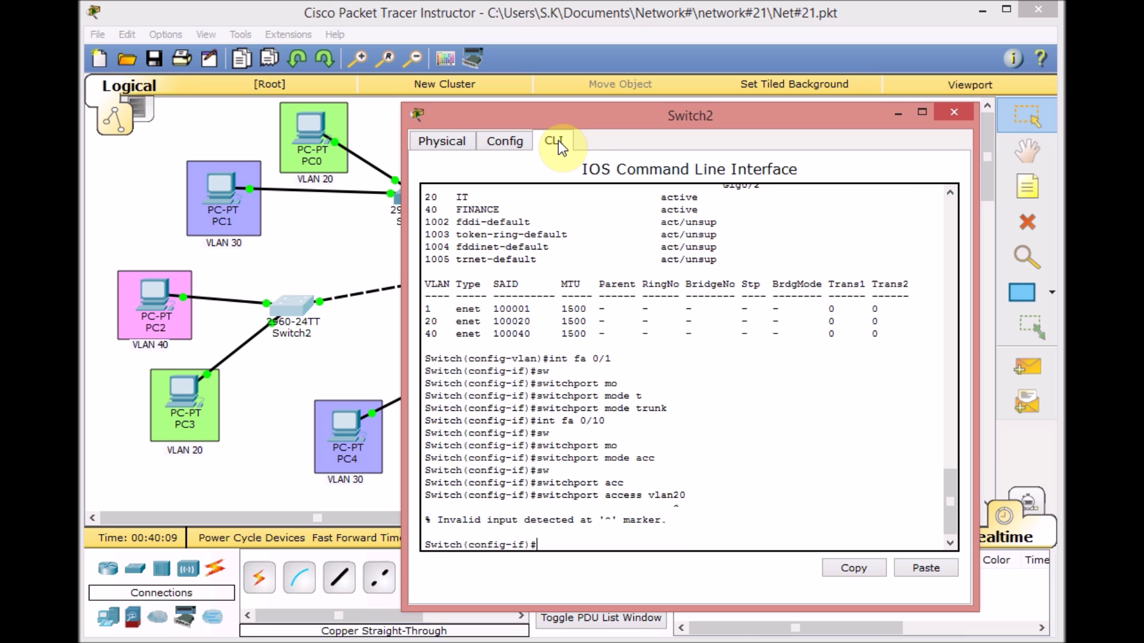
key(Up)
key(BackSpace)
key(BackSpace)
text(20)
key(Return)
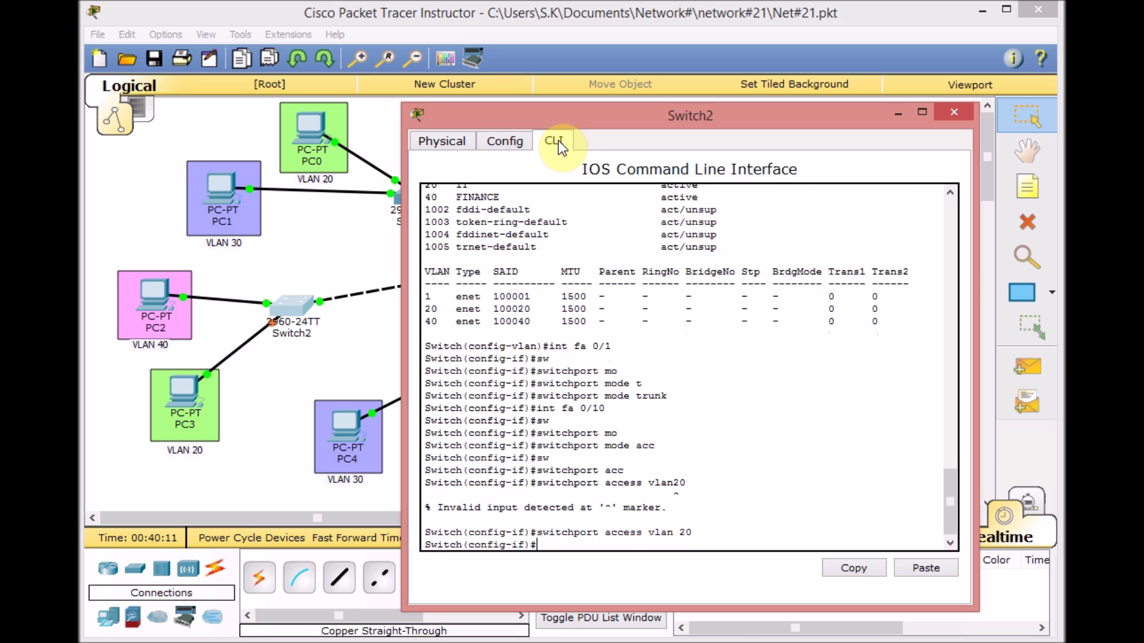
text(int fa 0)
text(/11)
click(360, 328)
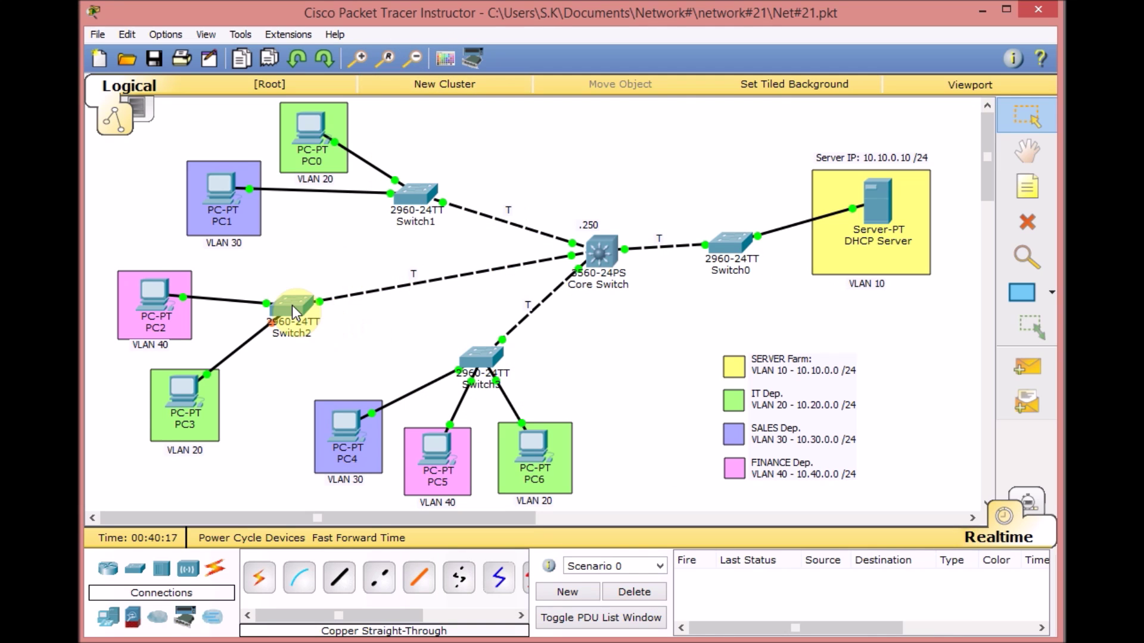
Reopen Switch2's CLI and set Fa0/20 to access mode.
mouse_move(292, 305)
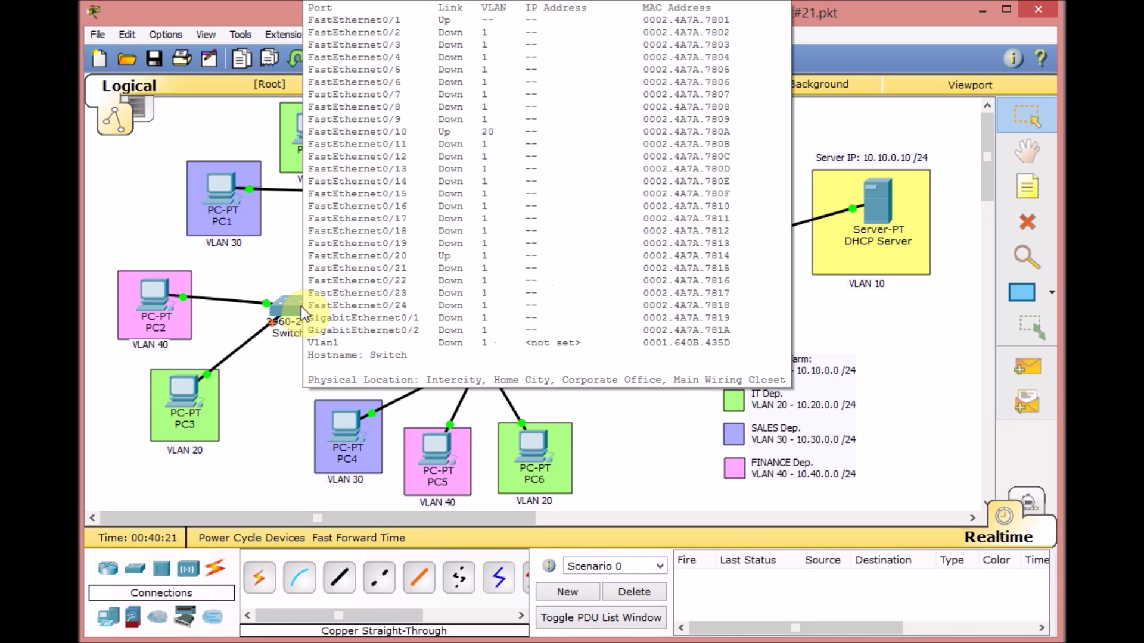
click(303, 316)
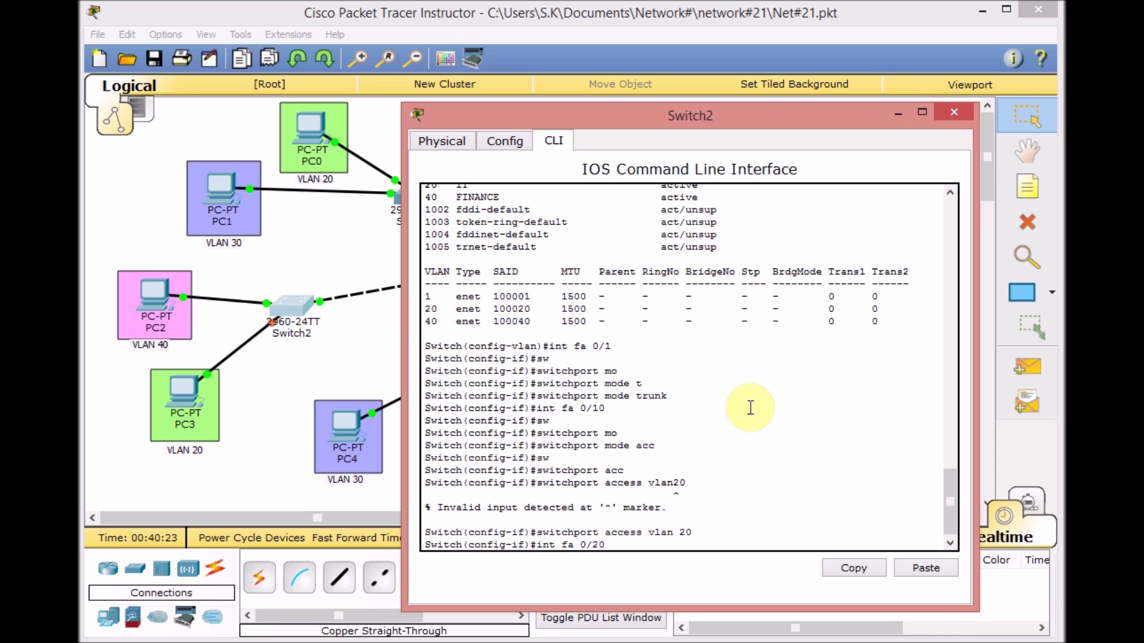
key(Return)
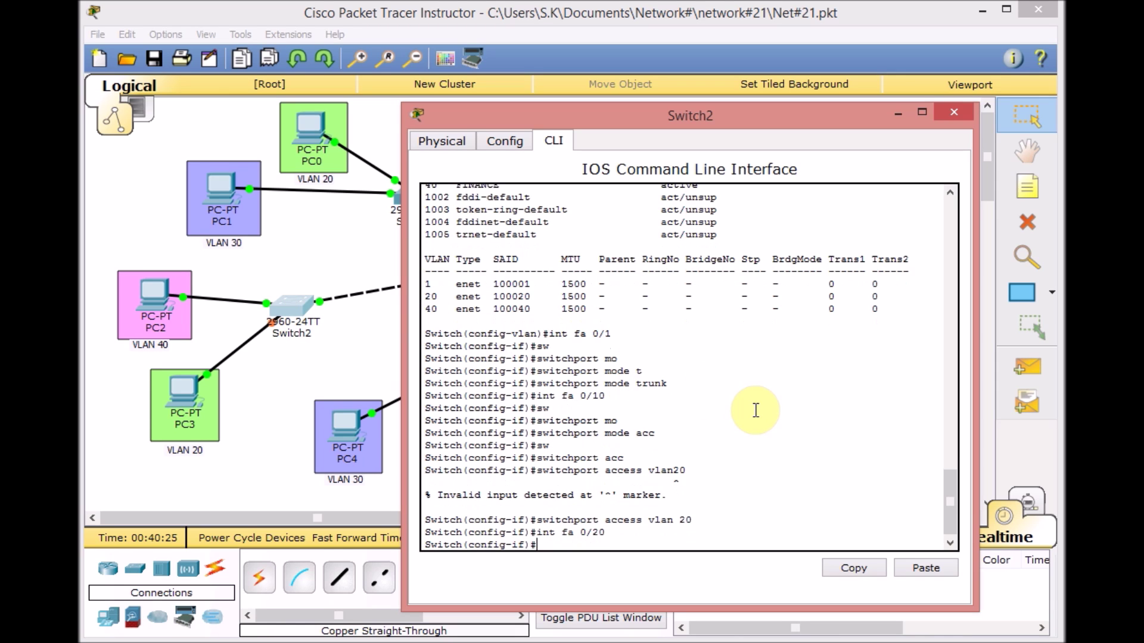
text(sw)
key(Tab)
text(mo)
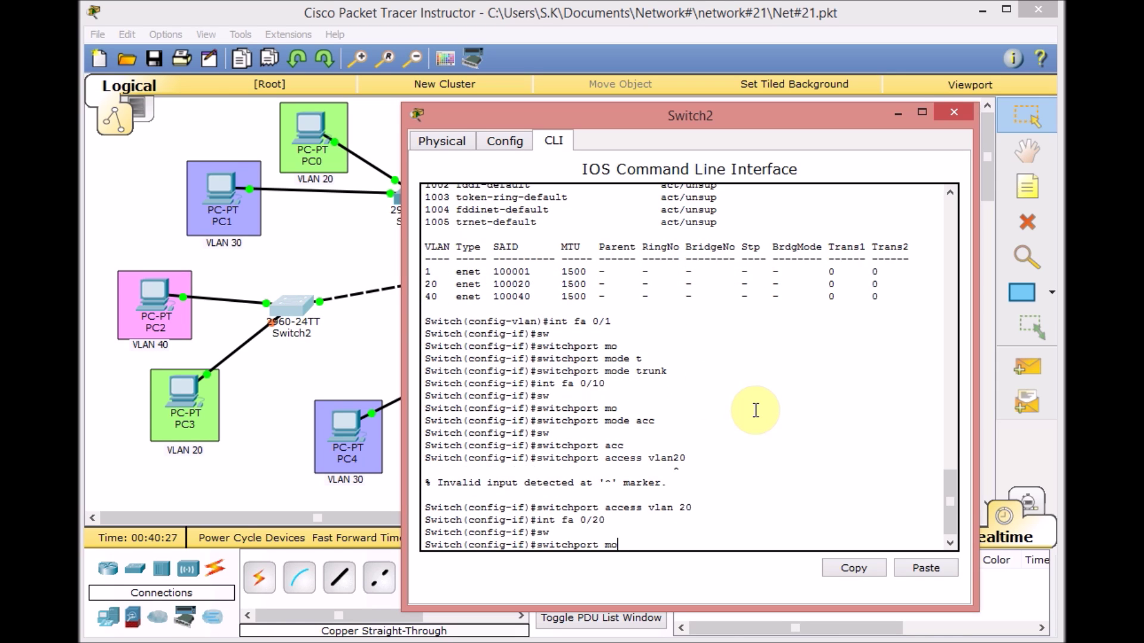
key(Tab)
text(ac)
key(Tab)
text(vlan 40)
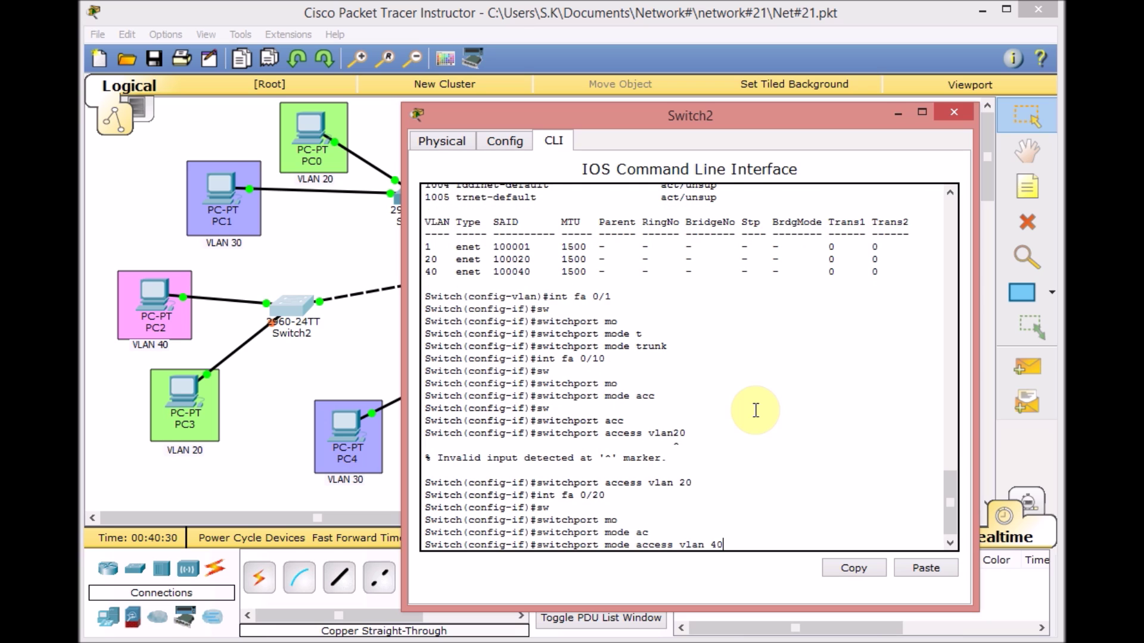
key(Return)
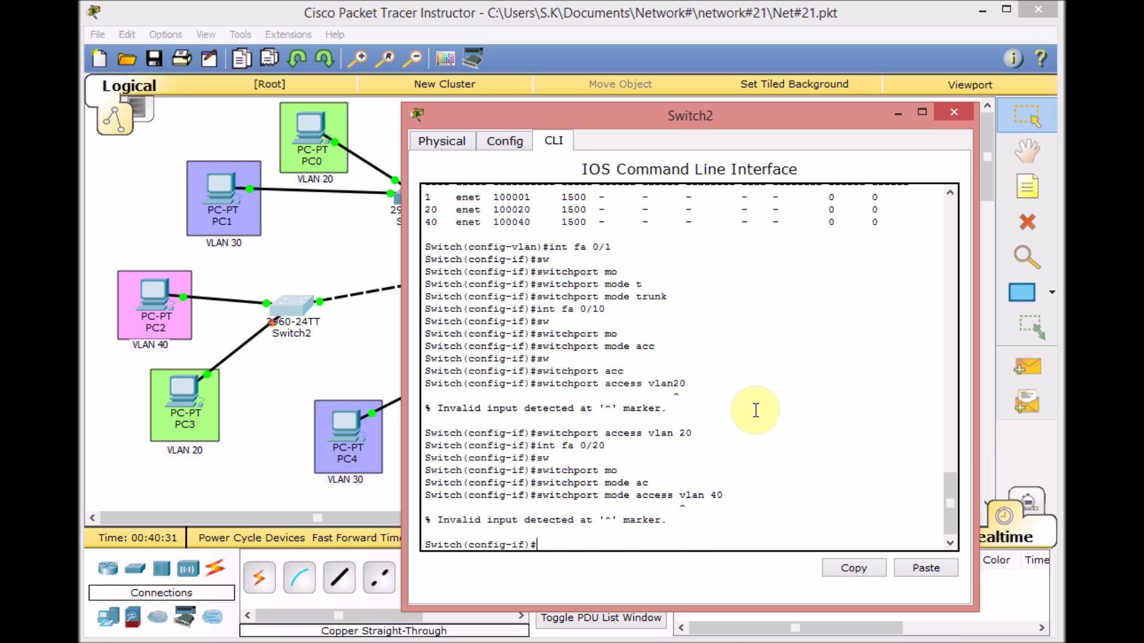
key(Up)
key(BackSpace)
key(BackSpace)
key(BackSpace)
key(BackSpace)
key(BackSpace)
key(BackSpace)
key(BackSpace)
key(BackSpace)
key(BackSpace)
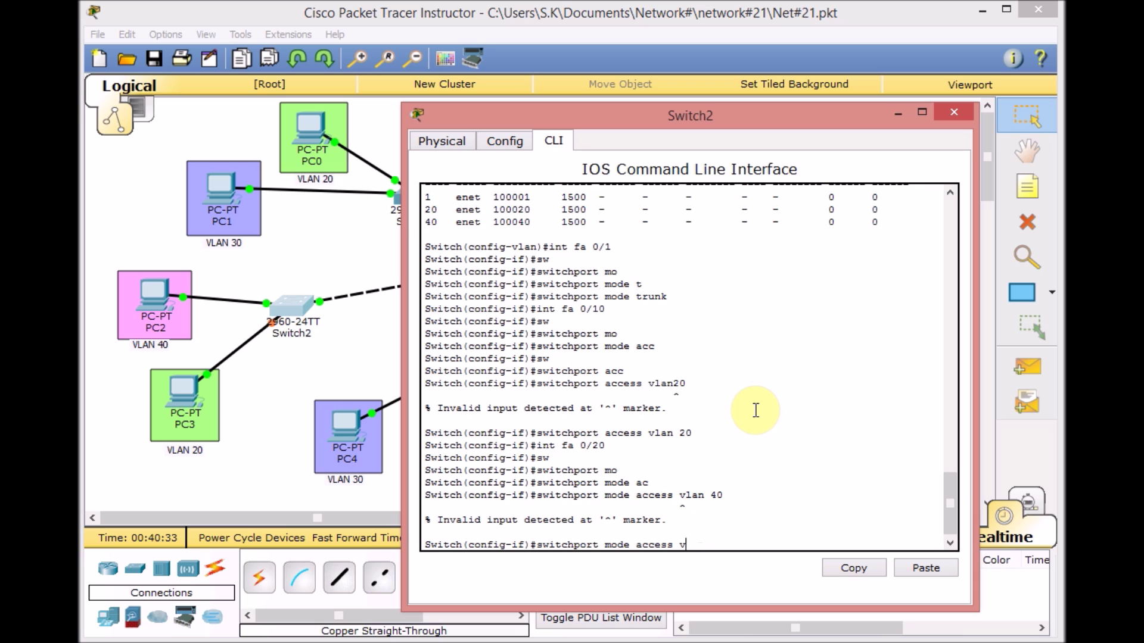
key(Return)
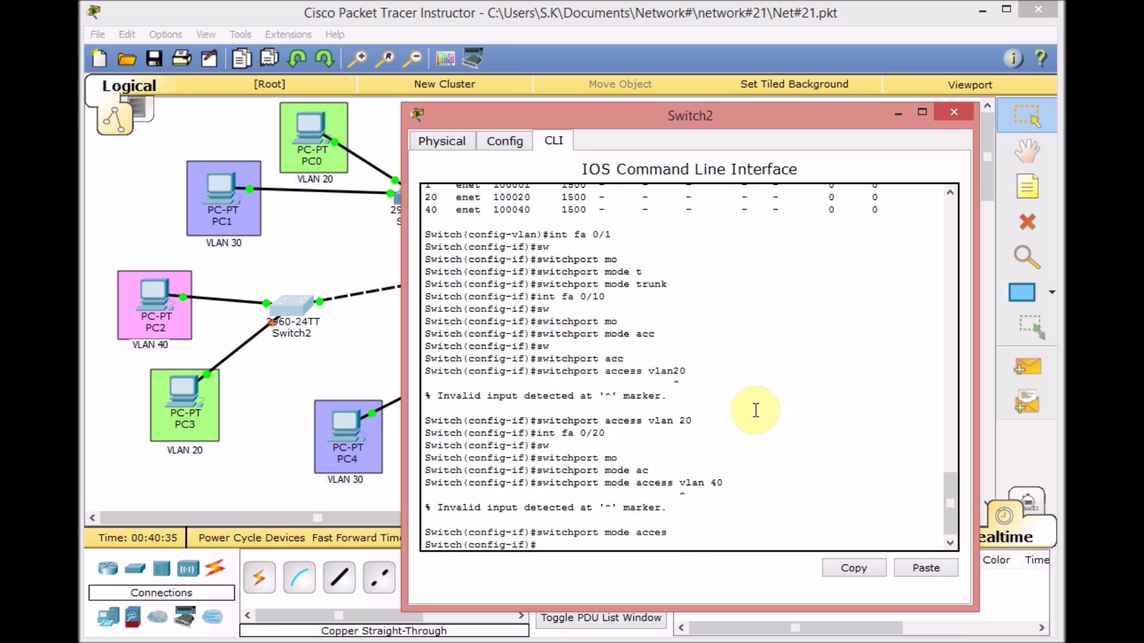
Assign Fa0/20 to access VLAN 40, exit with Ctrl+Z, and verify with sh vlan.
text(sw)
key(Tab)
text(acc)
key(Tab)
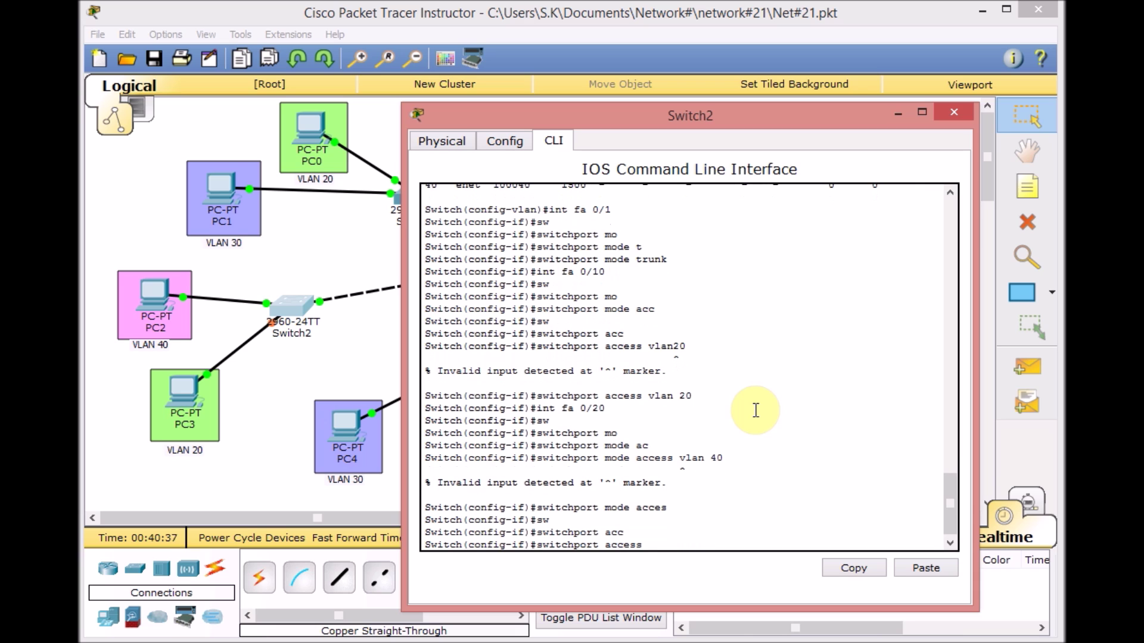
text(vlan 40)
key(Return)
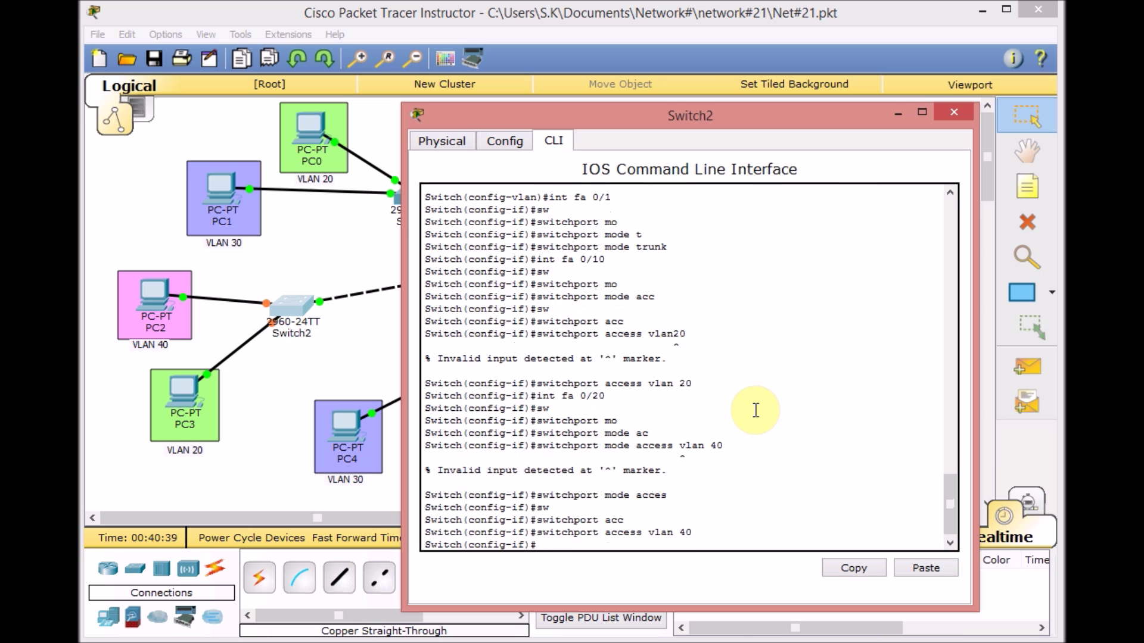
key(ctrl+z)
key(Return)
key(Return)
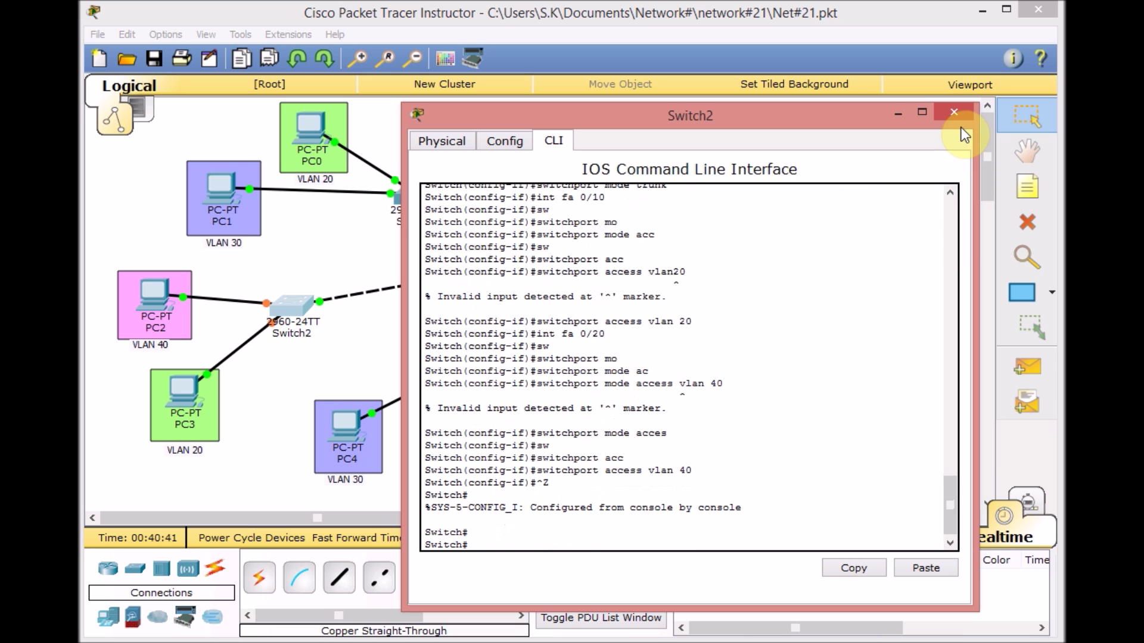
text(sh vlan)
key(Return)
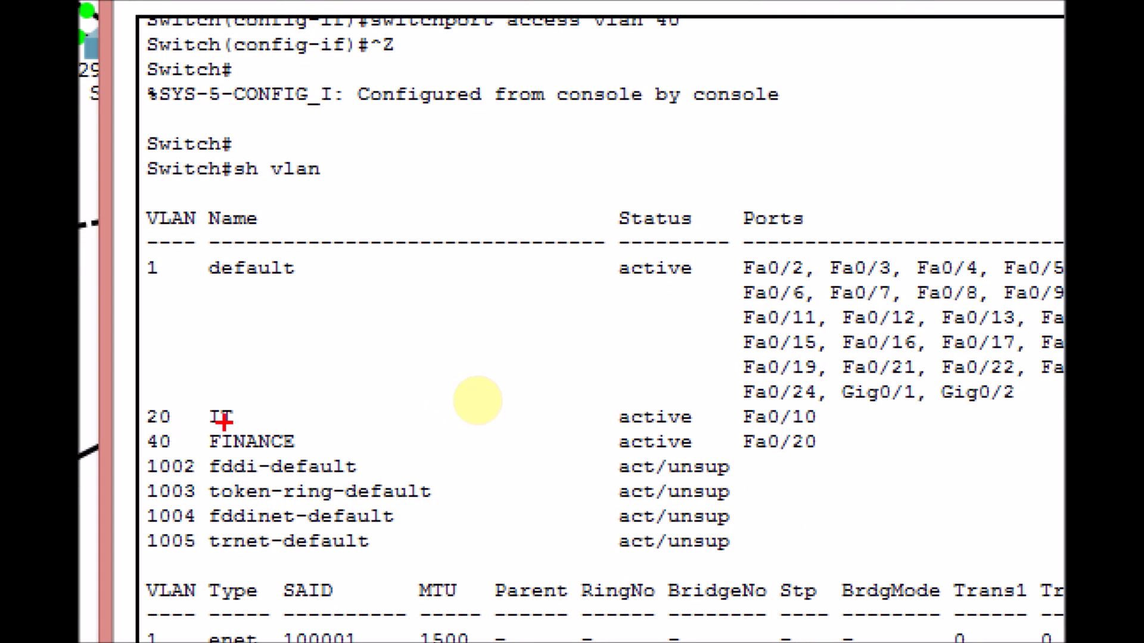
Close Switch2's configuration window to return to the full topology view.
mouse_move(797, 425)
mouse_down()
mouse_move(823, 426)
mouse_move(815, 452)
mouse_up()
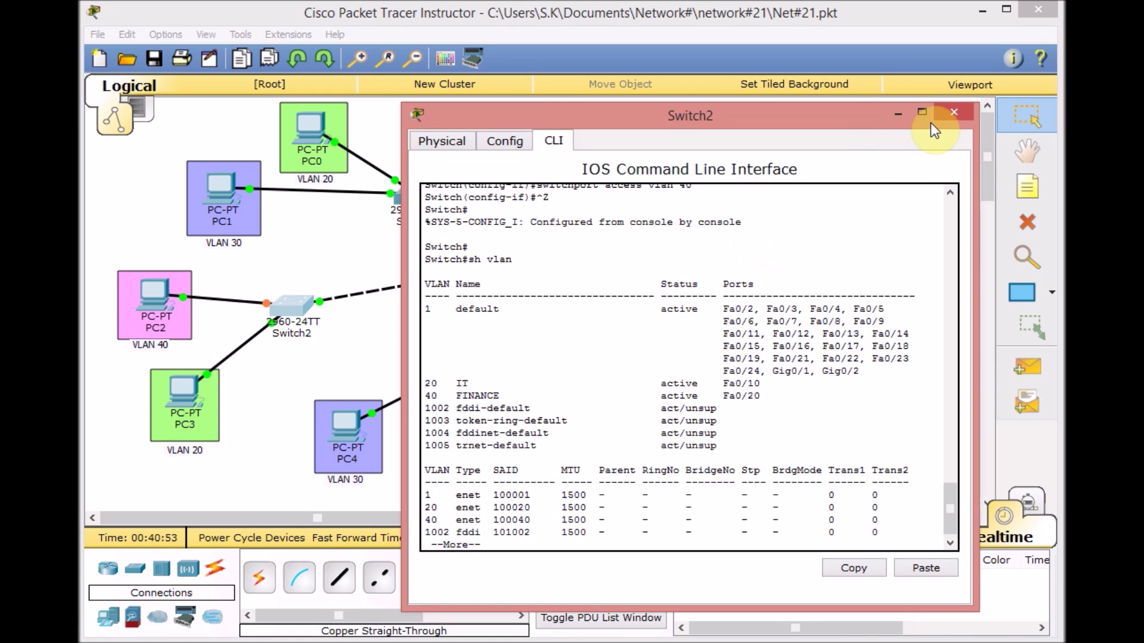
click(932, 119)
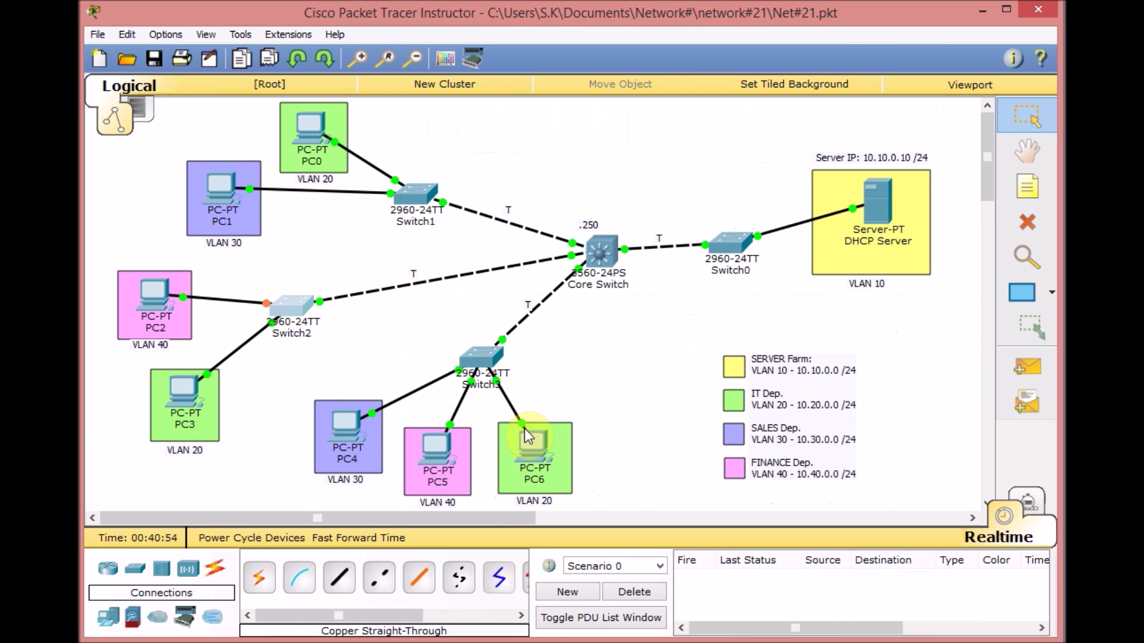
Open Switch3's CLI and enter global configuration mode with en and conf t.
click(486, 366)
click(554, 142)
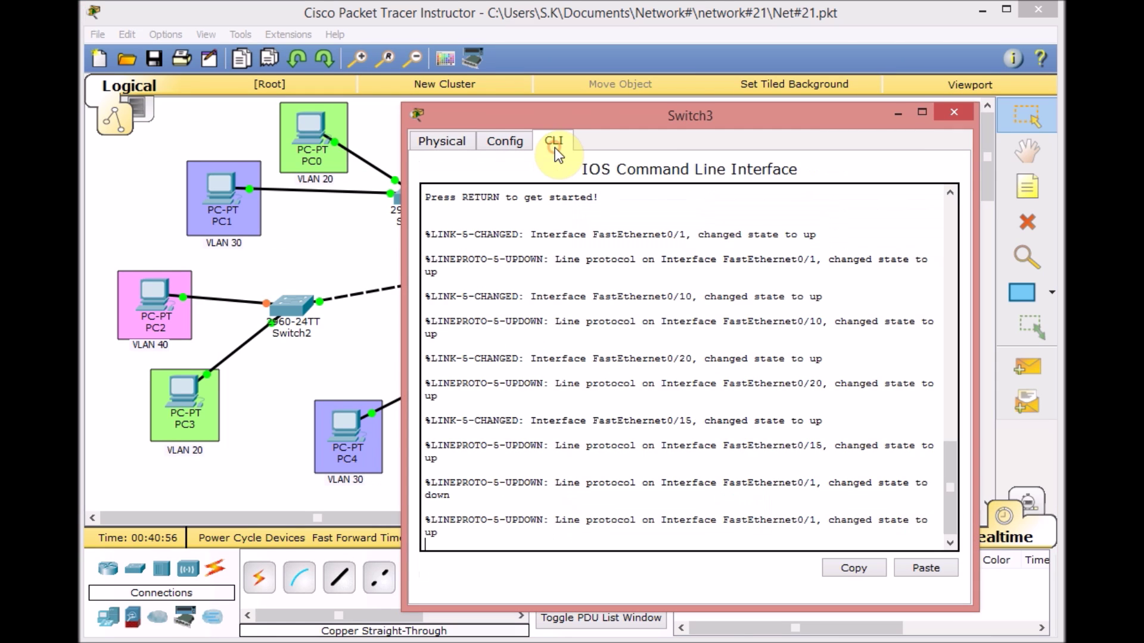
key(Return)
key(Return)
key(Return)
text(en)
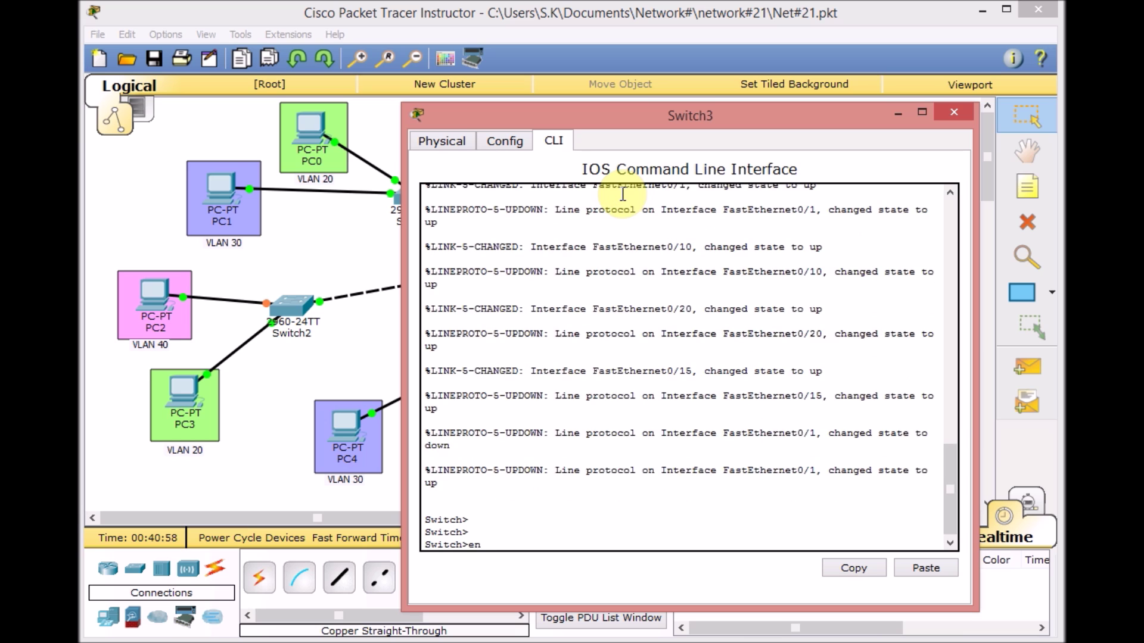
key(Return)
text(conf t)
key(Return)
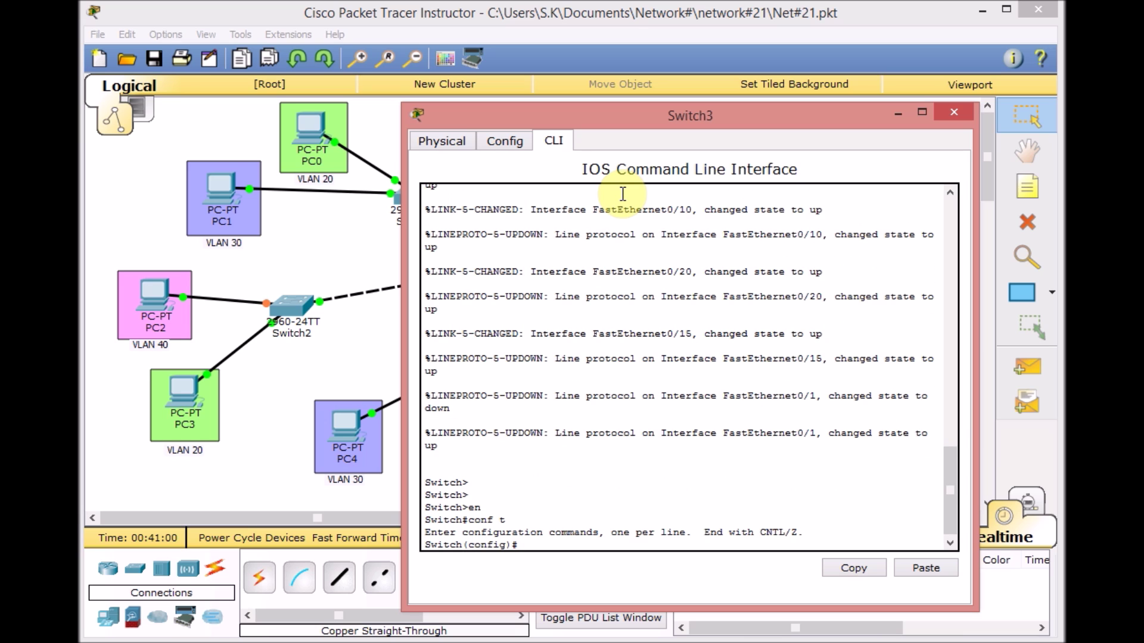
Create VLAN 20 named IT, VLAN 30 named SALES and VLAN 40 named FINANCE.
text(vlan 20)
key(Return)
text(name IT)
key(Return)
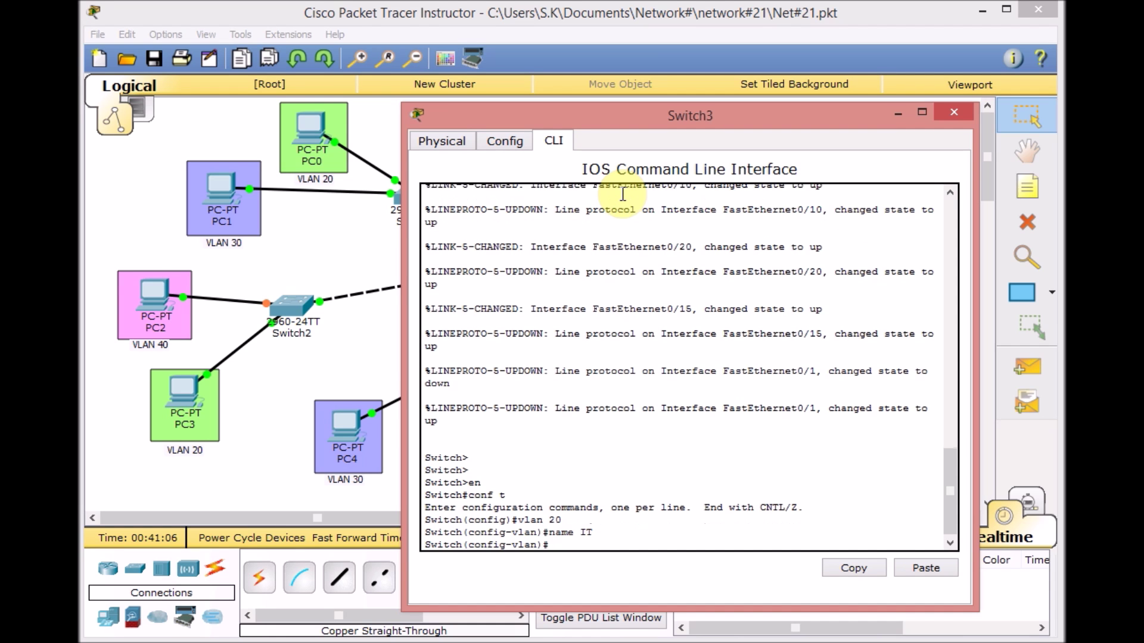
text(vlan 30)
key(Return)
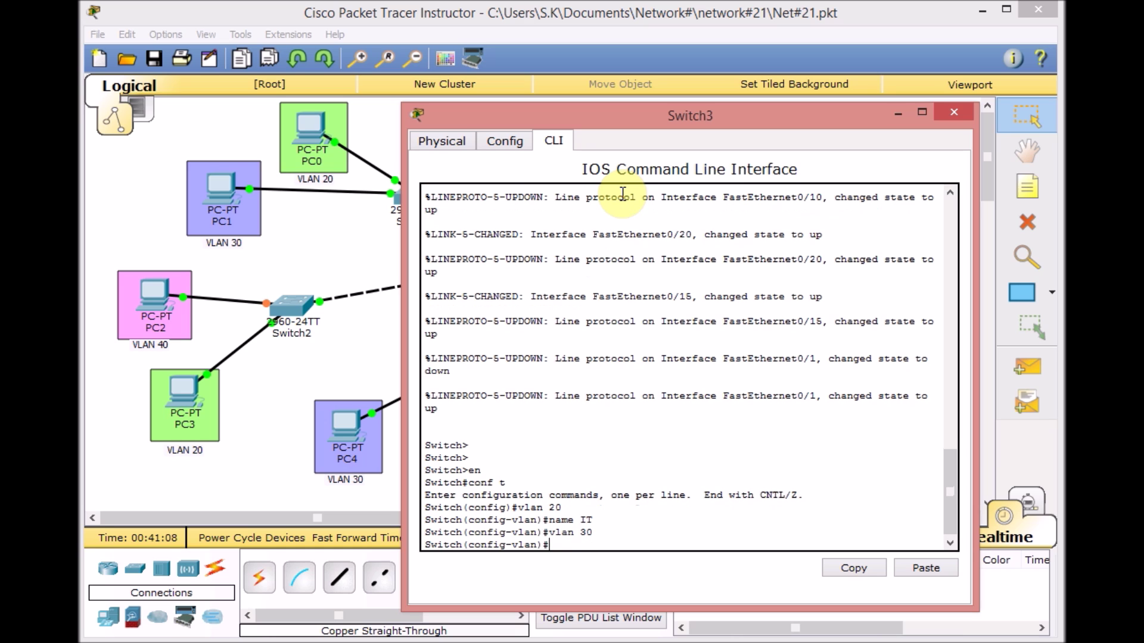
text(name SALES)
key(Return)
text(vlan 40)
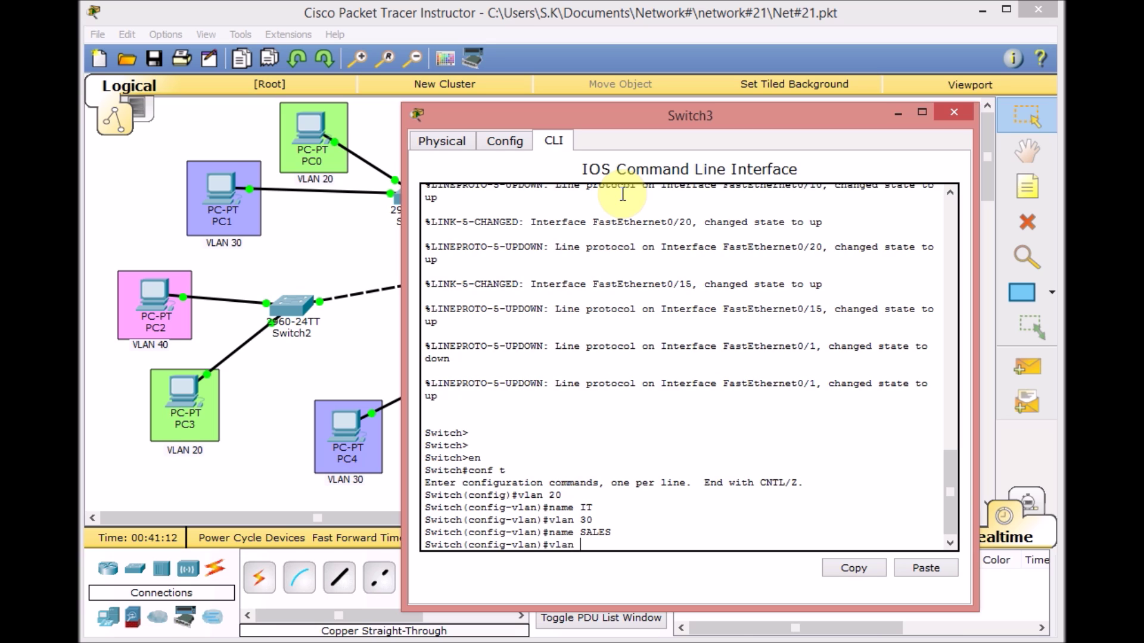
key(Return)
text(name FINAA)
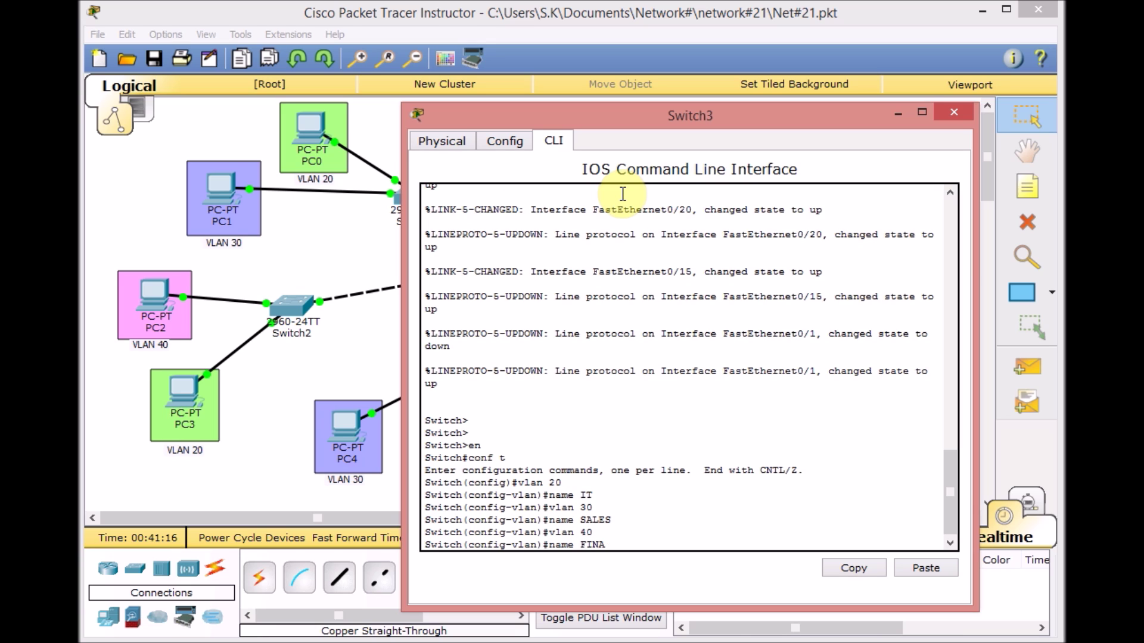
key(BackSpace)
text(ANCE)
key(Return)
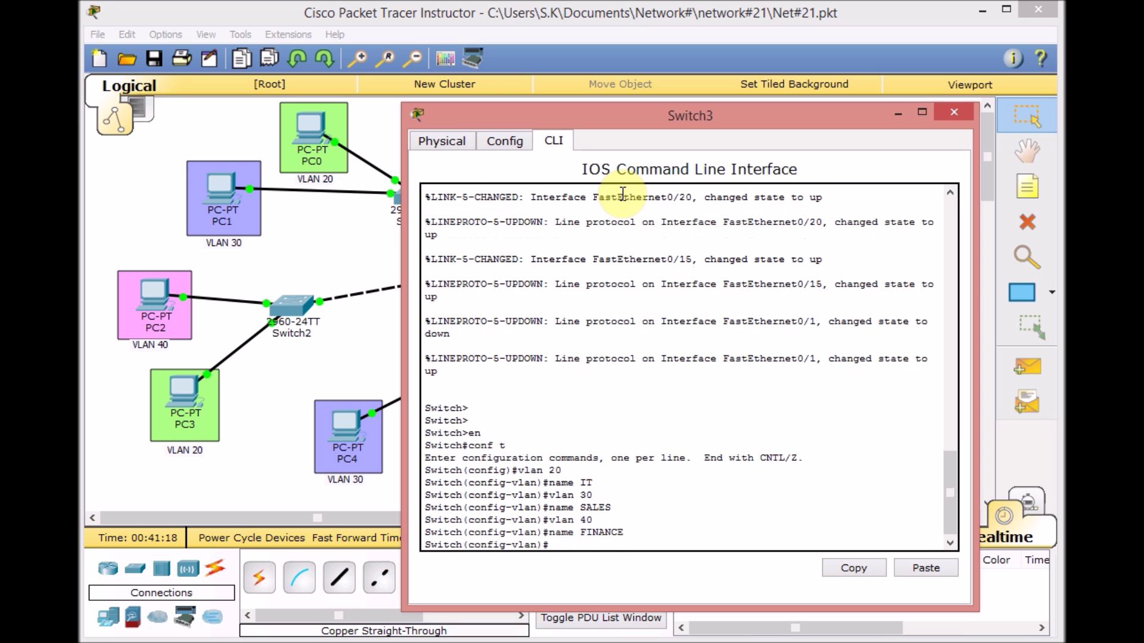
Make Switch3's Fa0/1 a trunk port.
text(int fa 0/1)
key(Return)
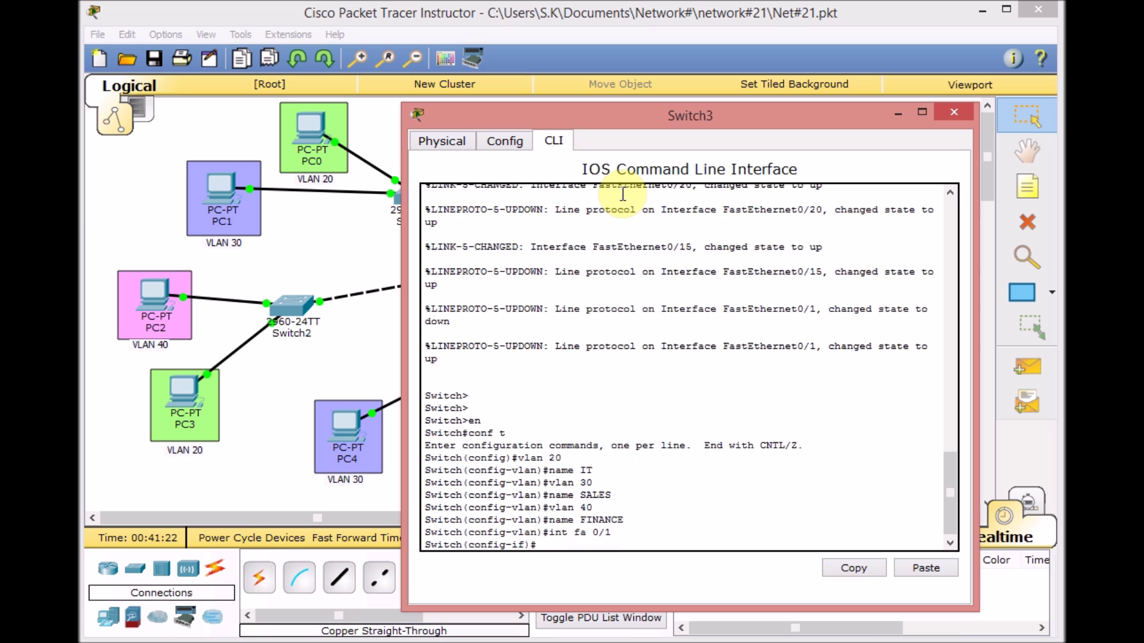
text(sw)
key(Tab)
text(mo)
key(Tab)
text(tr)
key(Tab)
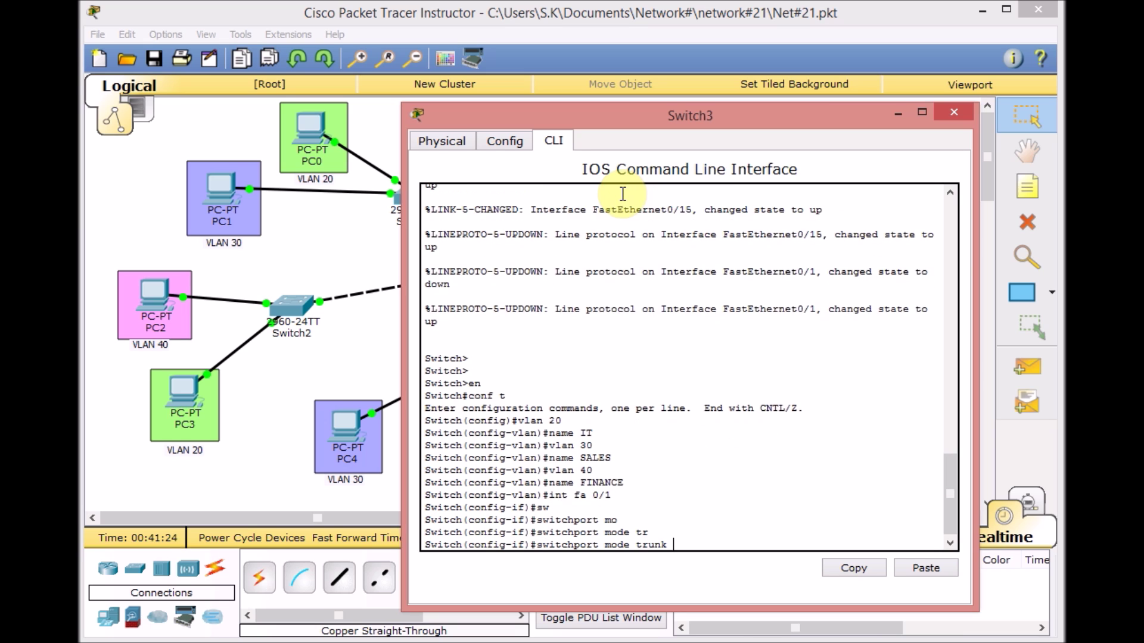
key(Return)
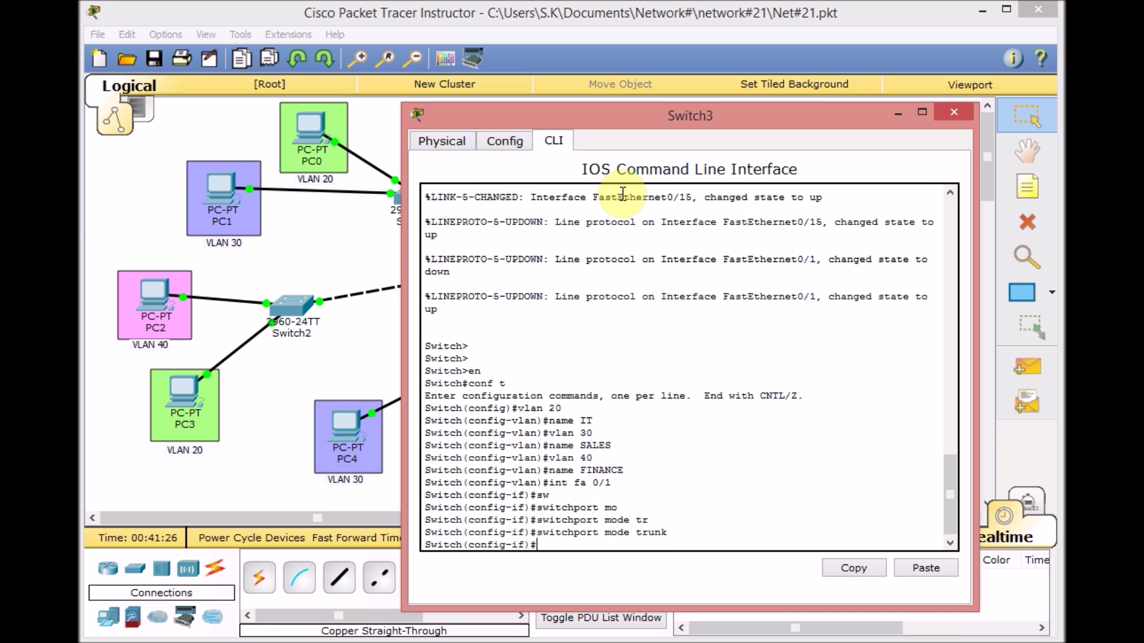
Set Fa0/10 as an access port in VLAN 20.
text(int fa 0/10)
key(Return)
text(sw)
key(Tab)
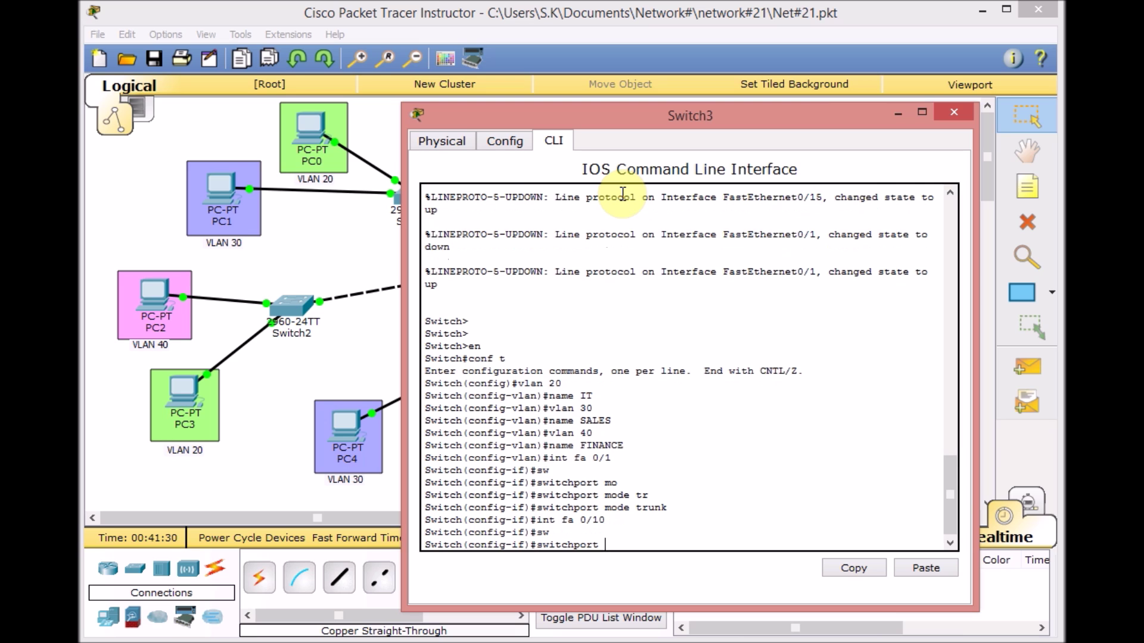
text(mo)
key(Tab)
text(acc)
key(Tab)
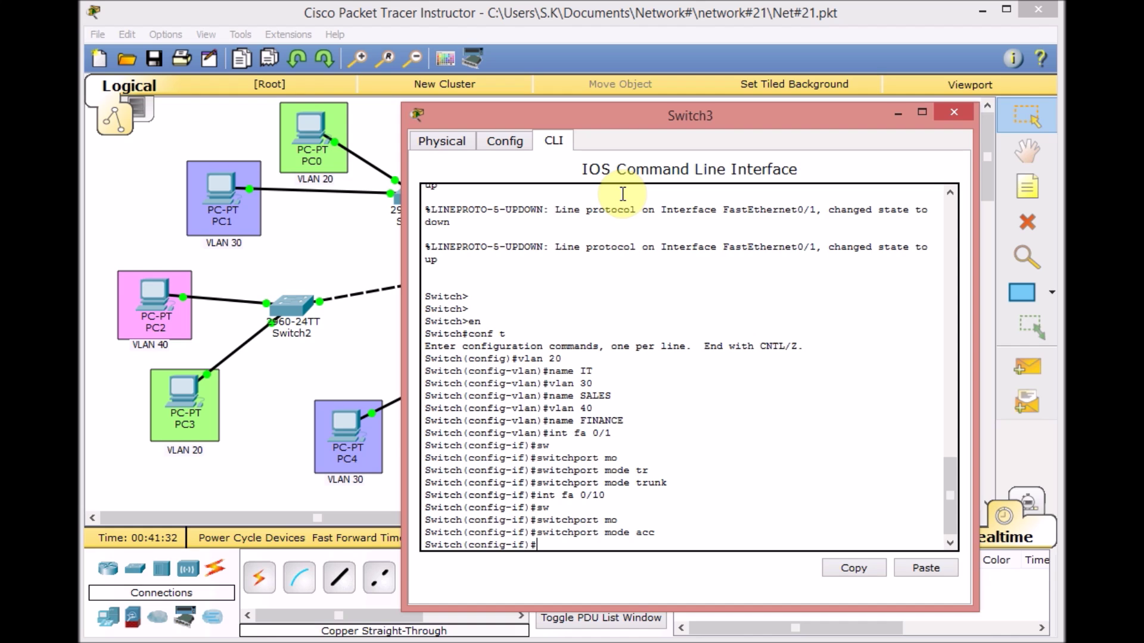
text(sw)
key(Tab)
text(acc)
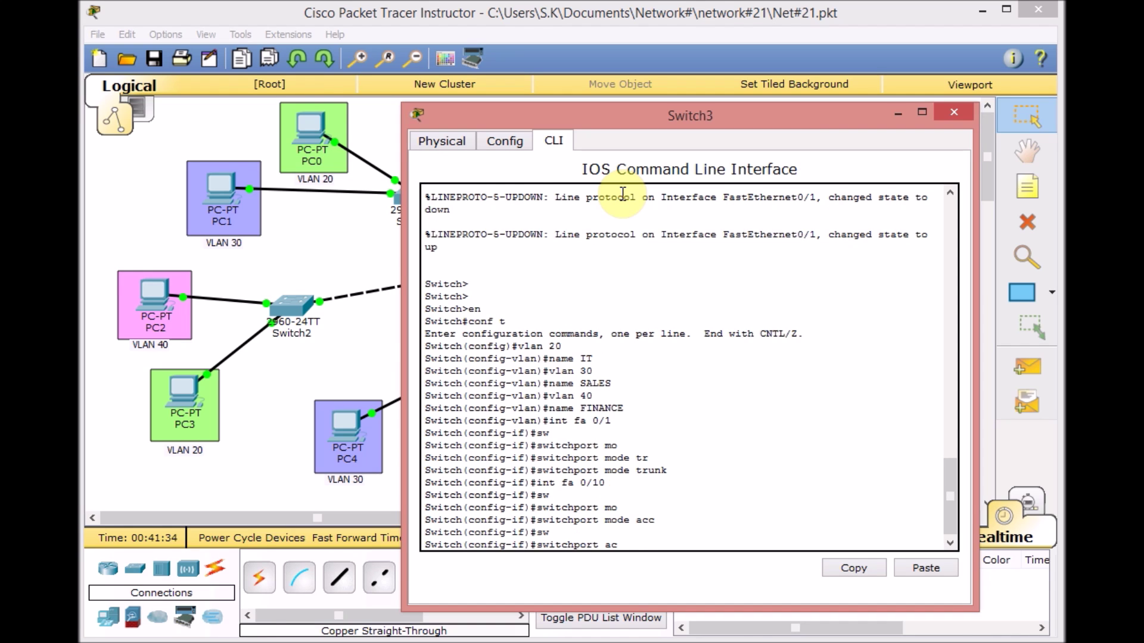
key(Tab)
text(vlan 20)
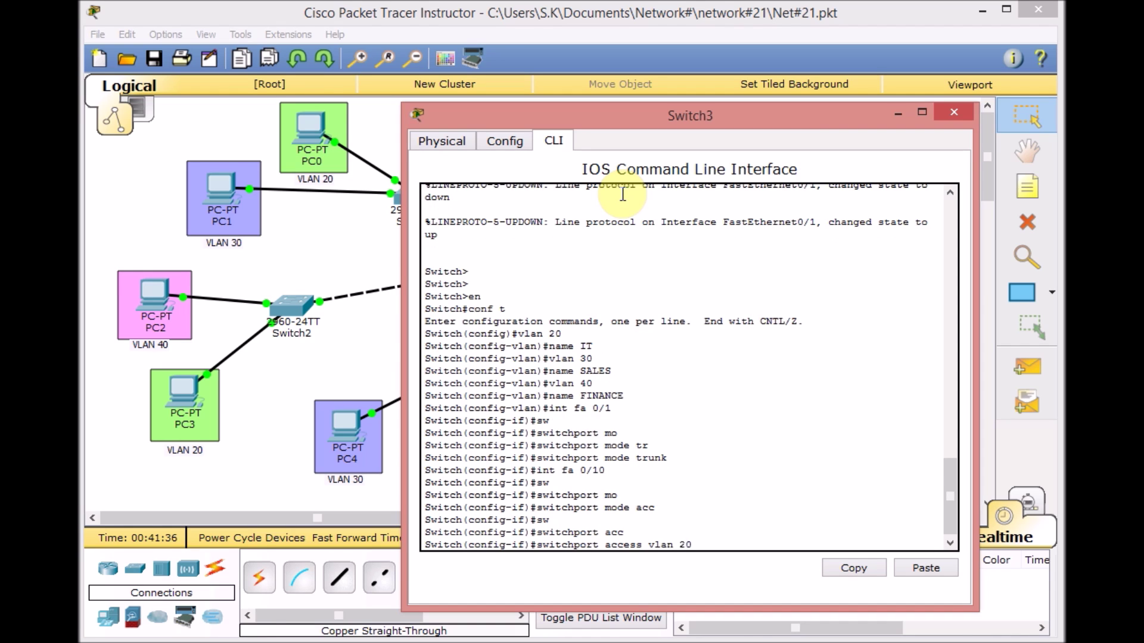
key(Return)
Set Fa0/15 as an access port in VLAN 30.
text(int fa 0/15)
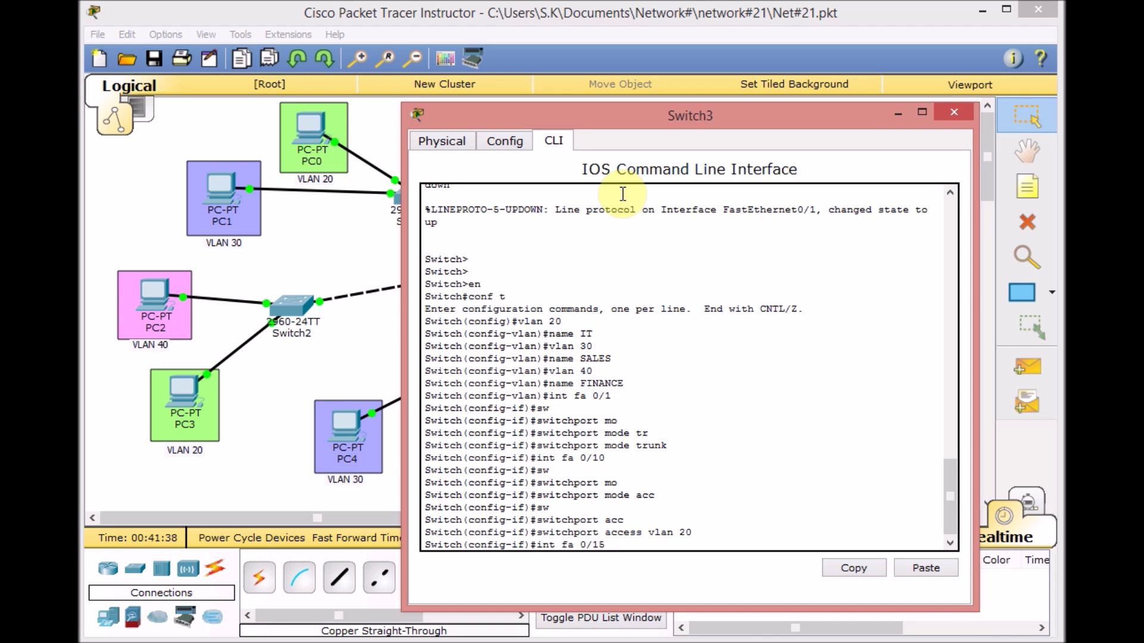
key(Return)
text(sw)
key(Tab)
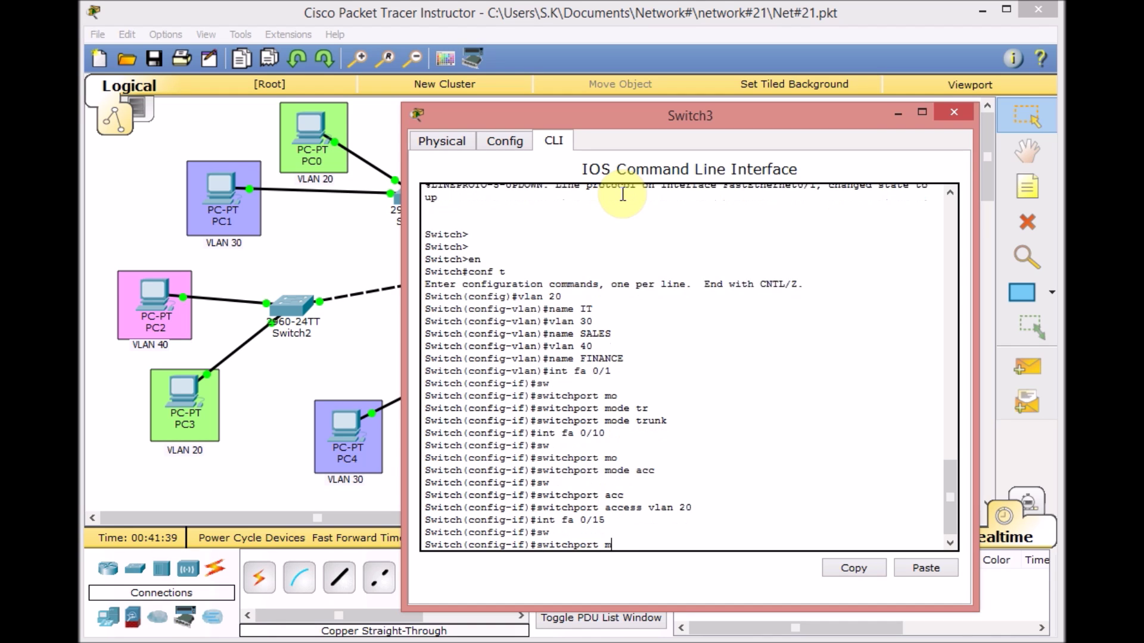
text(mo)
key(Tab)
text(acc)
key(Tab)
key(Return)
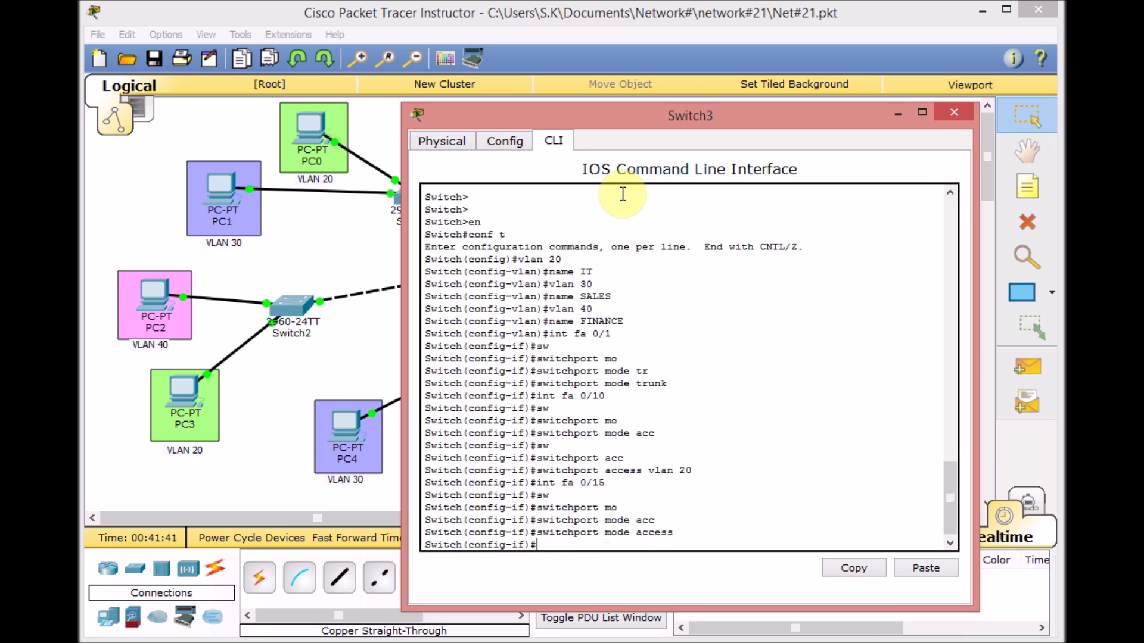
text(sw)
key(Tab)
text(acc)
key(Tab)
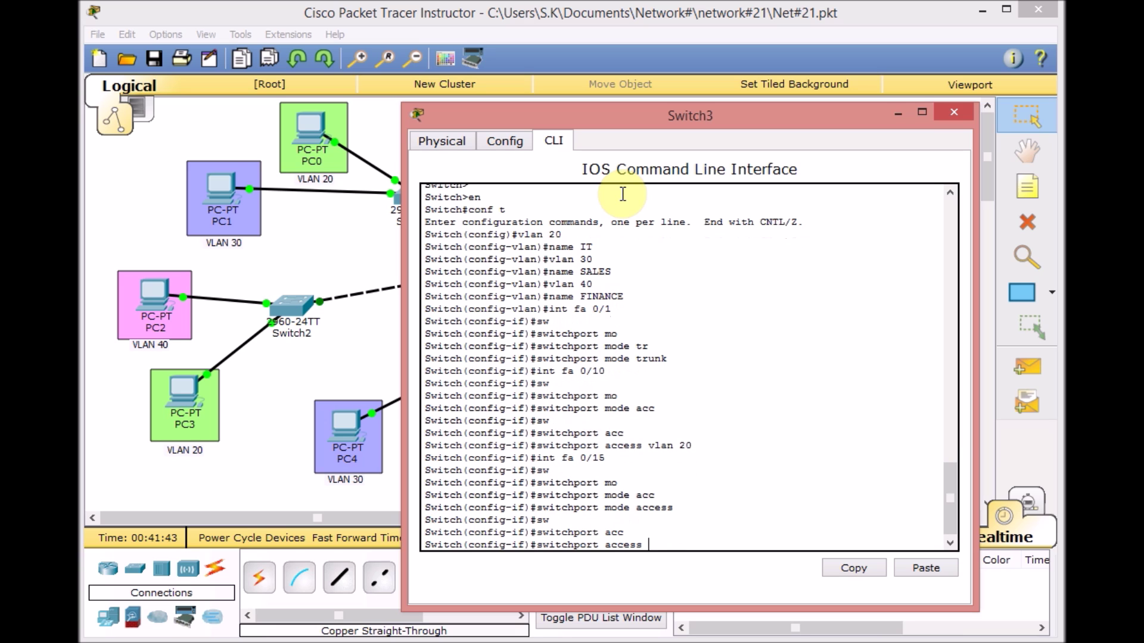
text(vl)
key(Tab)
text(15)
key(BackSpace)
key(BackSpace)
text(30)
key(Return)
Set Fa0/20 as an access port in VLAN 40.
text(in)
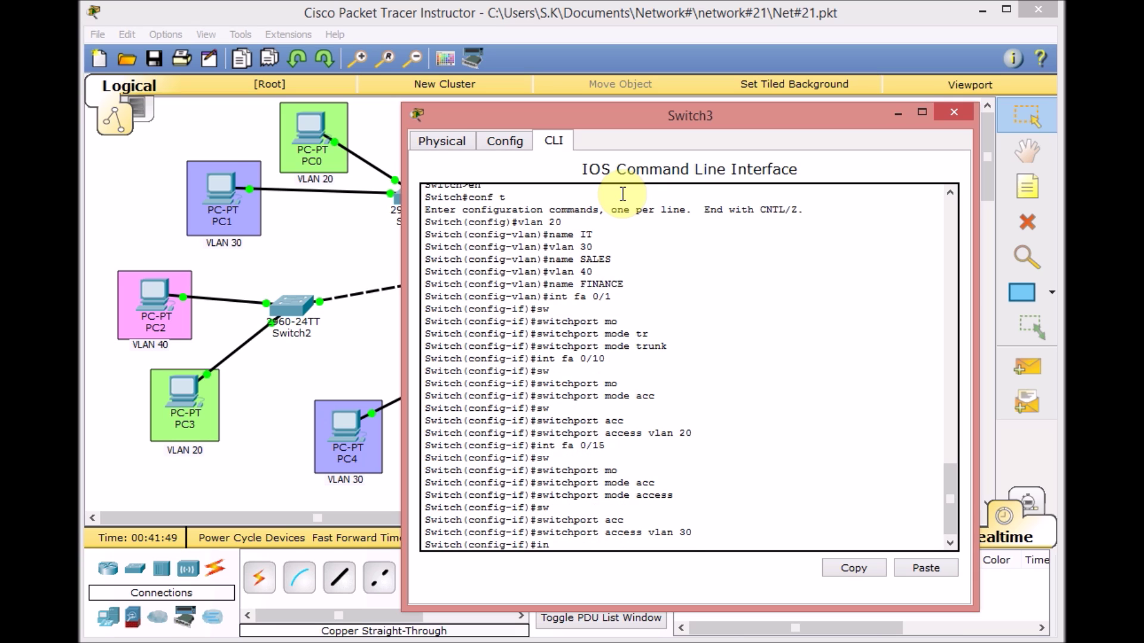
text(t fa 0/20)
key(Return)
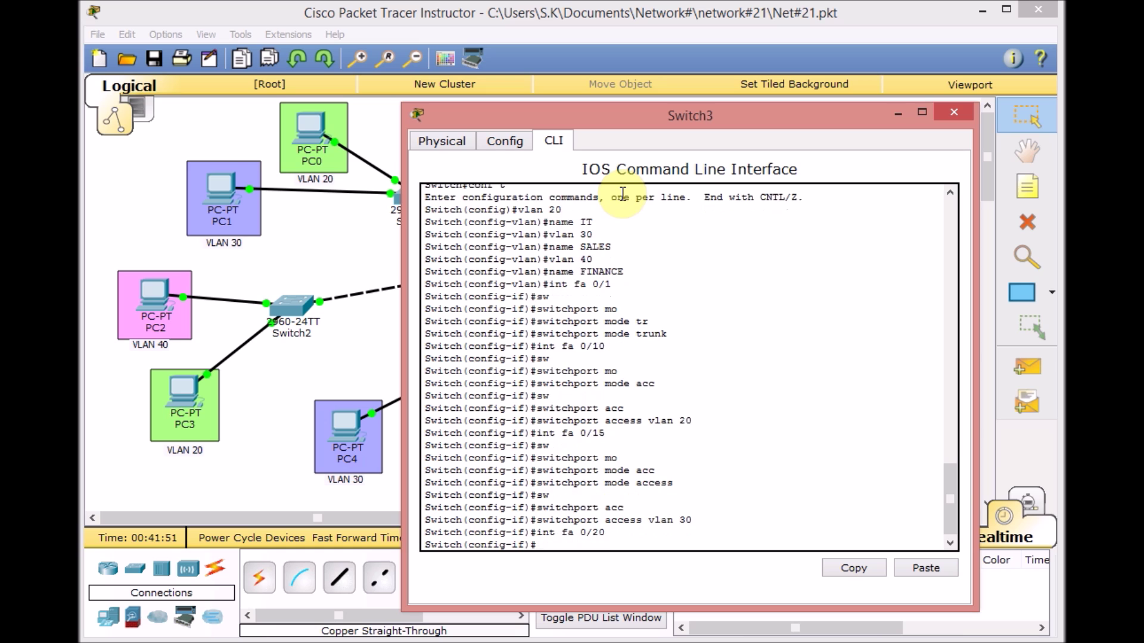
text(sw)
key(Tab)
text(mo)
key(Tab)
text(acc)
key(Tab)
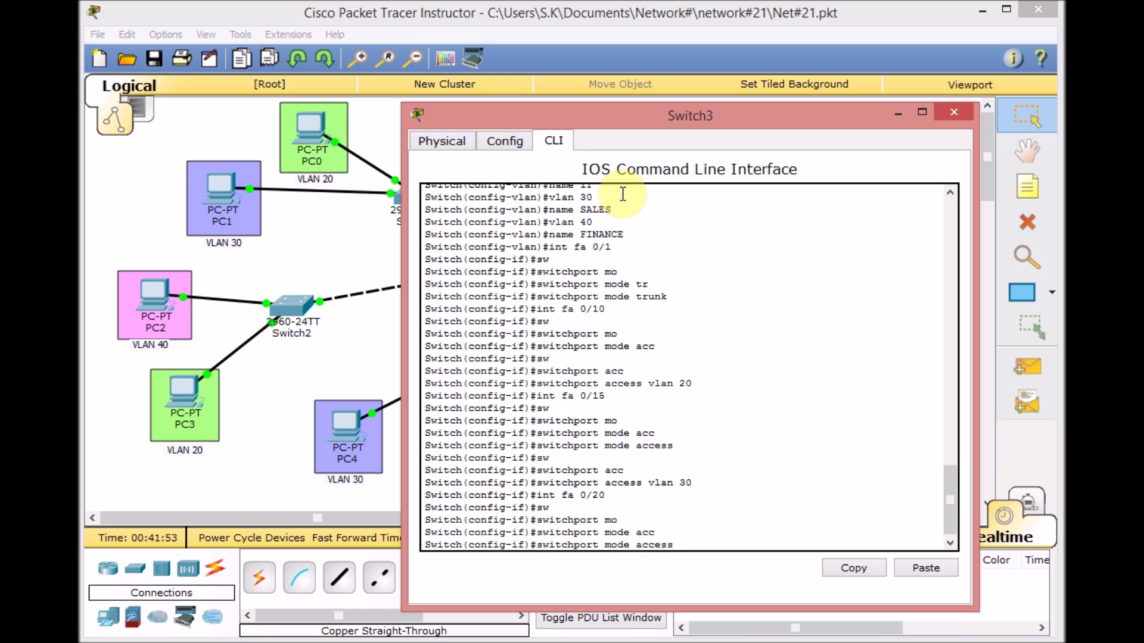
key(Return)
text(sw)
key(Tab)
text(acc)
key(Tab)
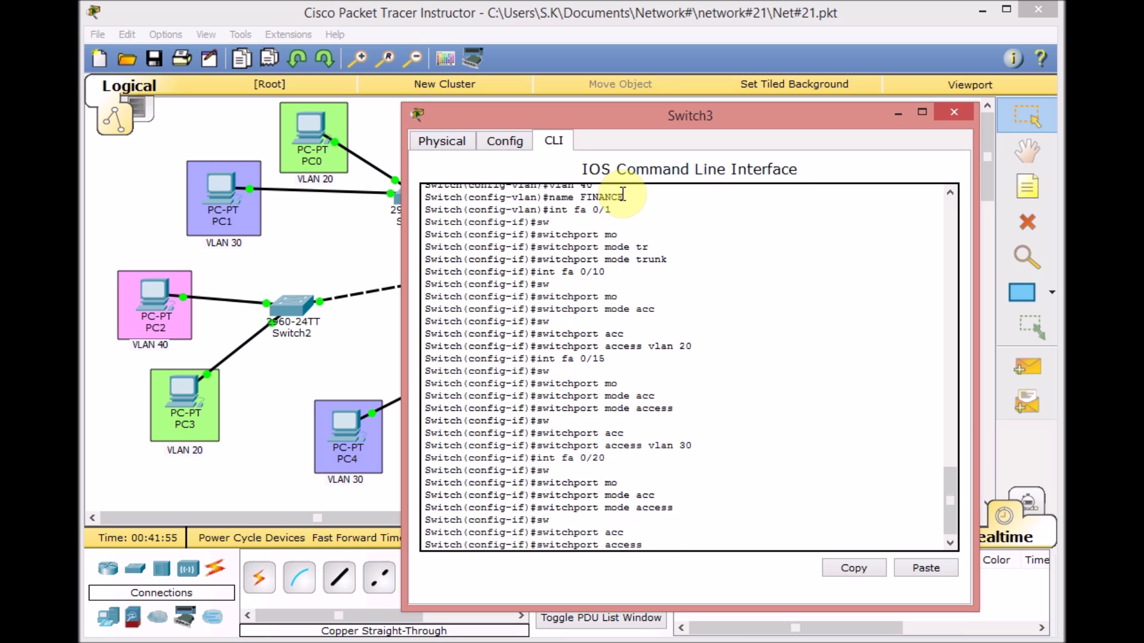
text(vl)
key(Tab)
text(40)
key(Return)
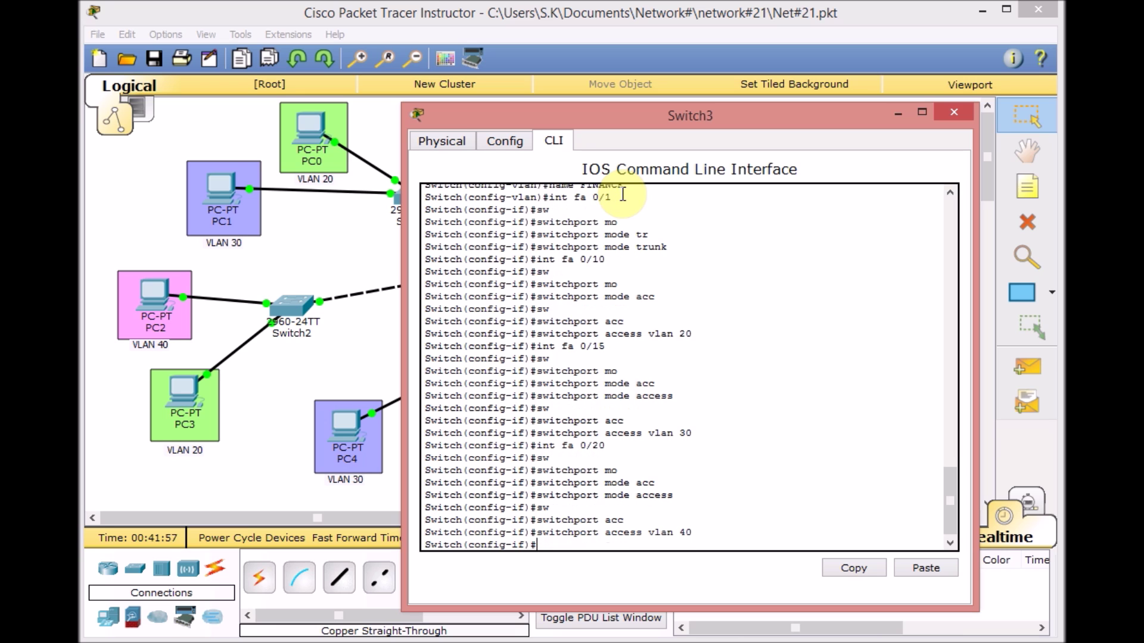
Leave configuration mode, verify port membership with sh vlan, and return to the topology.
key(ctrl+z)
key(Return)
key(Return)
text(sh vlan)
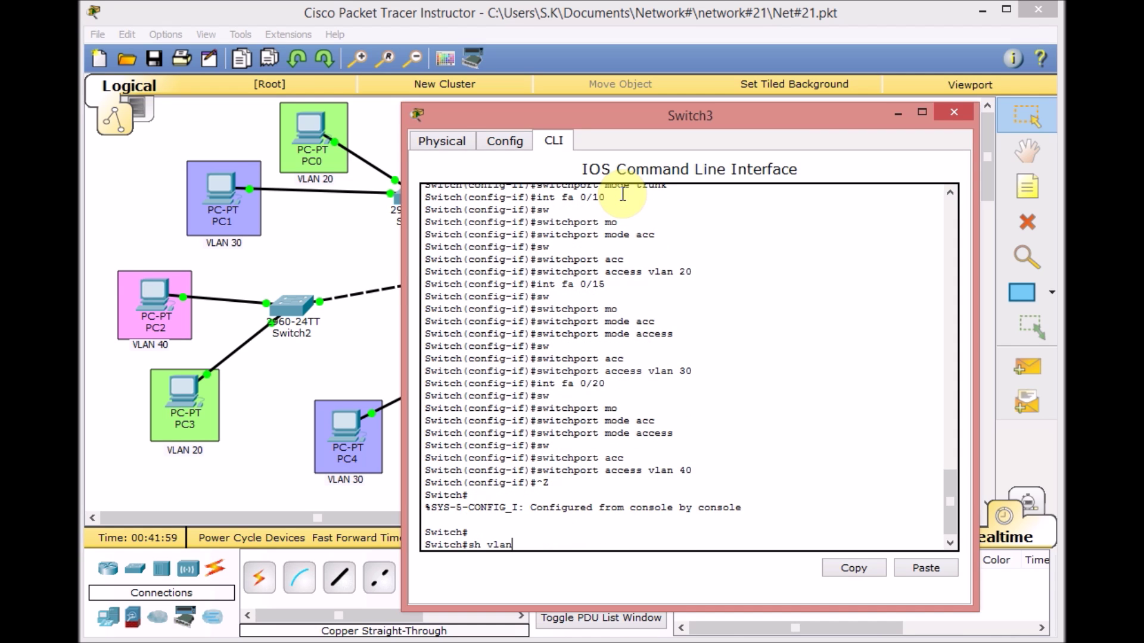
key(Return)
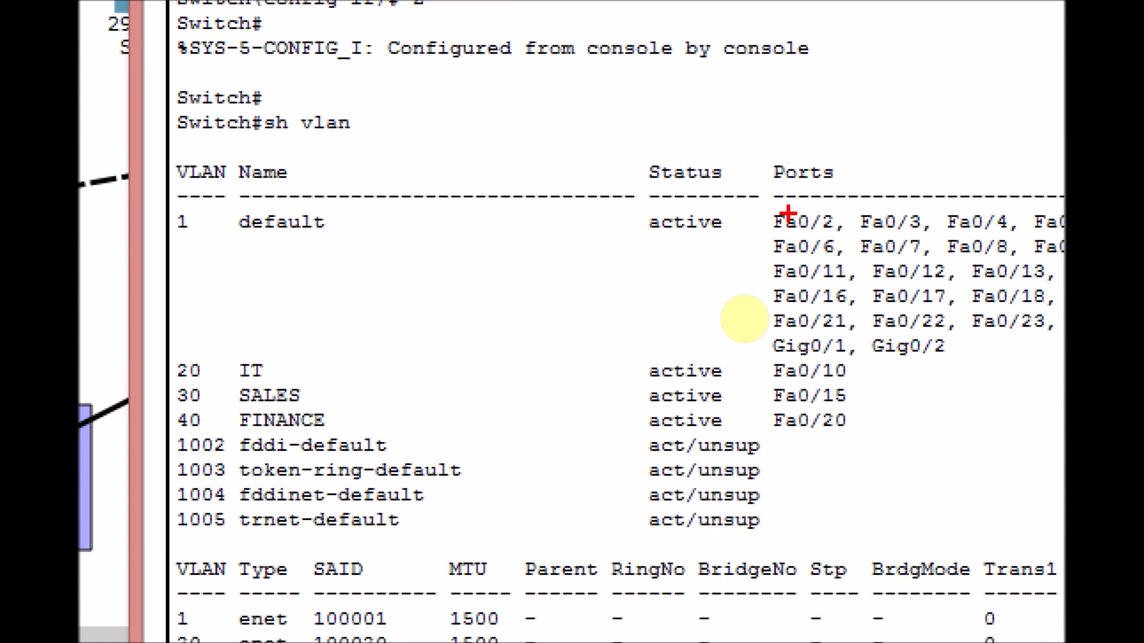
mouse_move(174, 381)
mouse_down()
mouse_move(200, 386)
mouse_move(212, 430)
mouse_up()
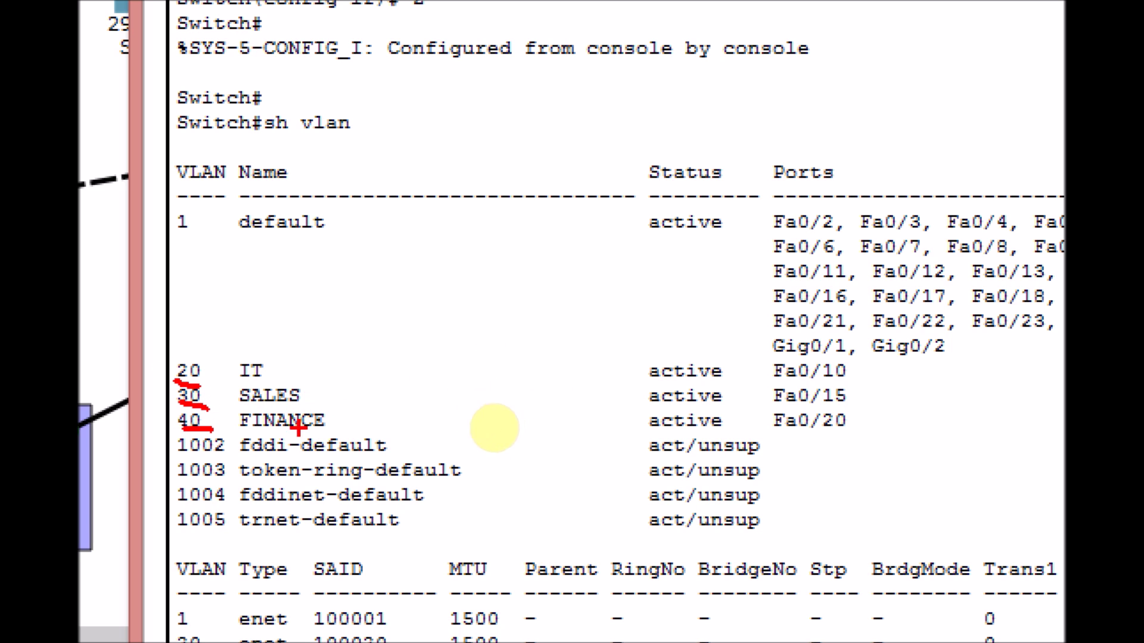
drag(851, 374, 872, 359)
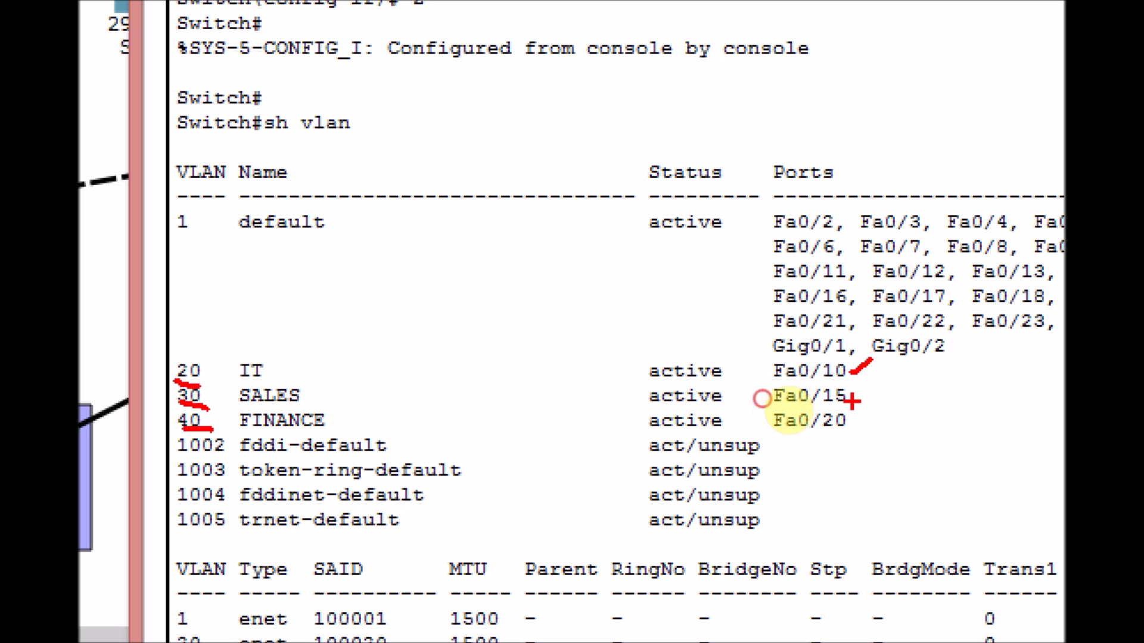
mouse_move(852, 402)
mouse_down()
mouse_move(880, 393)
mouse_move(885, 413)
mouse_up()
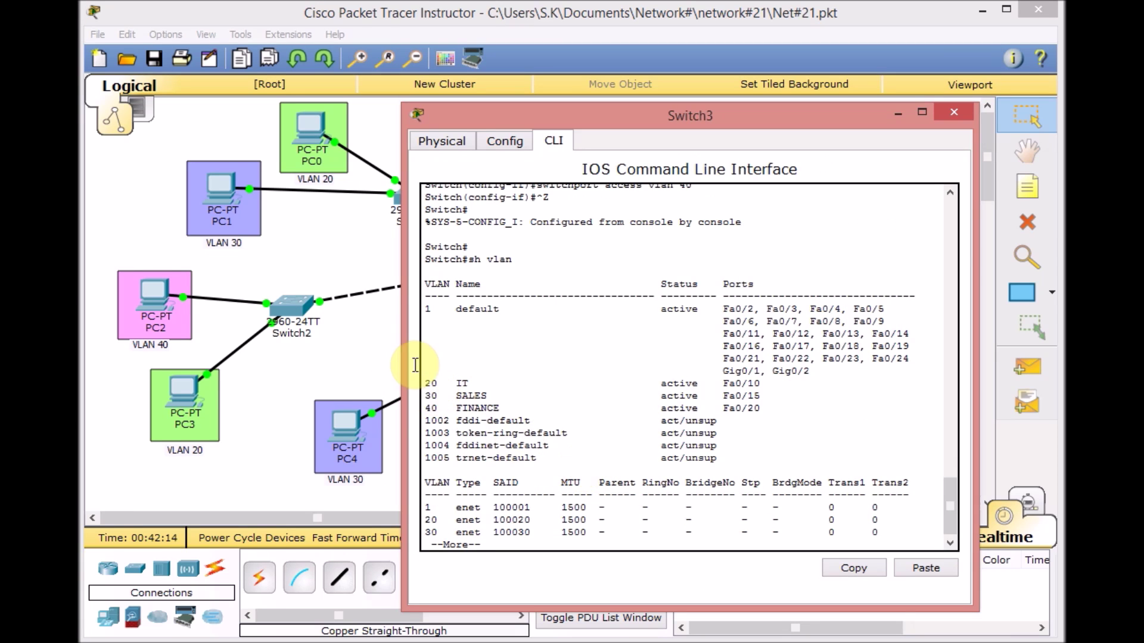
click(158, 197)
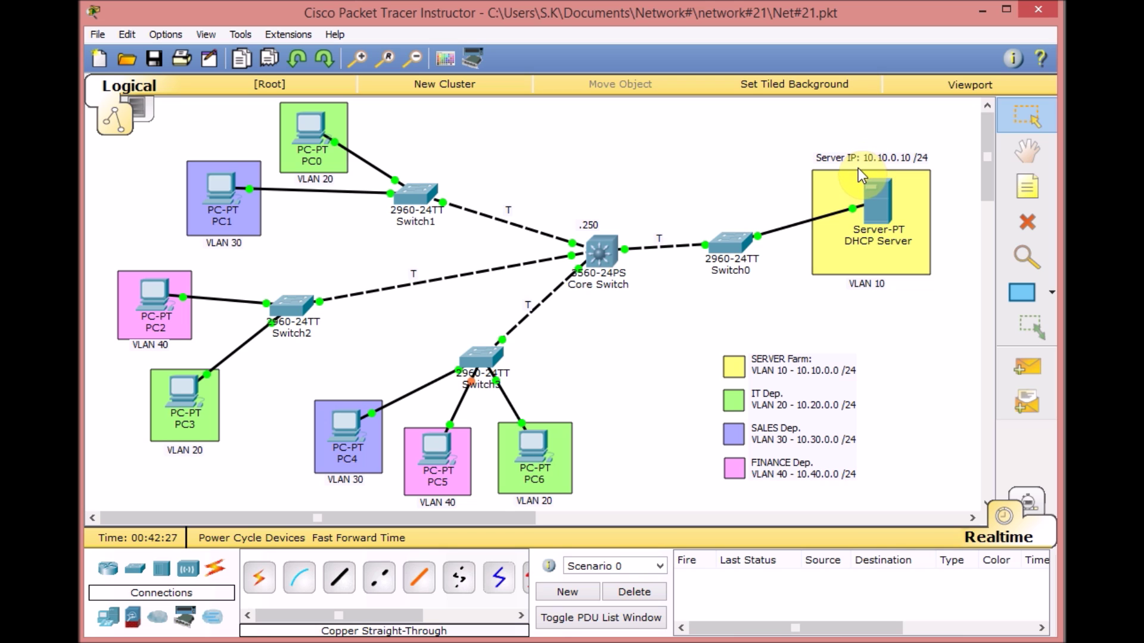
Give the DHCP Server static IP 10.10.0.10, mask 255.255.255.0, gateway 10.10.0.250, DNS 8.8.8.8.
click(874, 206)
click(624, 142)
click(471, 213)
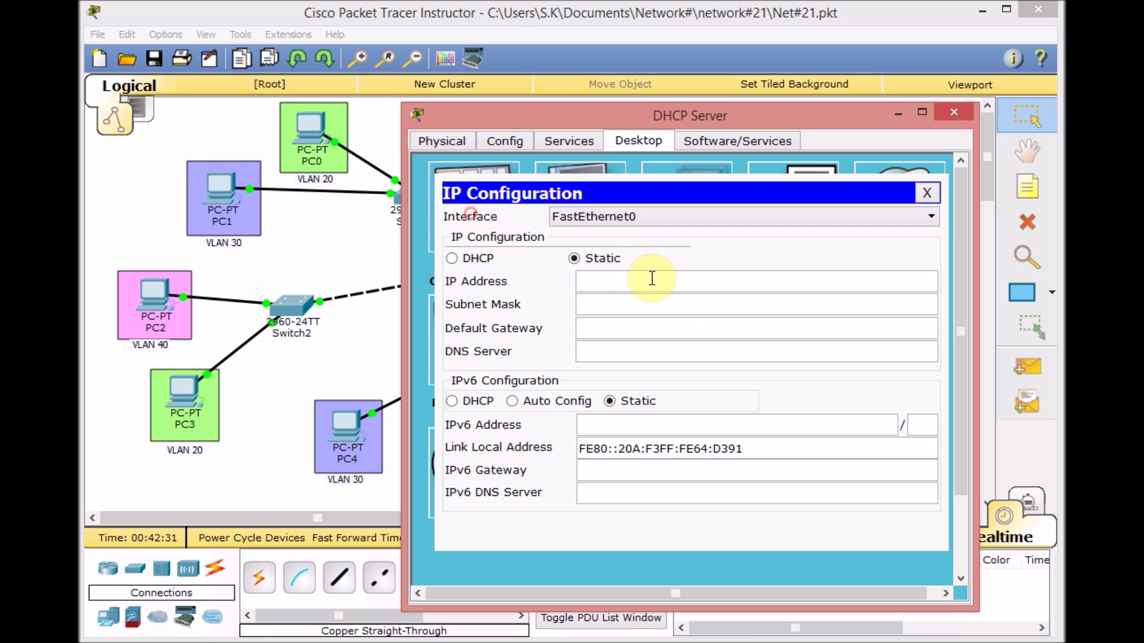
click(649, 278)
text(10.10.0.10)
key(Tab)
text(255.255.255.0)
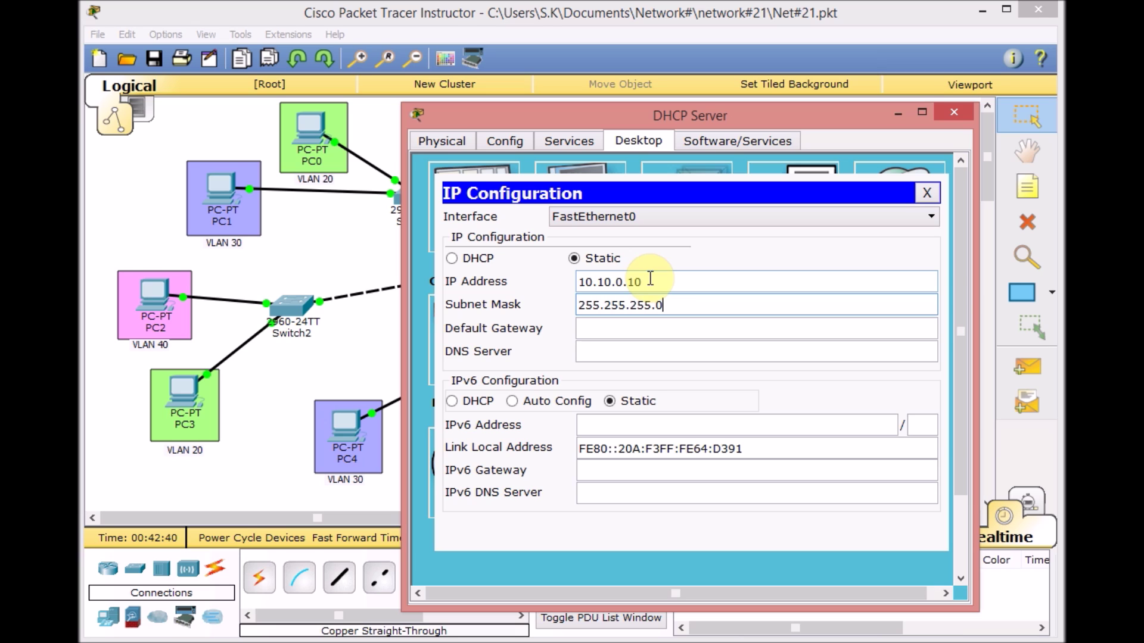
key(Tab)
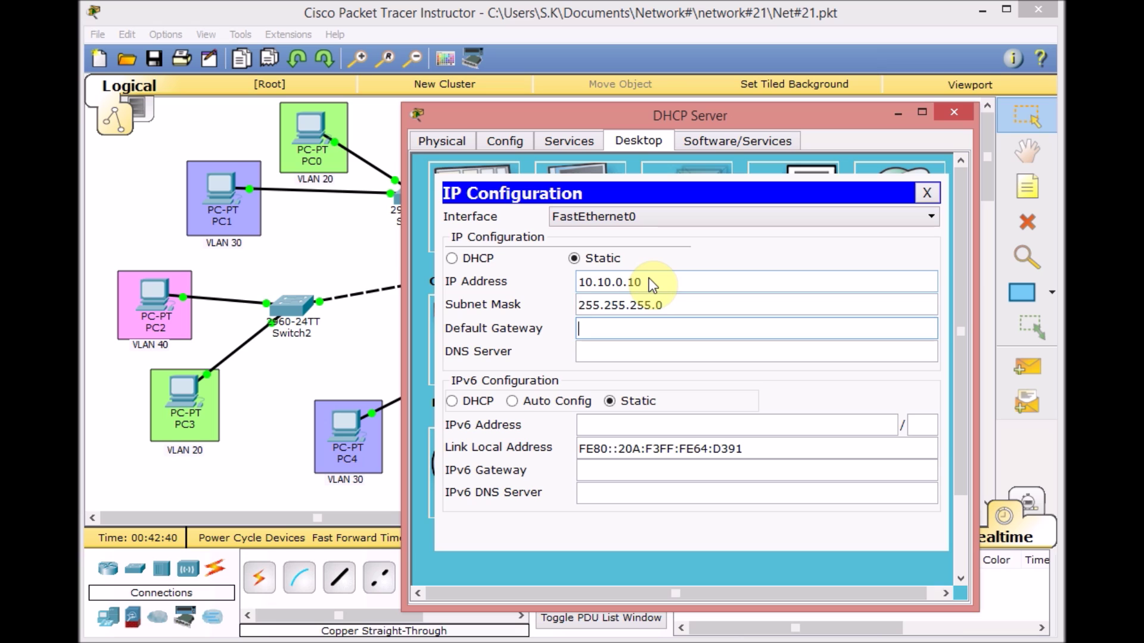
text(10.10.0.250)
key(Tab)
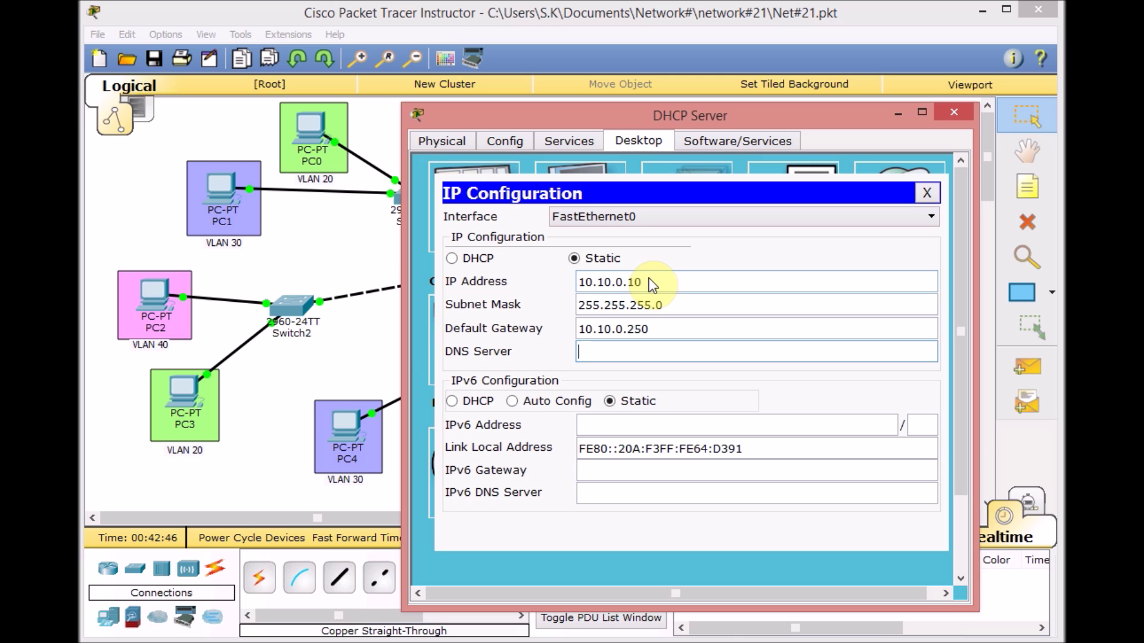
text(8.8.8.8)
Run ipconfig in the server's Command Prompt to confirm its 10.10.0.10 addressing.
click(918, 199)
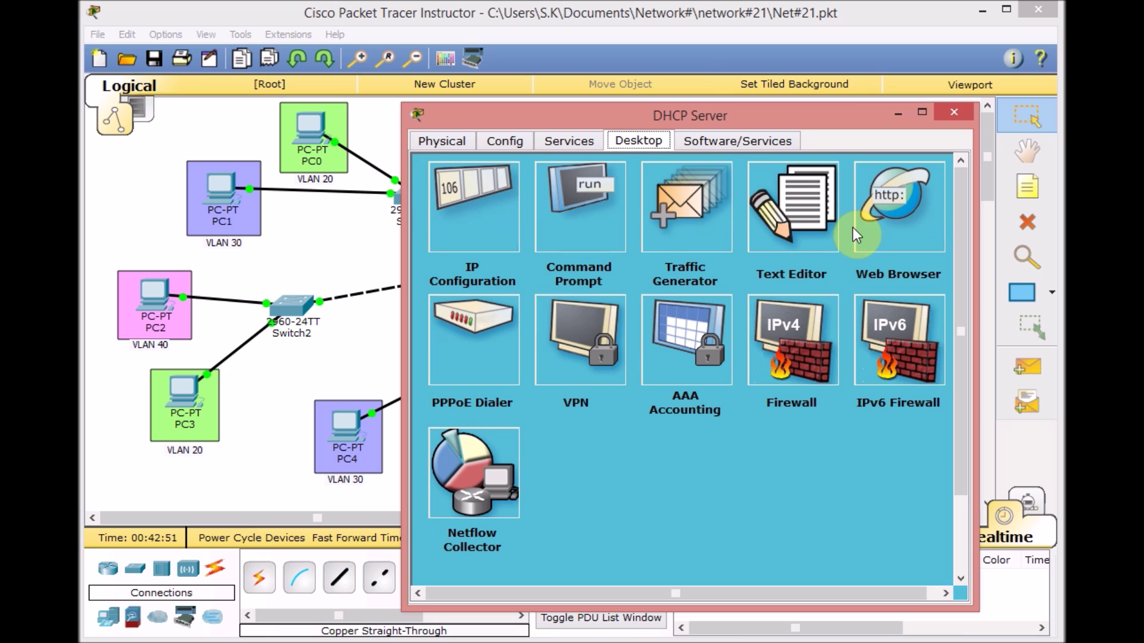
click(586, 242)
text(ipconfig)
key(Return)
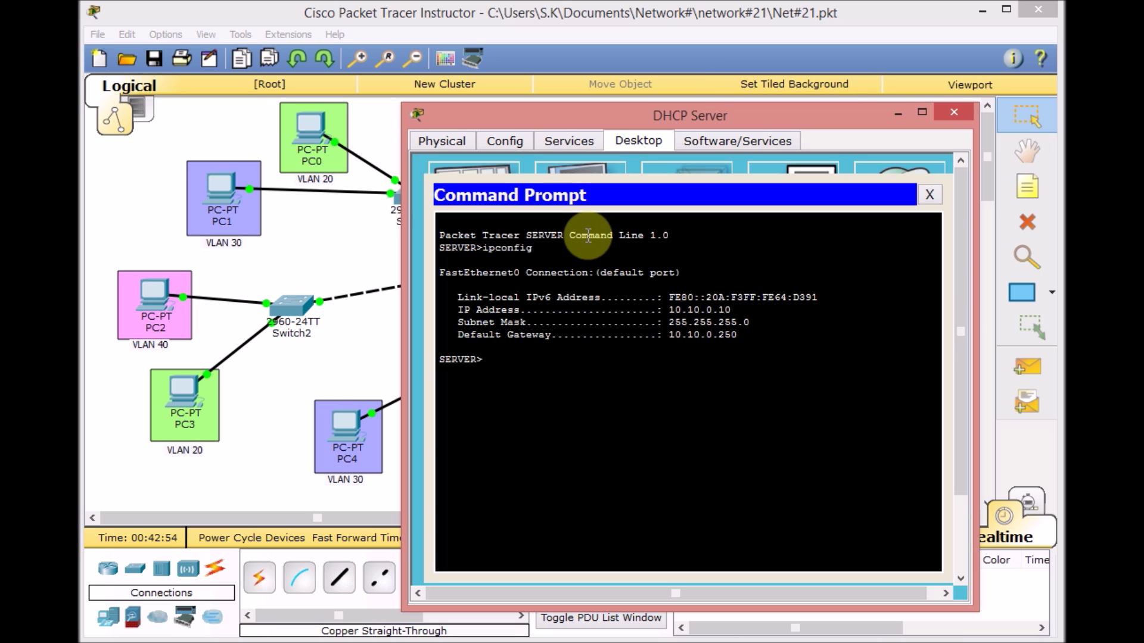
Ping the gateway 10.10.0.250 from the server.
text(ping 10.10.0.250)
key(Return)
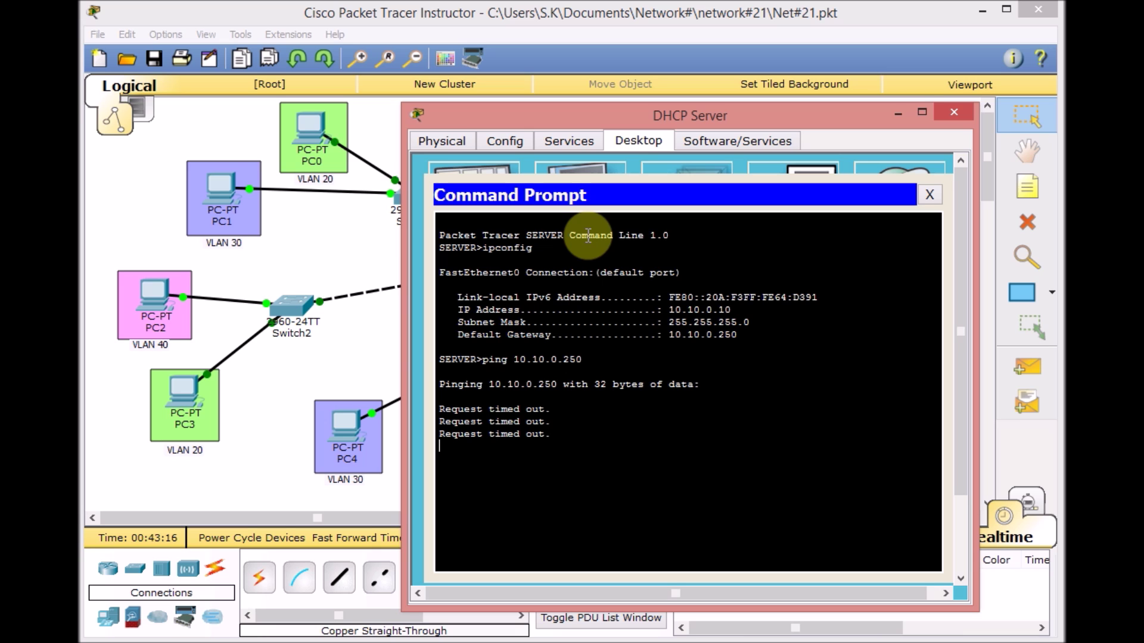
Check the Core Switch and Switch0 CLIs, reviewing Switch0's VLAN 10 SERVER listing.
click(353, 240)
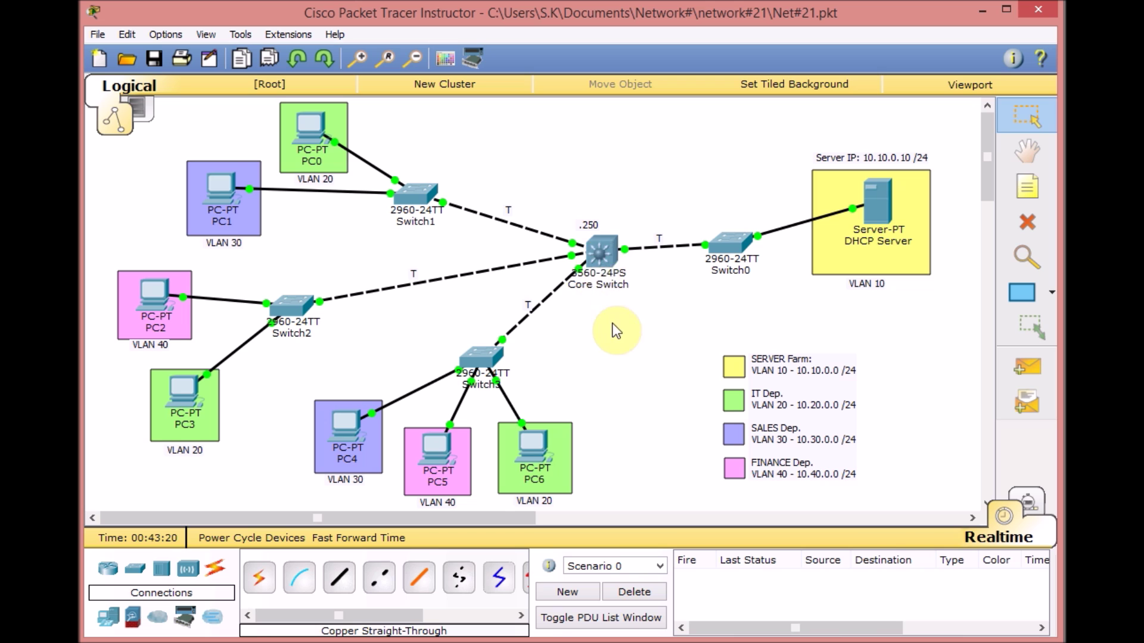
click(601, 255)
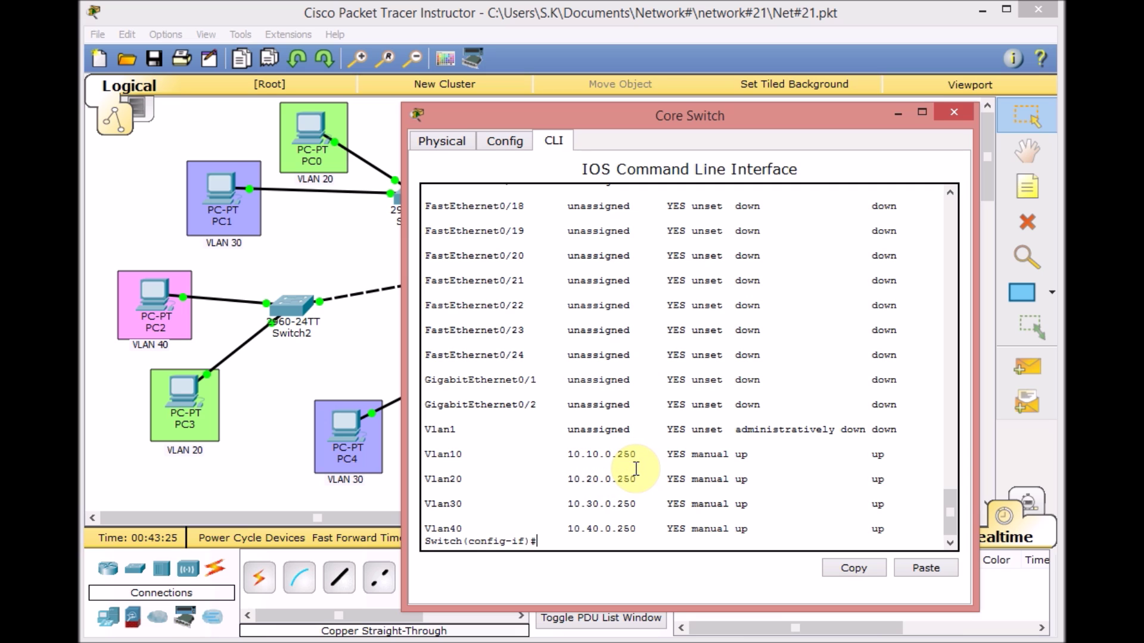
click(344, 265)
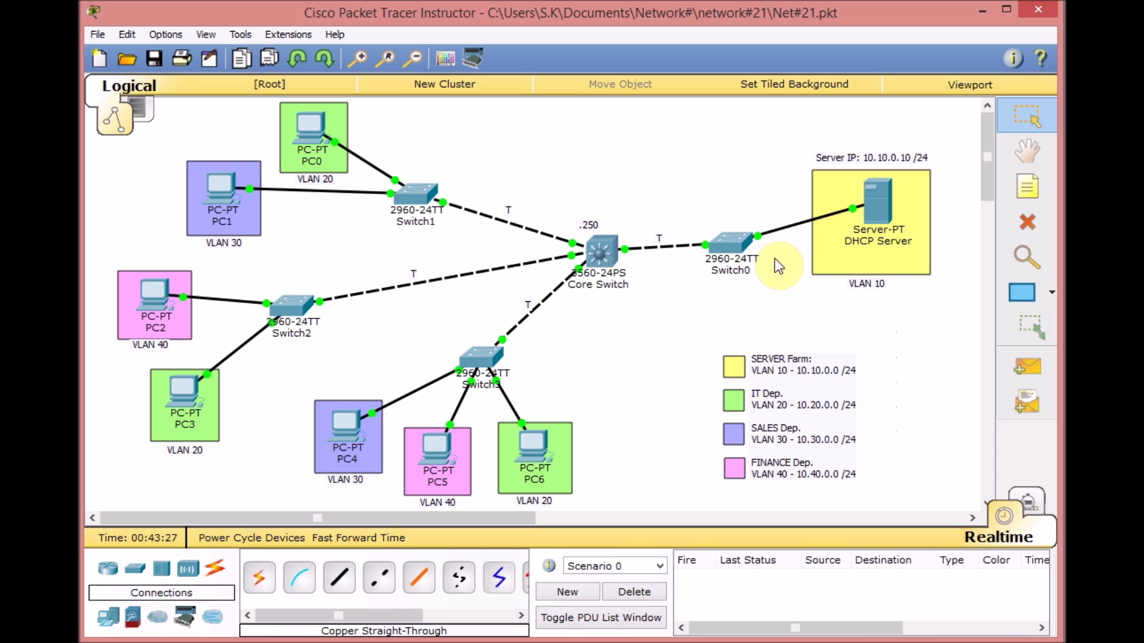
click(722, 258)
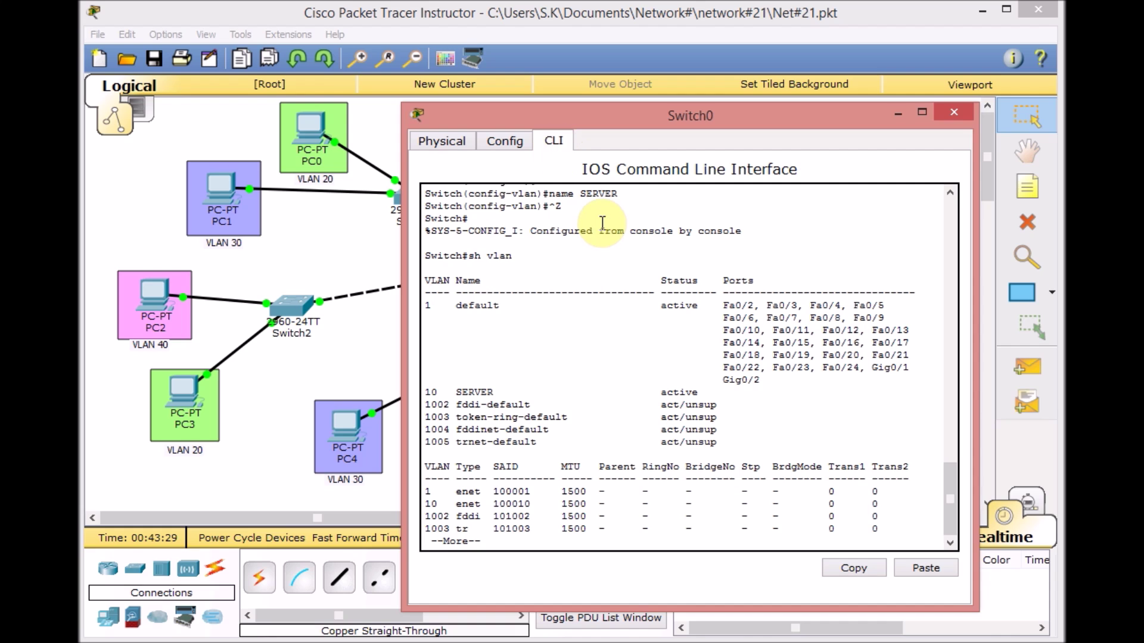
drag(443, 392, 455, 392)
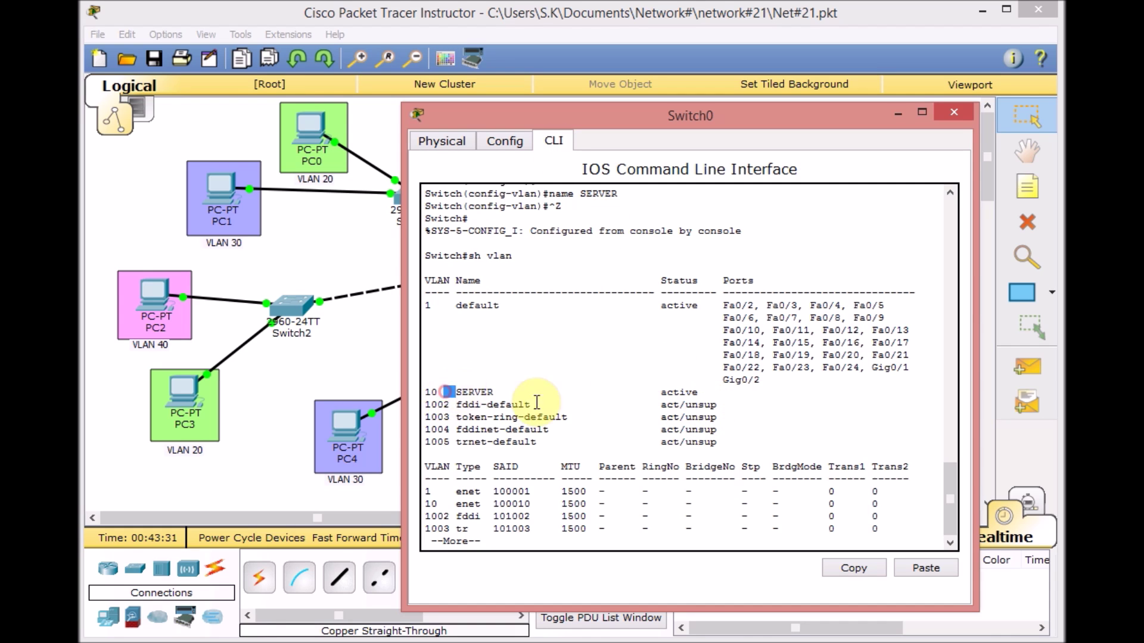
drag(536, 402, 713, 418)
click(733, 404)
key(q)
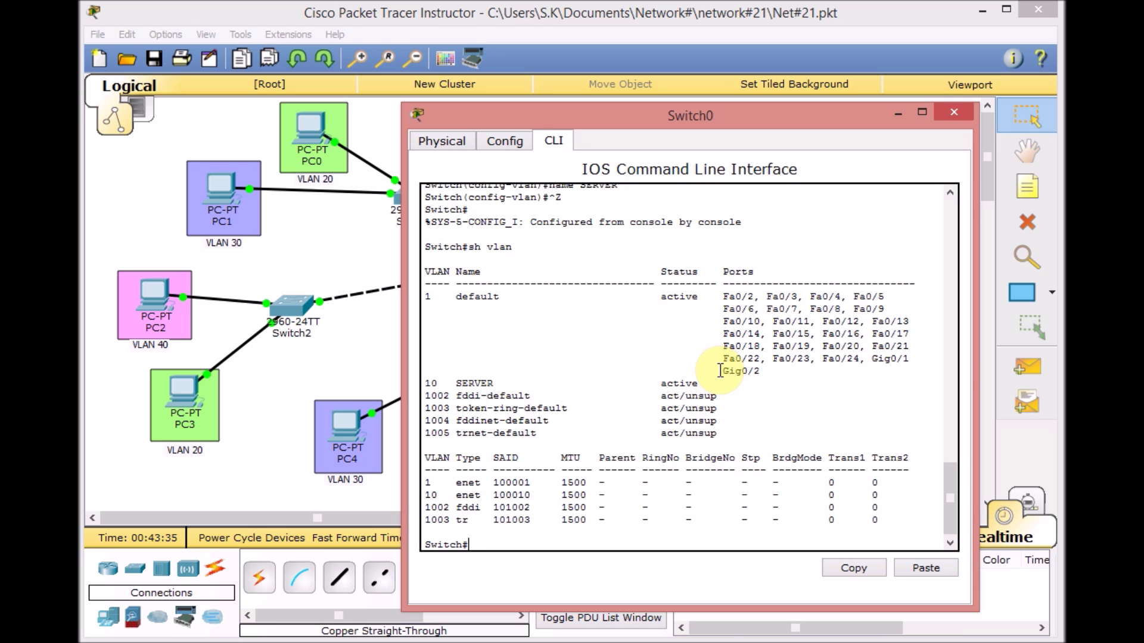
Enter configuration mode and make Switch0's Fa0/10 an access port.
text(int fa)
key(BackSpace)
key(BackSpace)
key(BackSpace)
key(BackSpace)
key(BackSpace)
key(BackSpace)
text(conf t)
key(Return)
text(in)
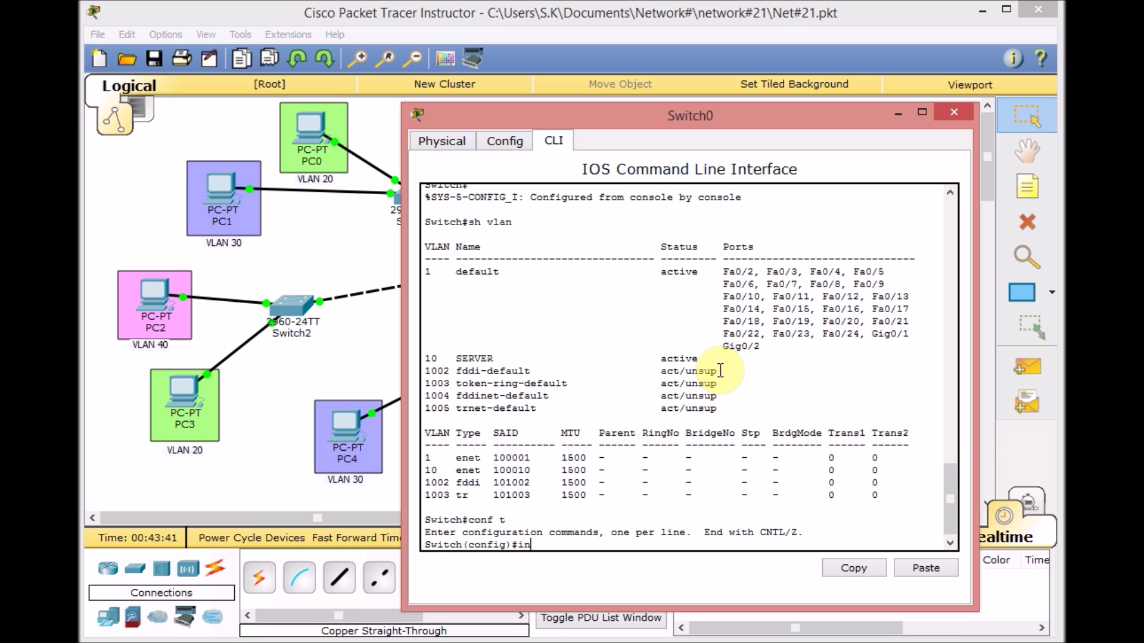
text(t fa 0/10)
key(Return)
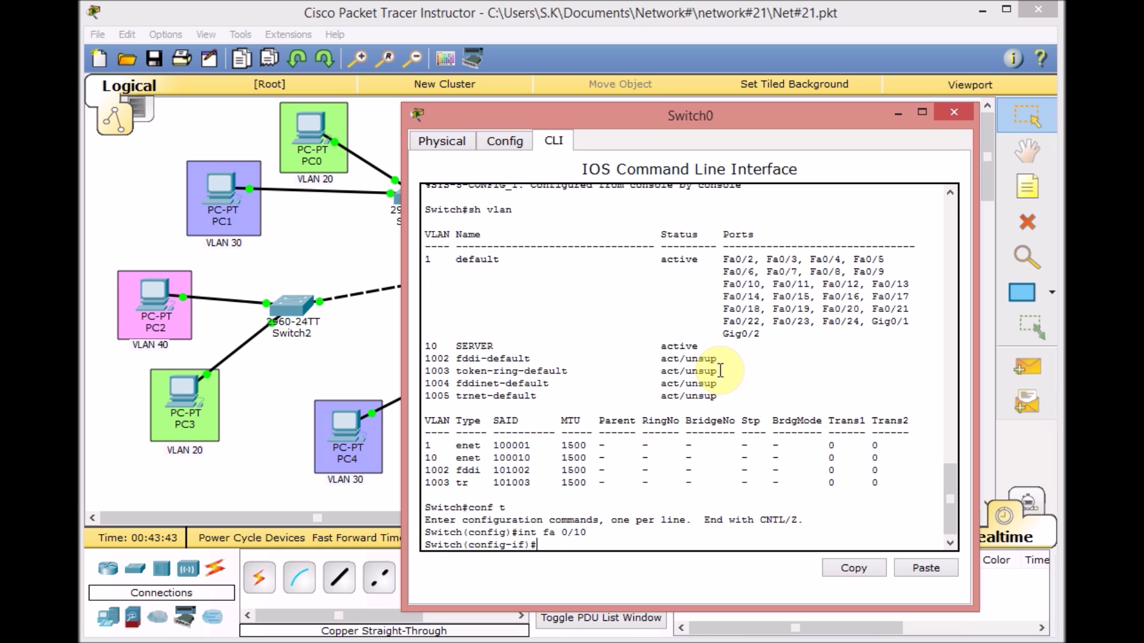
text(sw)
key(Tab)
text(mo)
key(Tab)
text(acc)
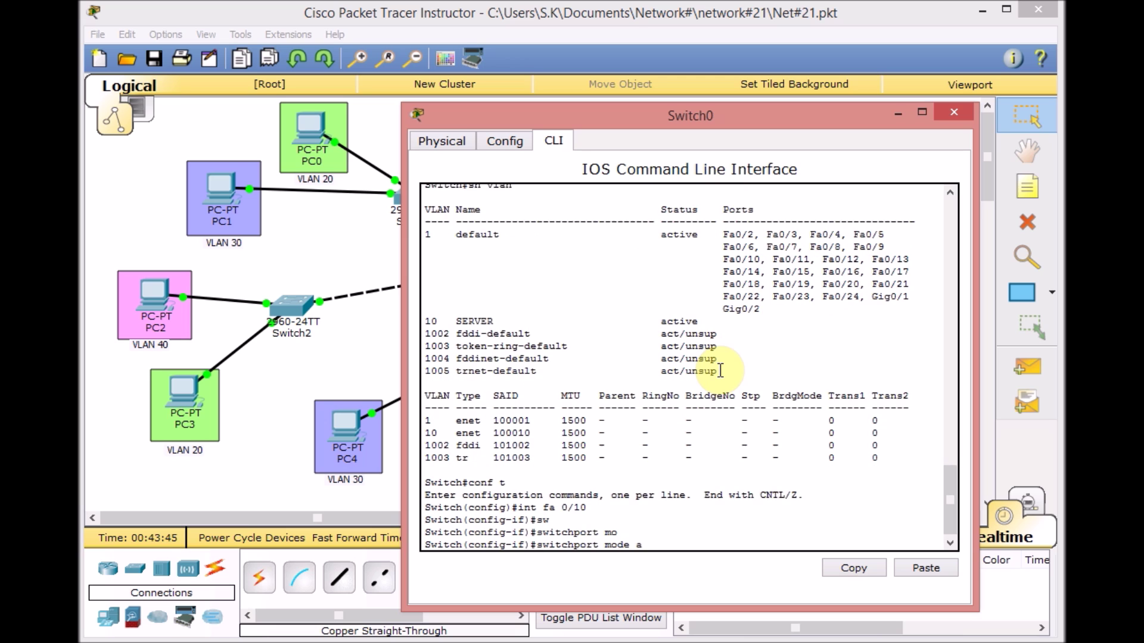
key(Tab)
key(Return)
Assign Fa0/10 to VLAN 10, verify with do sh vlan, and return to the topology.
text(sw)
key(Tab)
text(a)
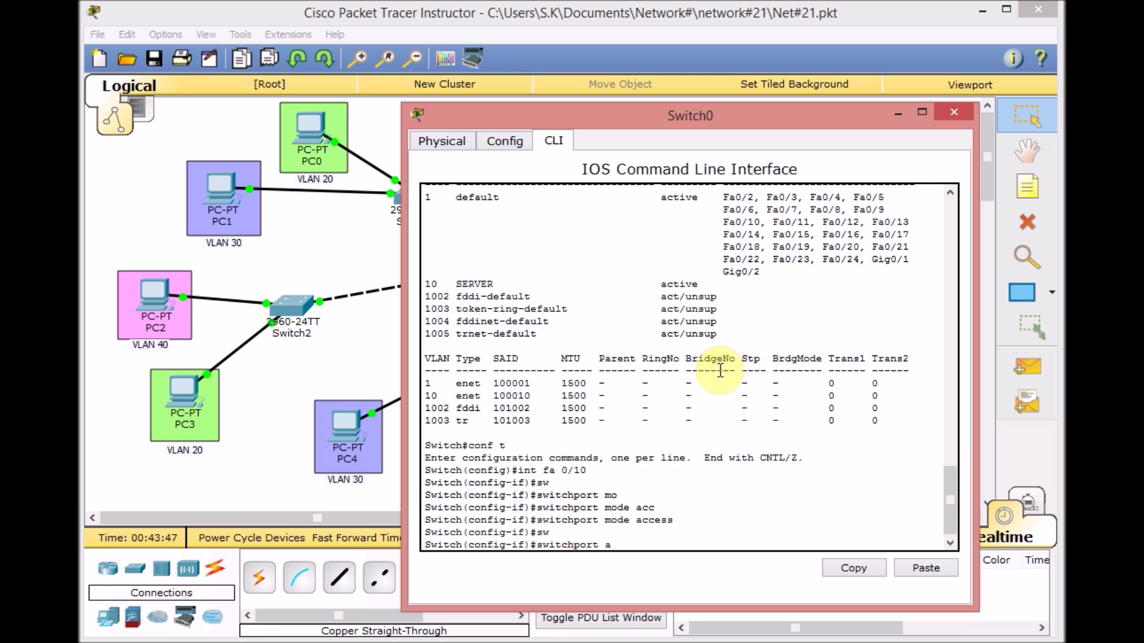
text(cc)
key(Tab)
text(vlan 10)
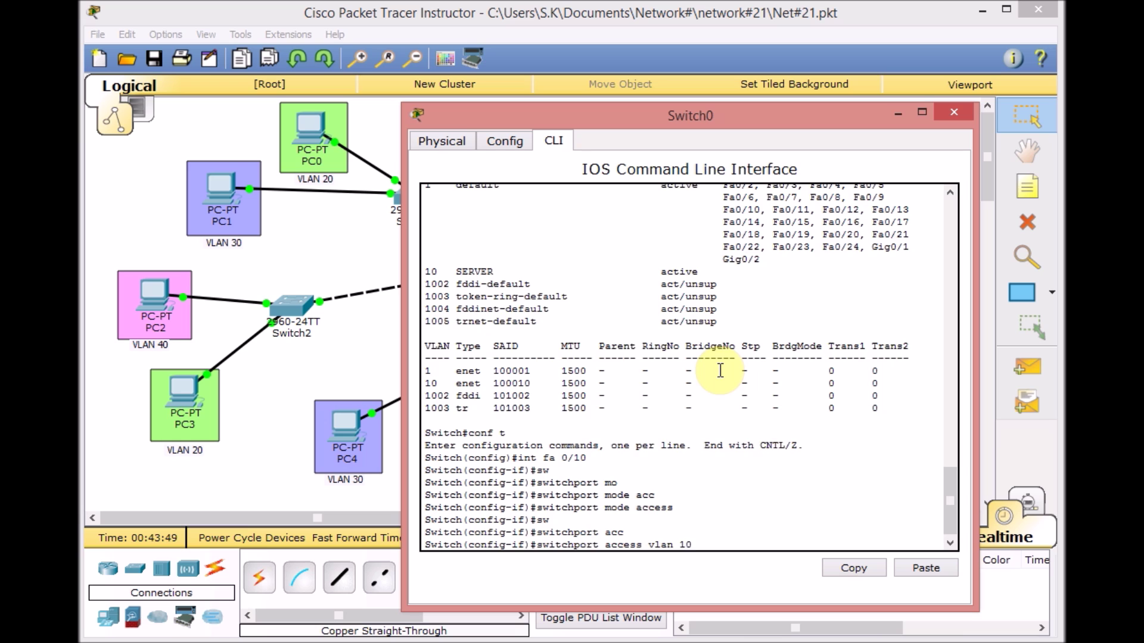
key(Return)
text(do sh vl)
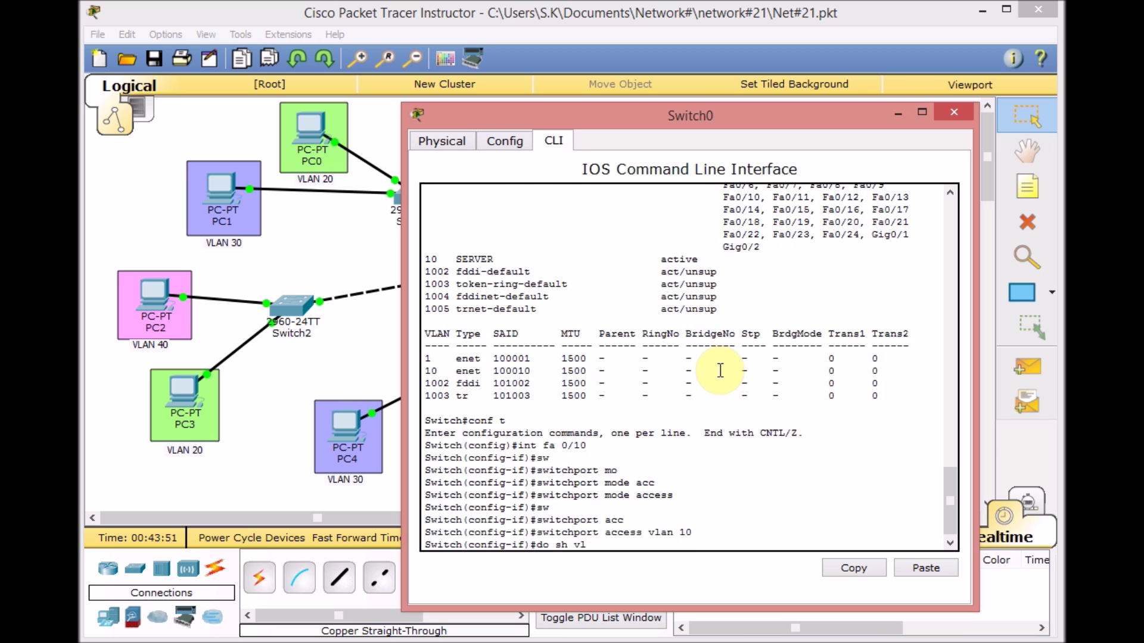
text(an)
key(Return)
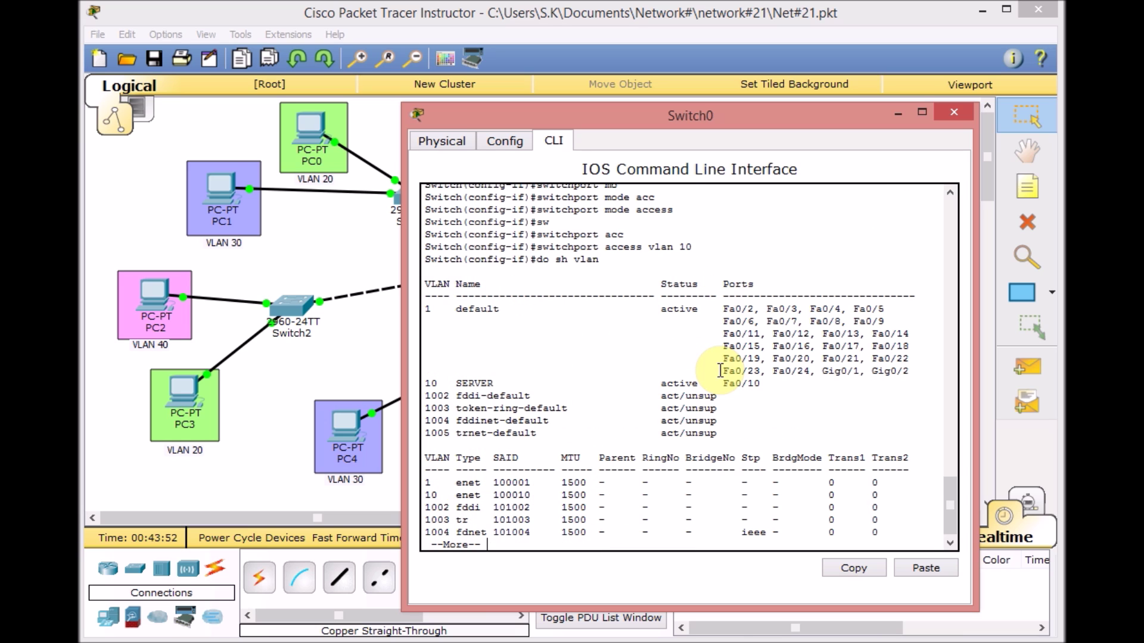
click(334, 345)
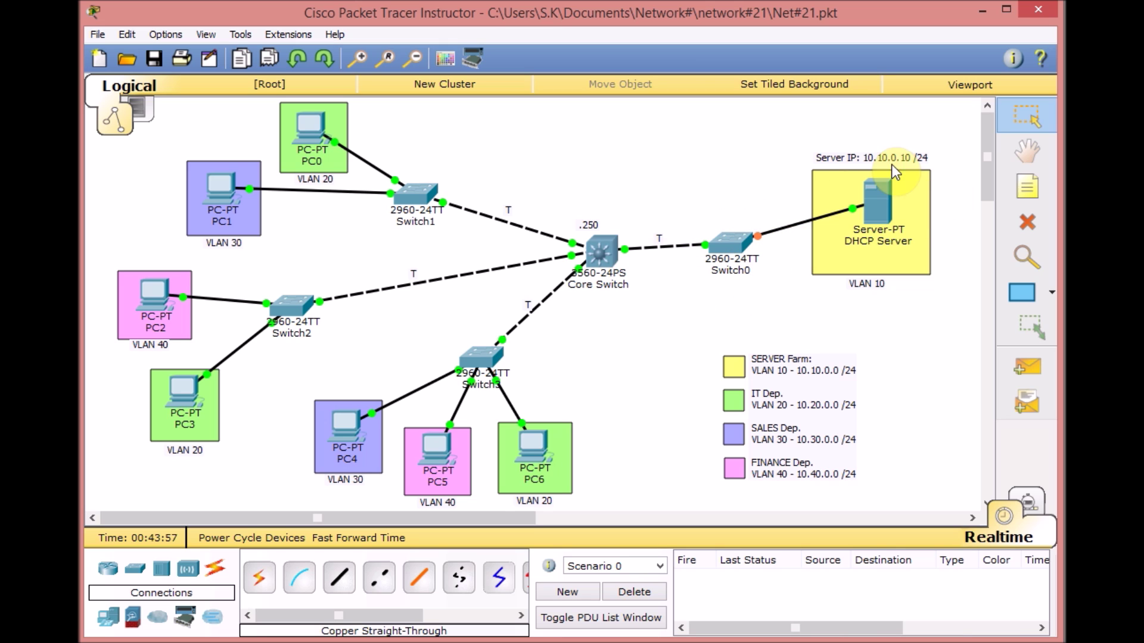
Rerun the DHCP Server's ping to gateway 10.10.0.250 until replies come back.
click(881, 205)
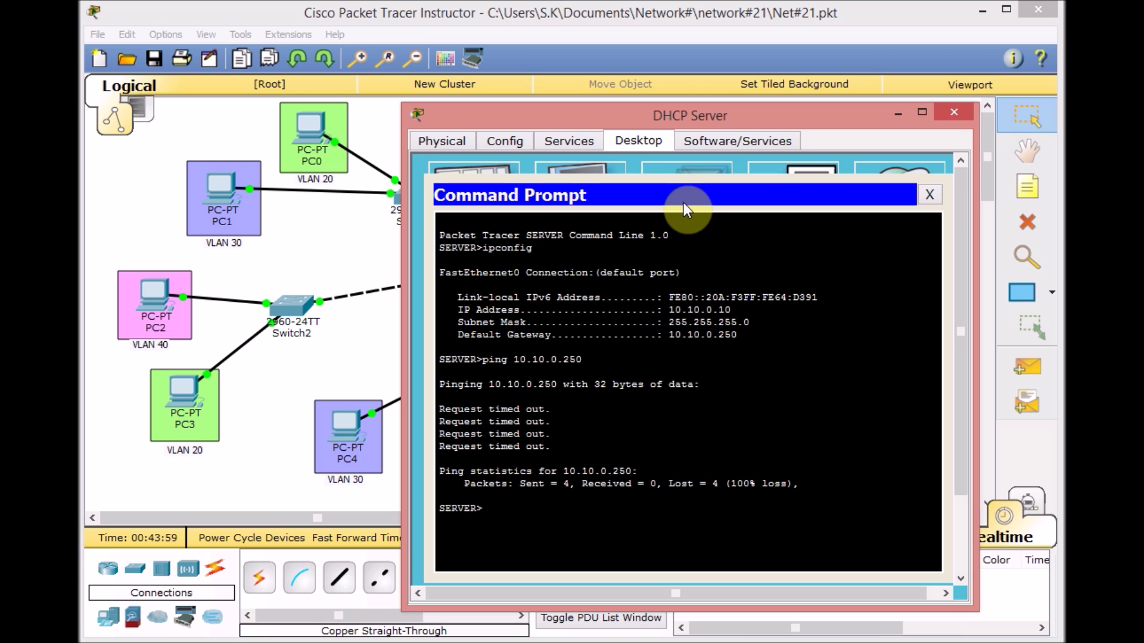
key(Up)
key(Return)
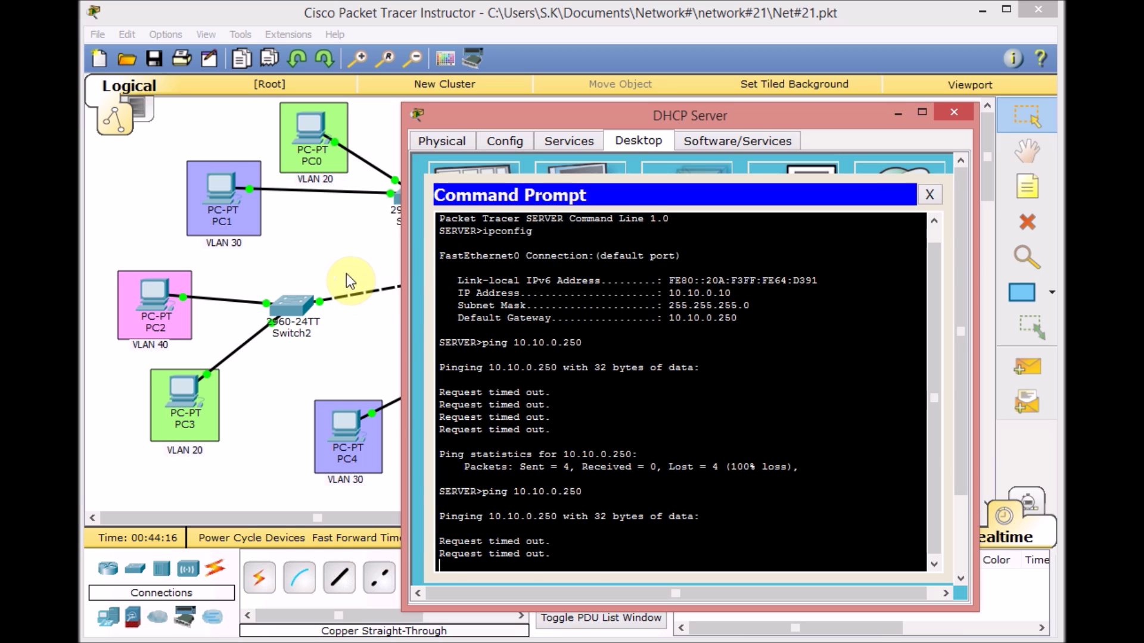
click(359, 251)
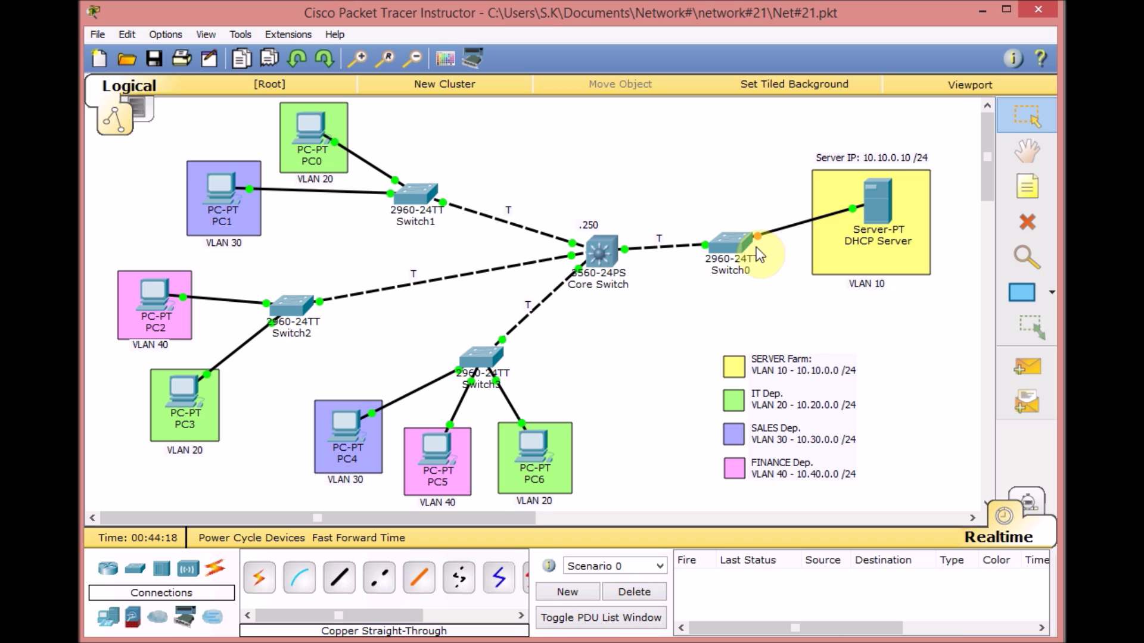
click(872, 203)
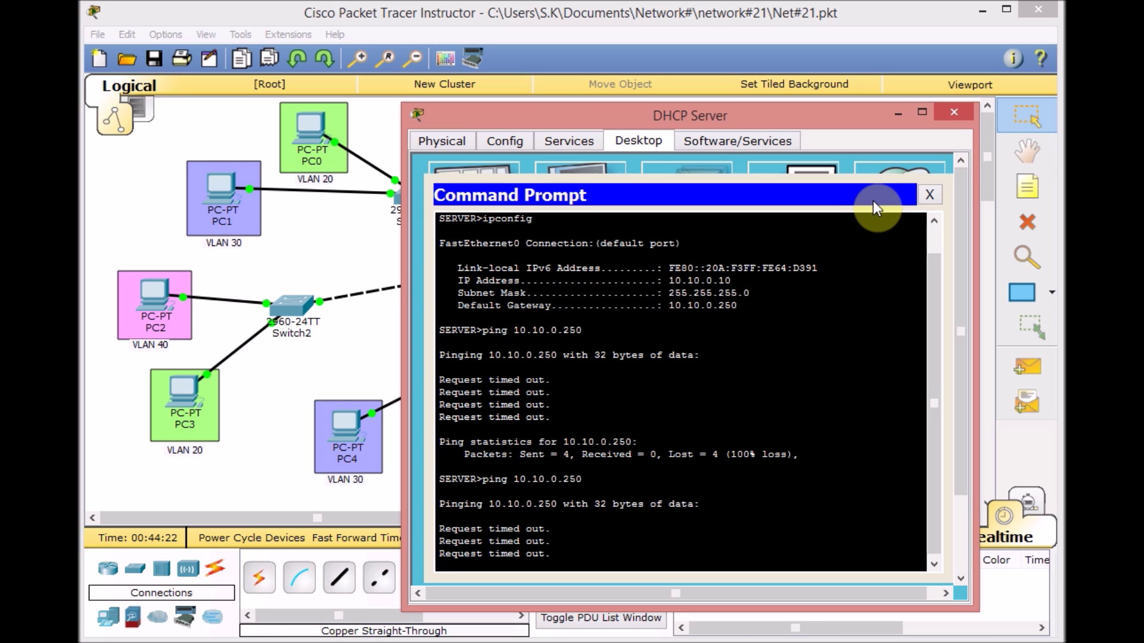
key(Return)
key(Up)
key(Return)
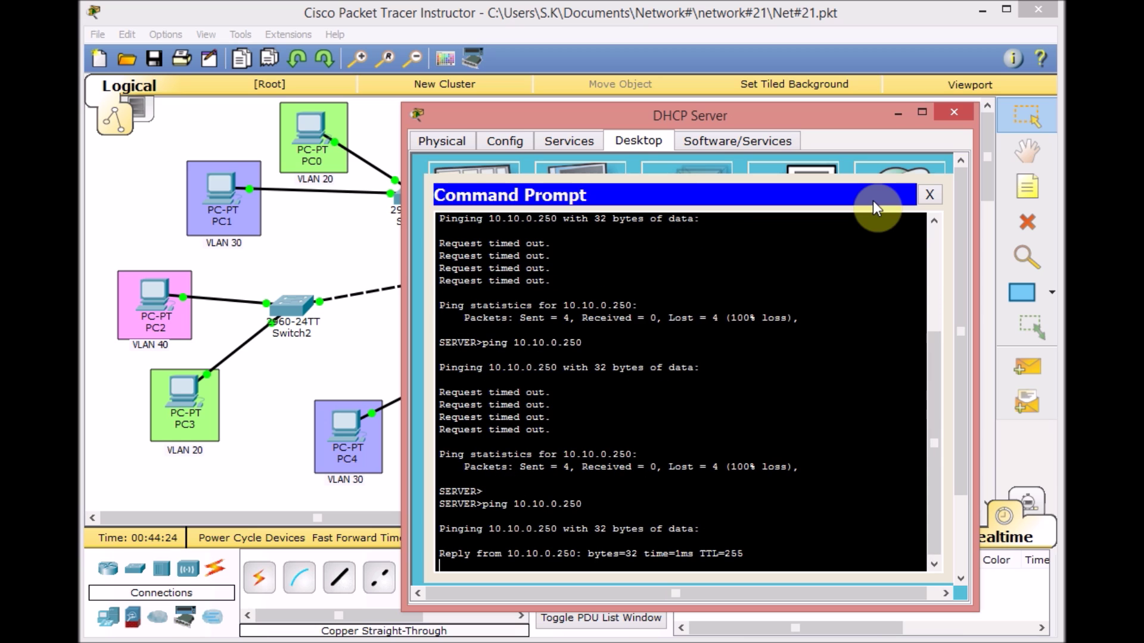
click(929, 194)
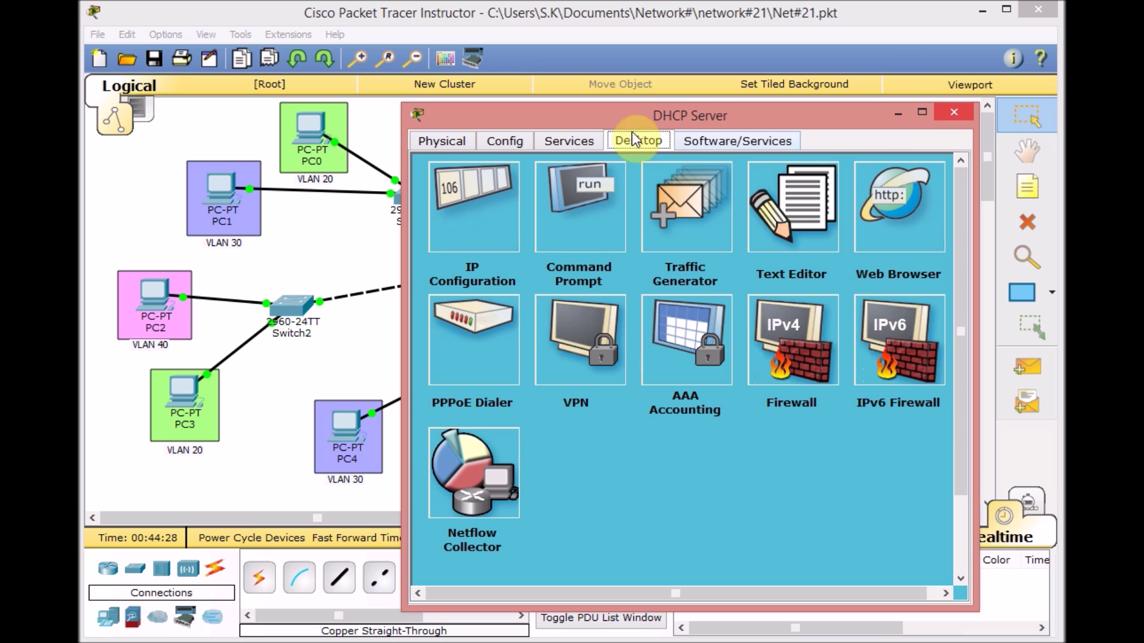
Bring up the server's DHCP service settings and switch the DHCP service on.
click(558, 143)
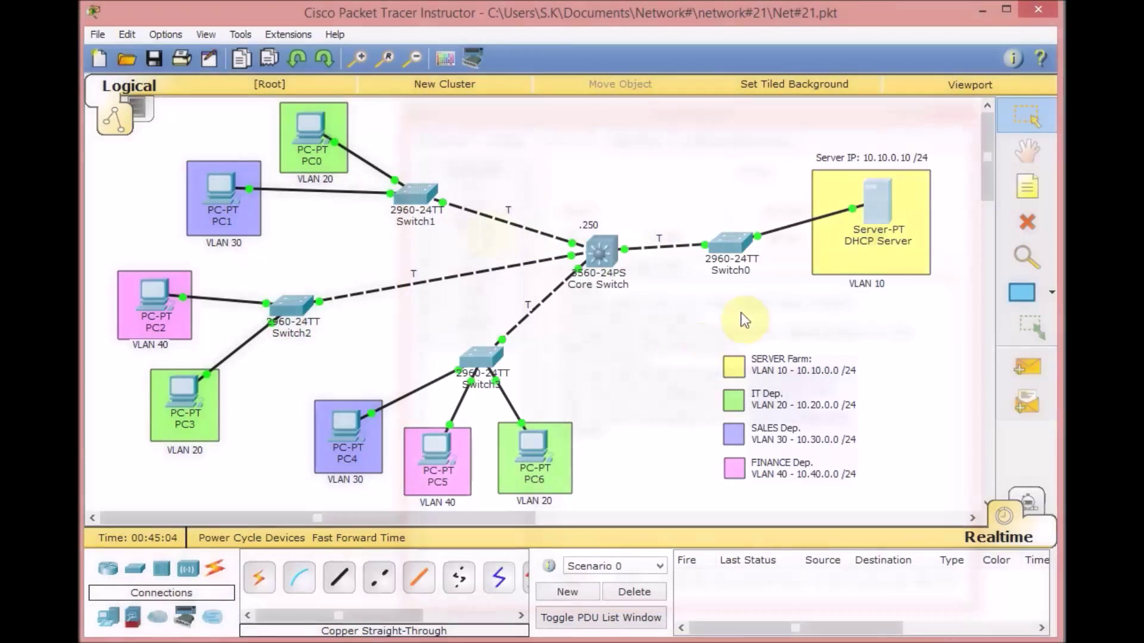
click(882, 191)
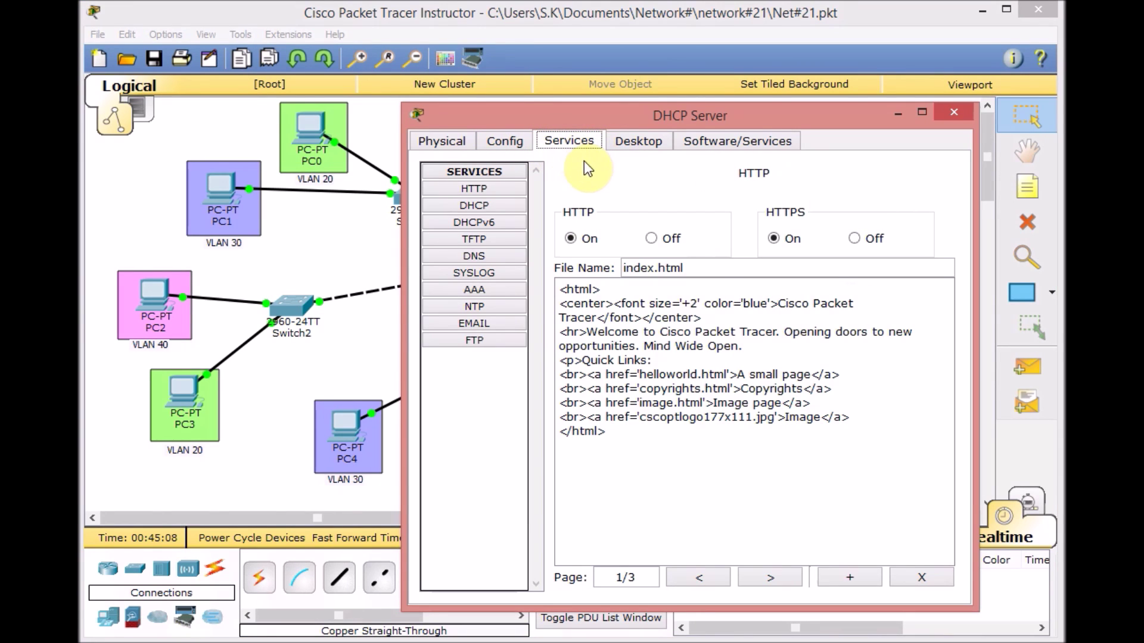
click(477, 206)
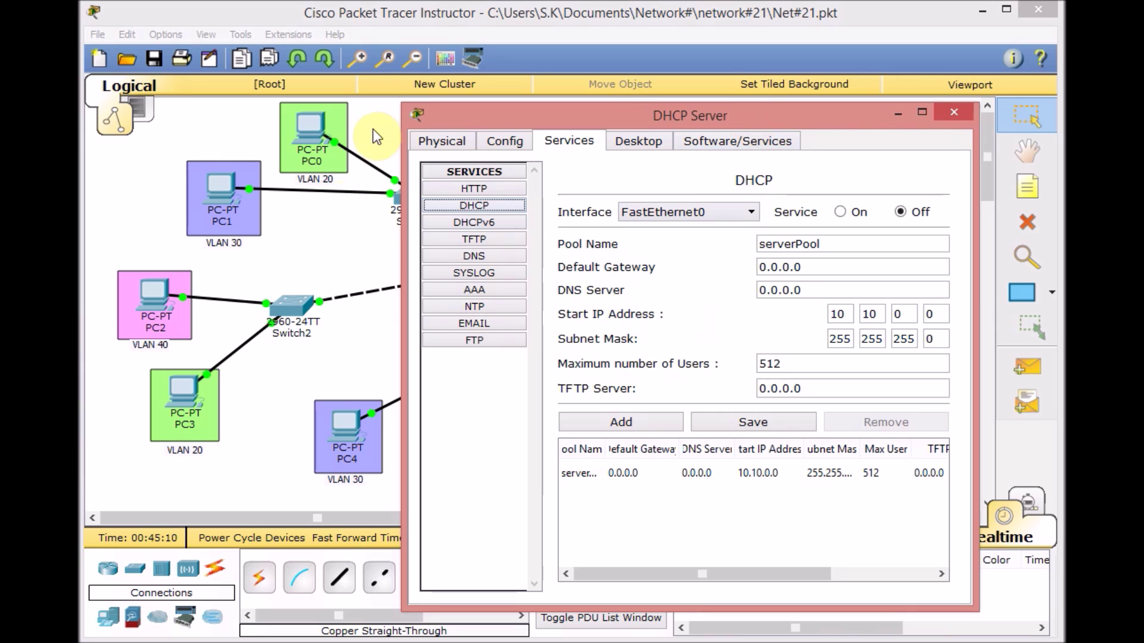
drag(400, 149, 151, 143)
drag(520, 103, 523, 107)
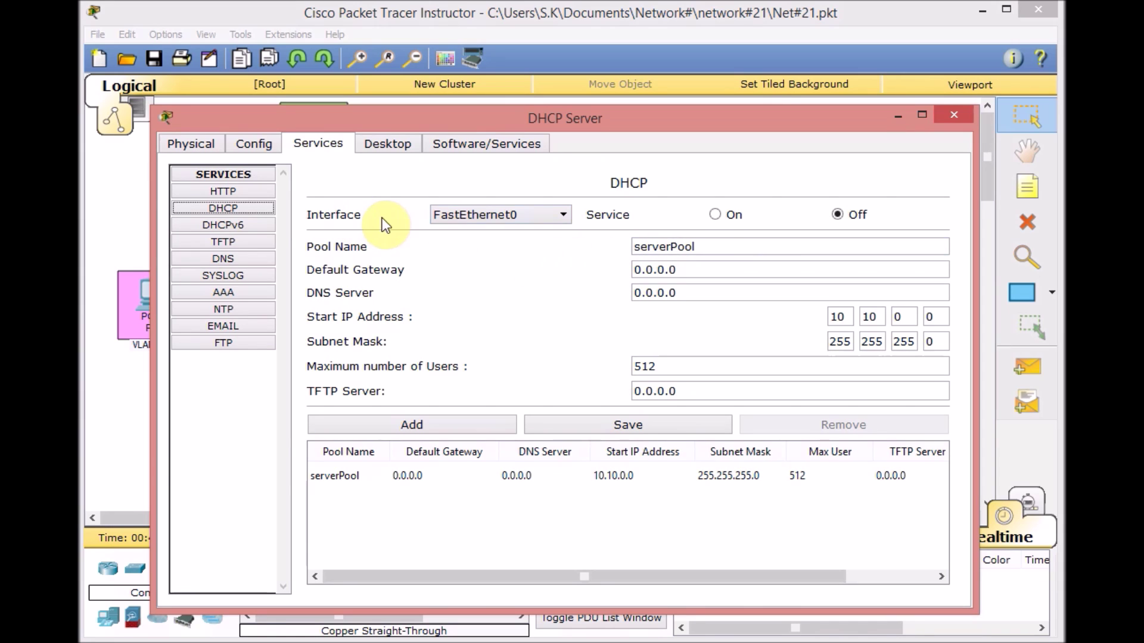
click(552, 214)
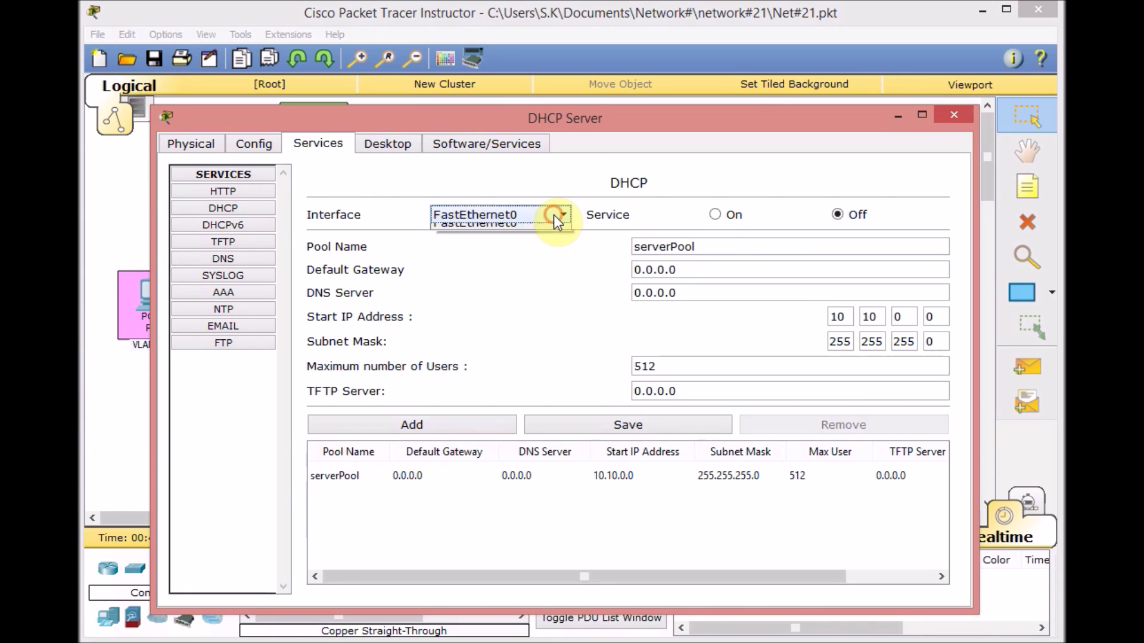
click(553, 215)
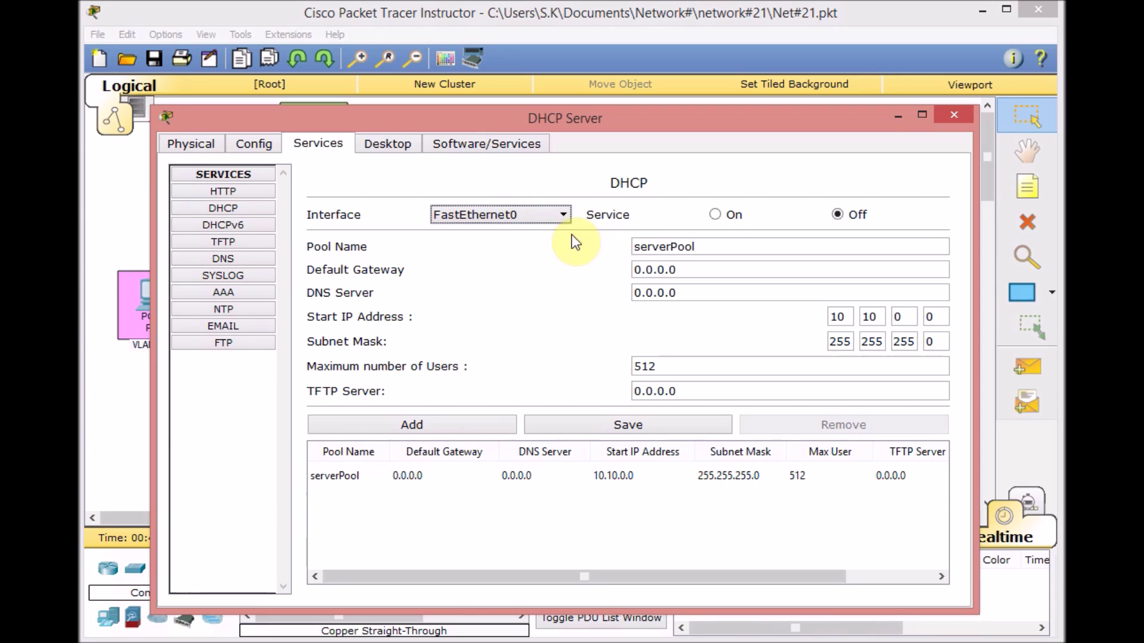
click(717, 213)
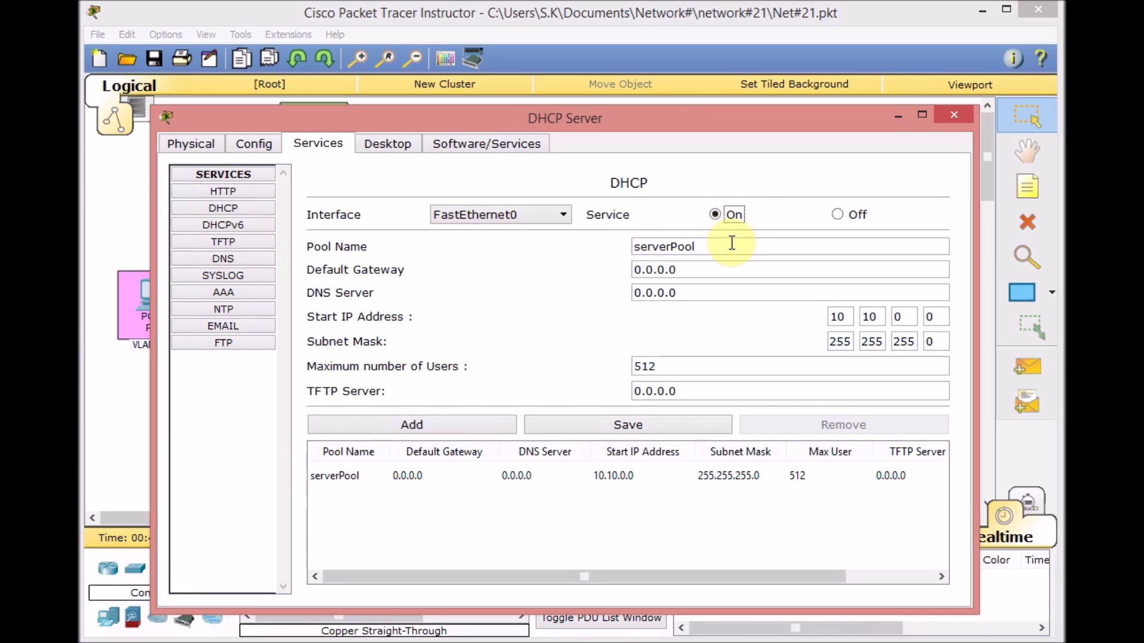
Name the pool IT with default gateway 10.20.0.250 and DNS server 8.8.8.8.
drag(729, 241, 575, 249)
text(IT)
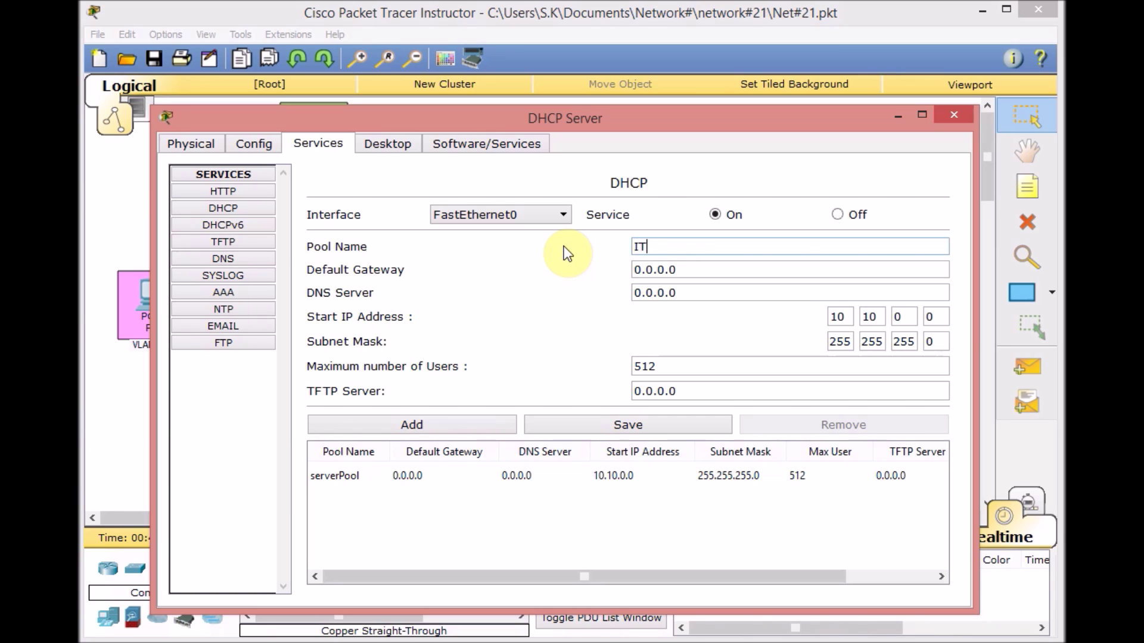
key(Tab)
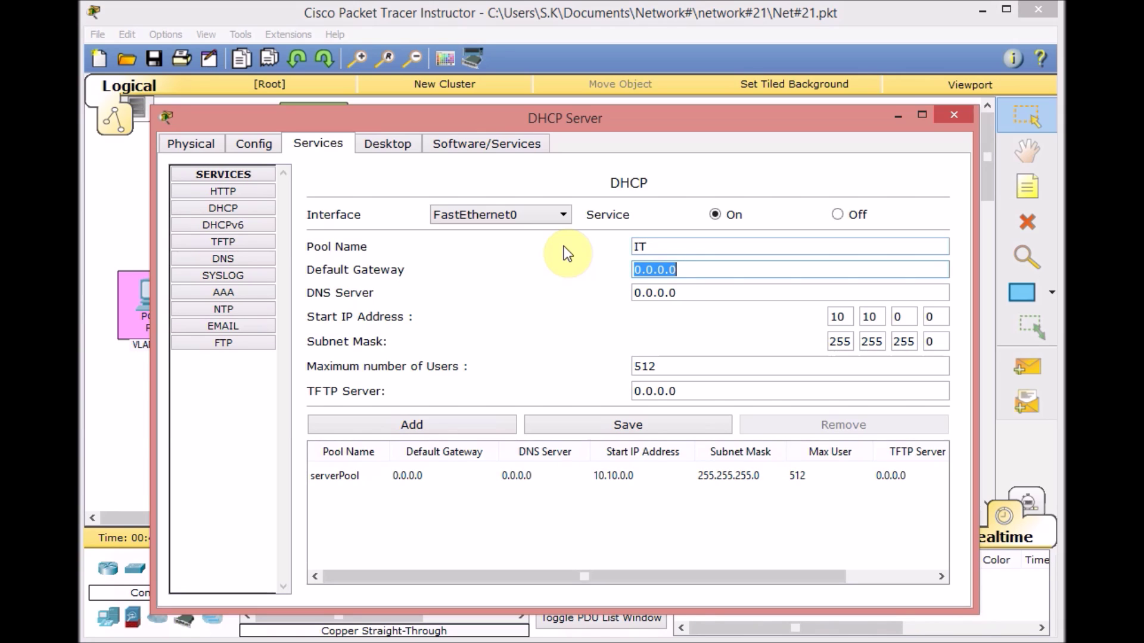
text(10.20.0.250)
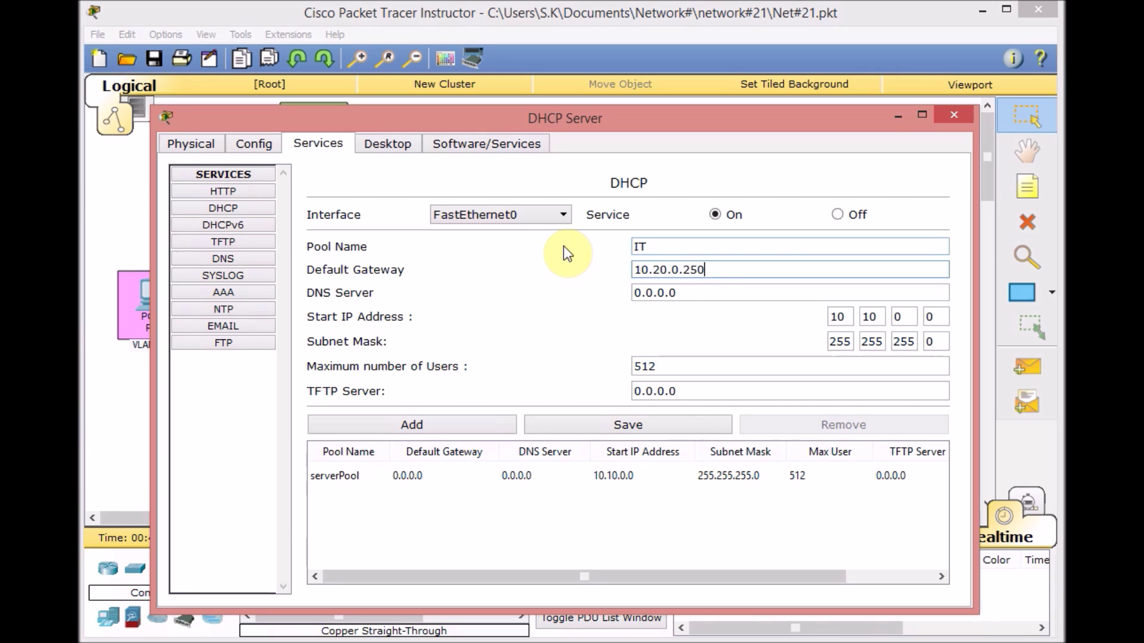
key(Tab)
text(8)
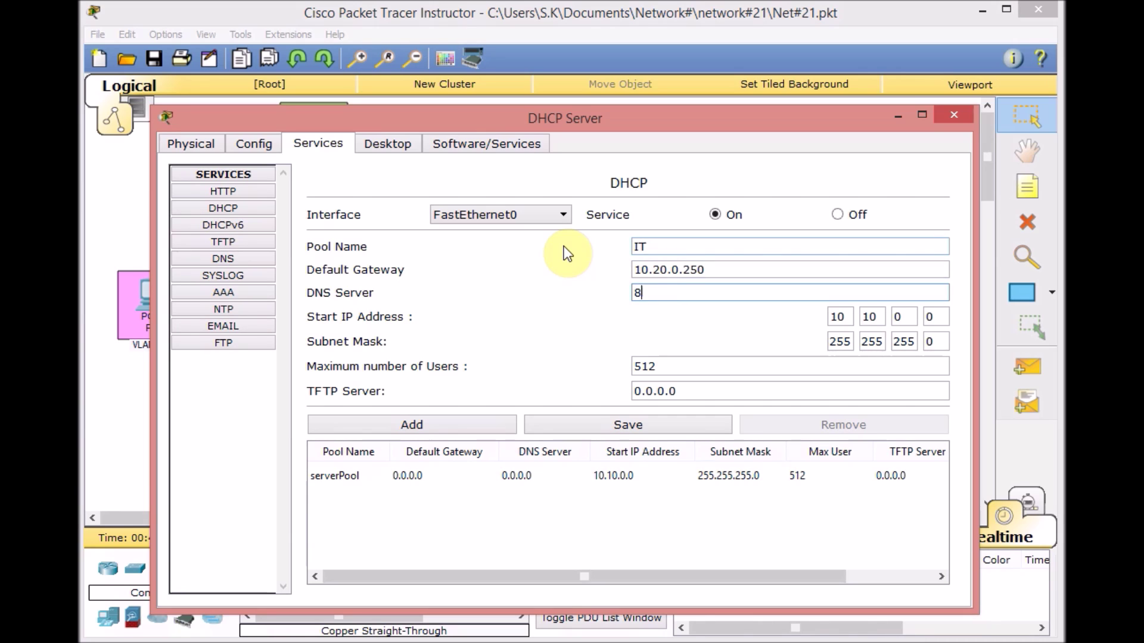
text(.8.8.8)
Set start address 10.20.0.10 and maximum users 20, then add the IT pool.
key(Tab)
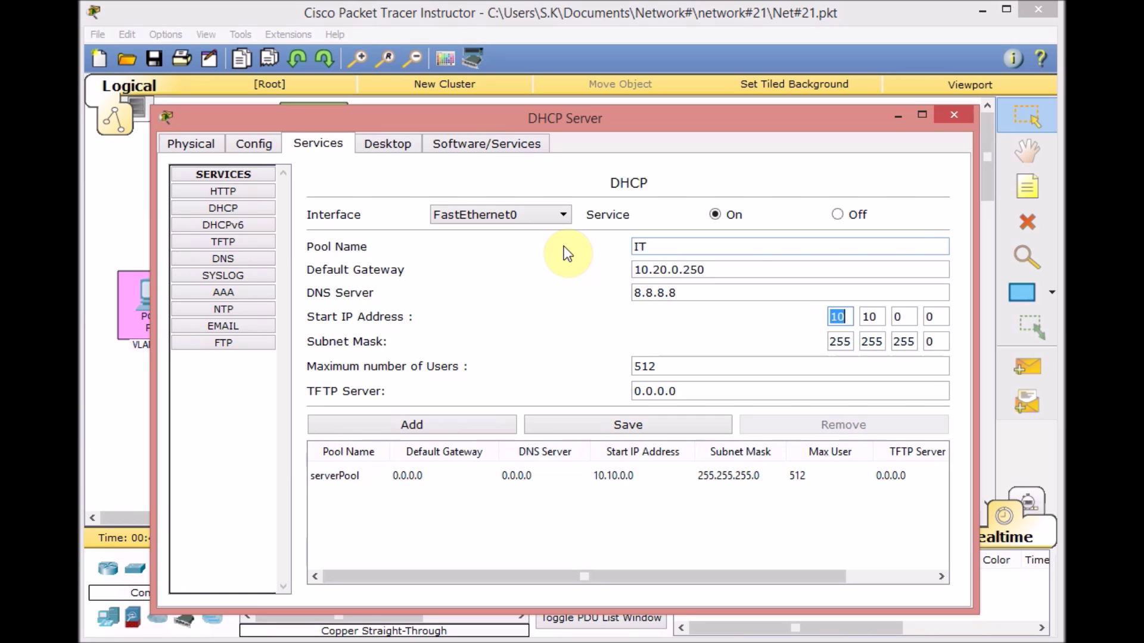
text(10.)
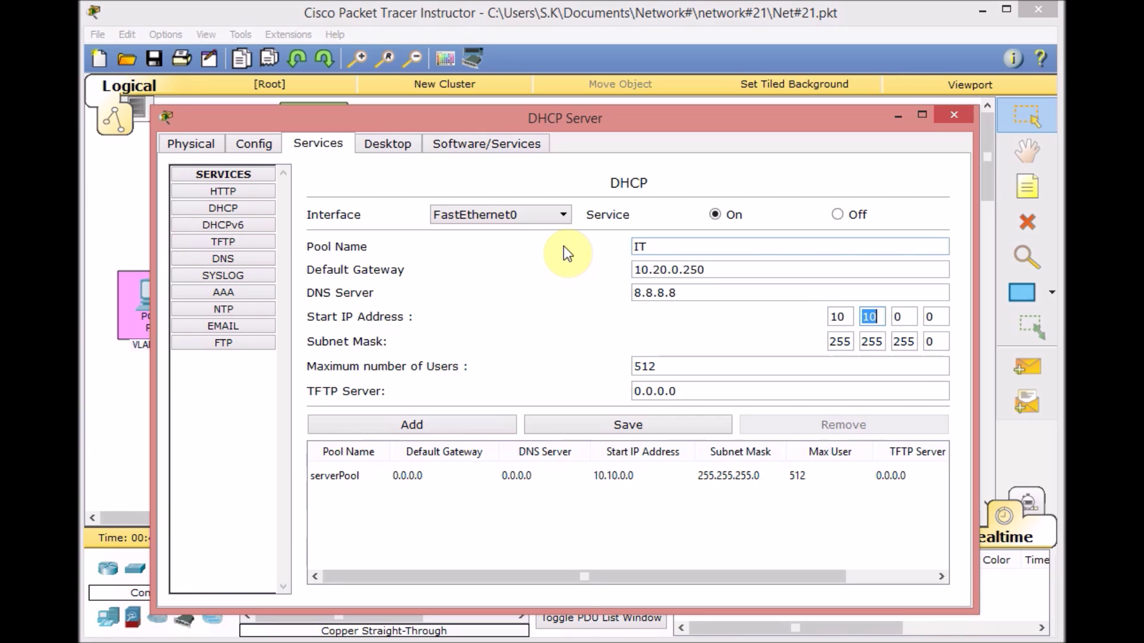
text(20)
key(Tab)
key(Tab)
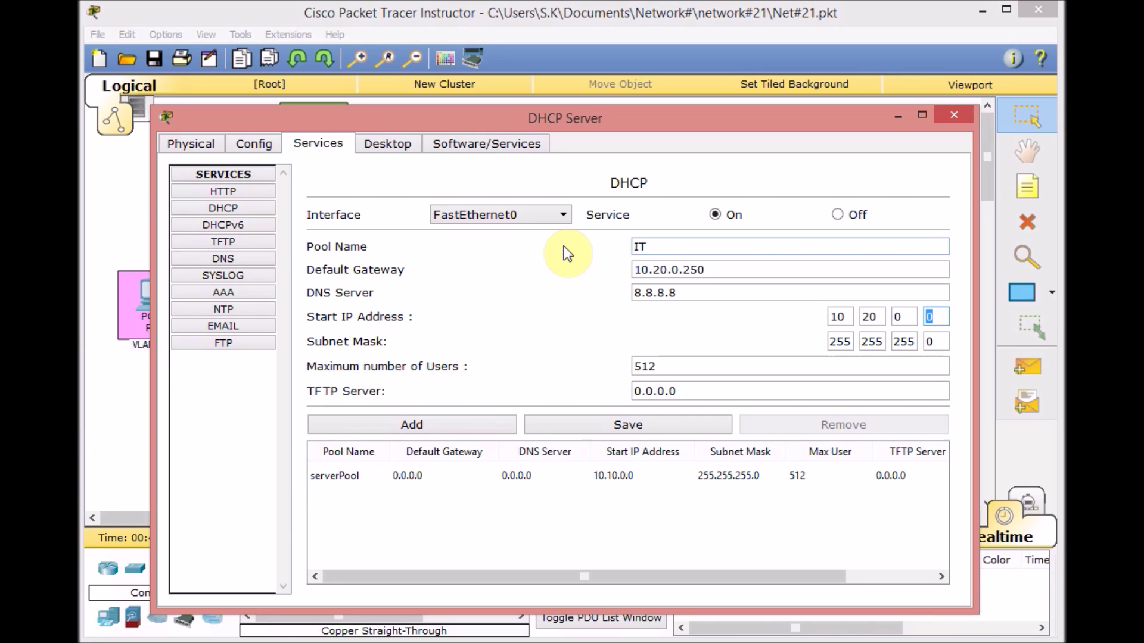
text(10)
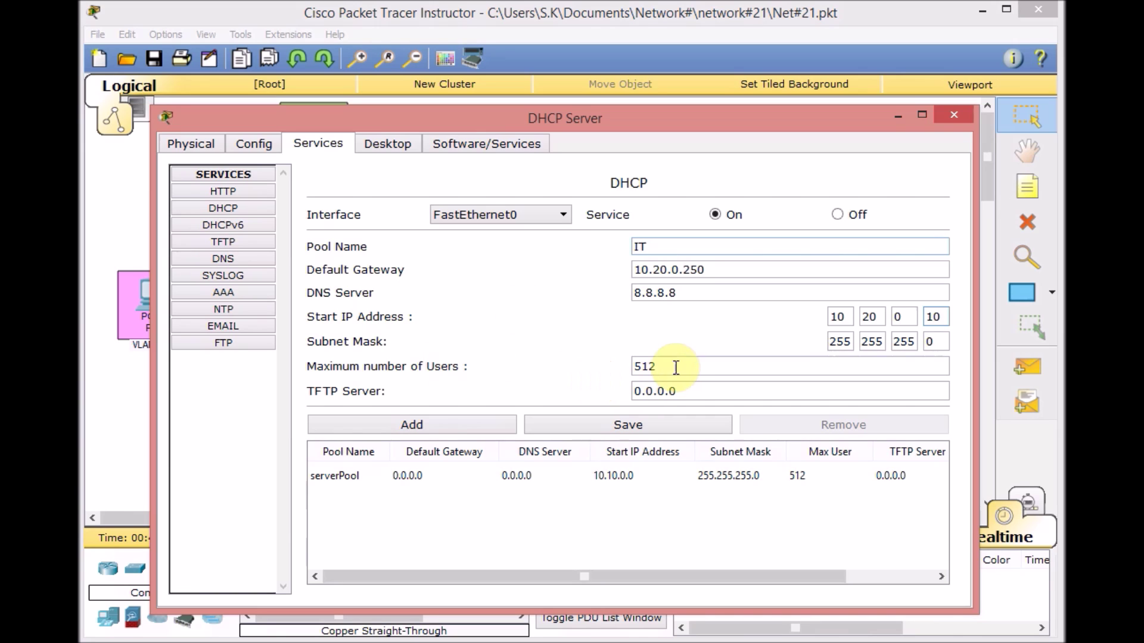
drag(677, 365, 607, 360)
text(20)
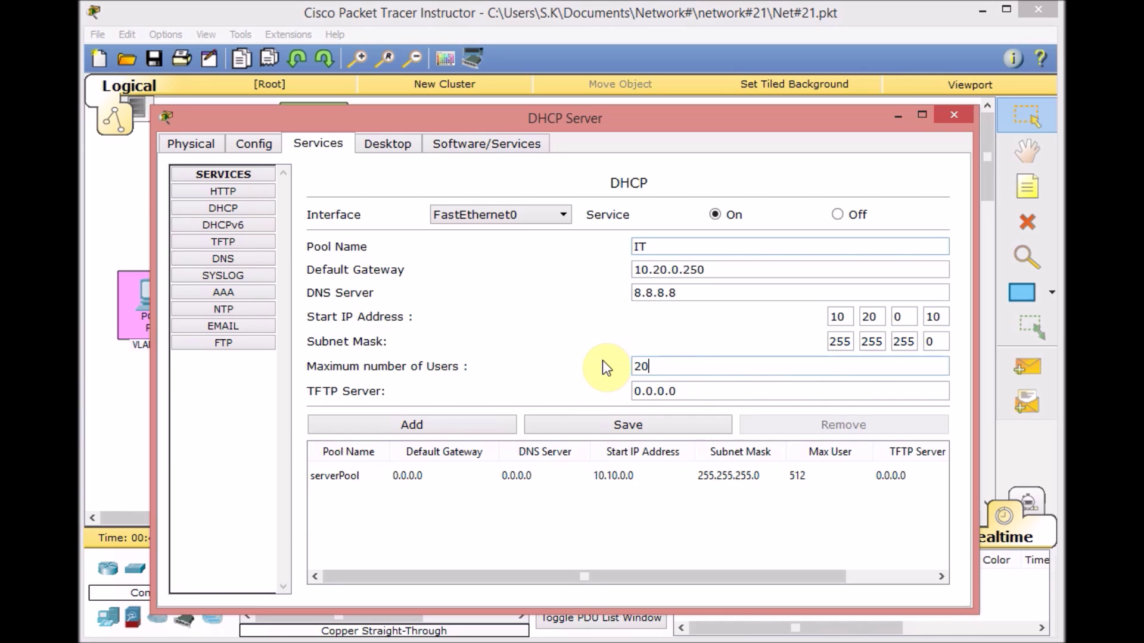
click(456, 425)
Add a SALES pool with gateway 10.30.0.250 and start address 10.30.0.10.
double_click(652, 245)
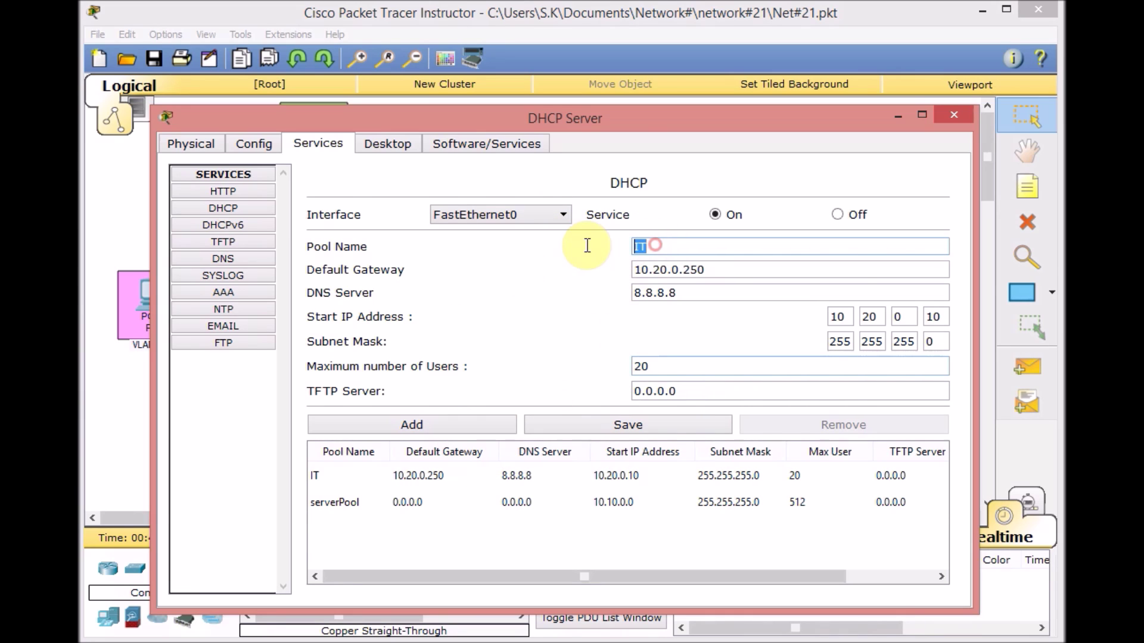
text(SALES)
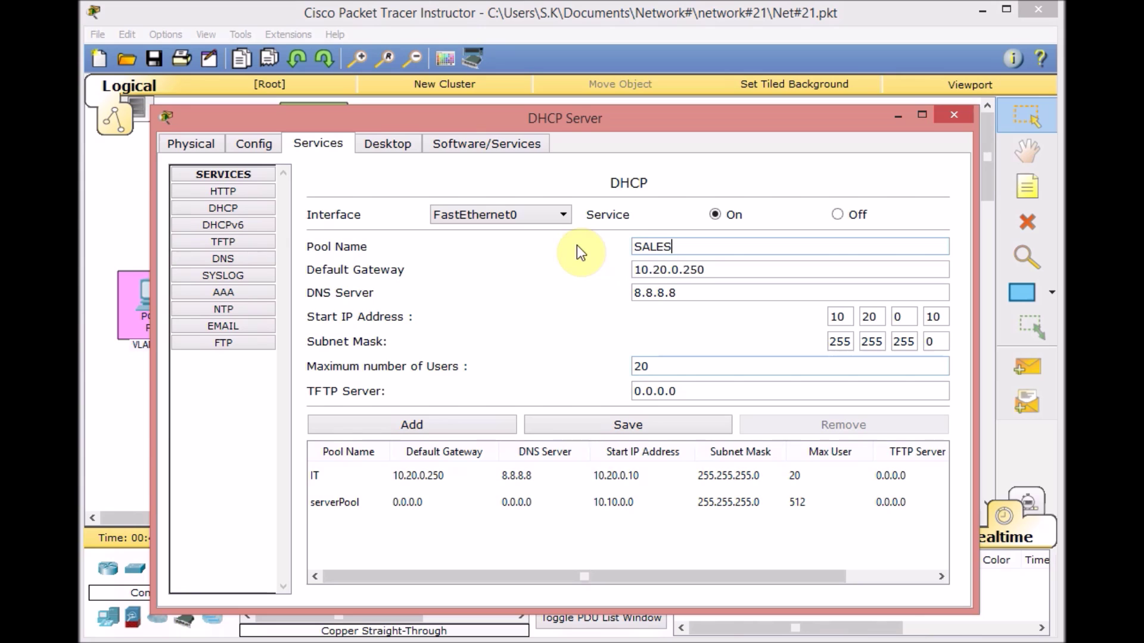
drag(652, 270, 657, 269)
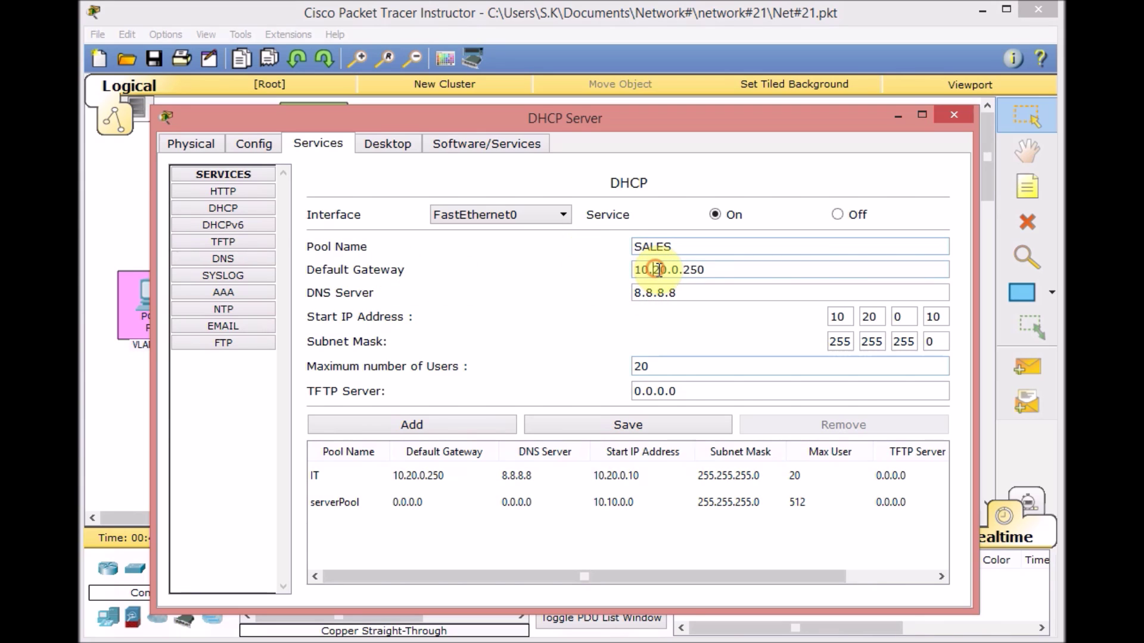
text(3)
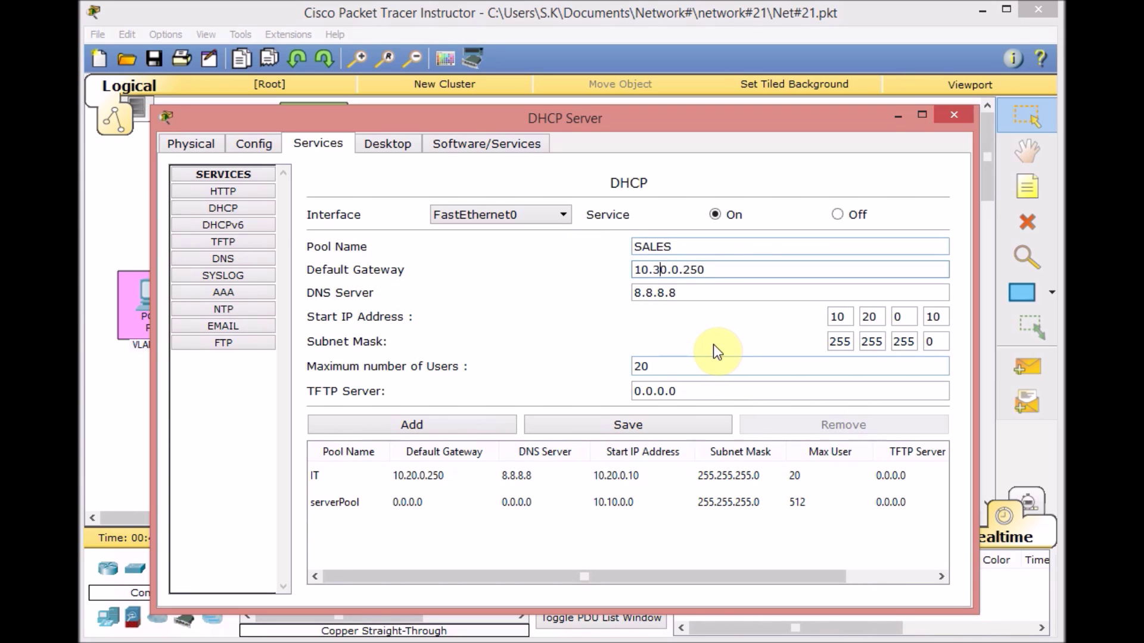
drag(862, 316, 868, 317)
text(3)
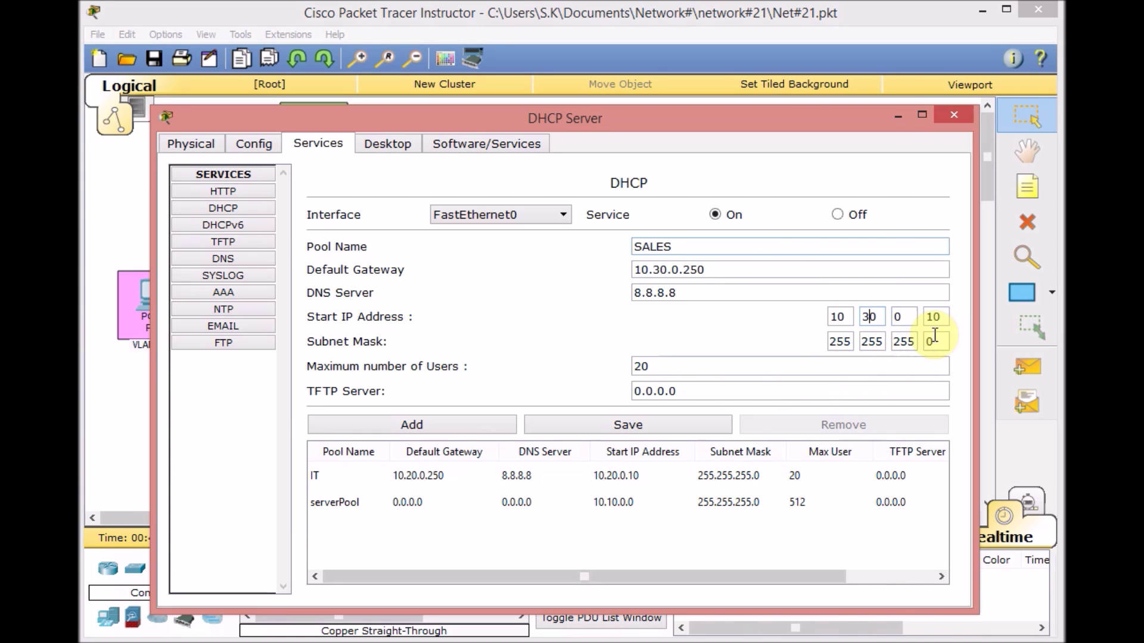
click(433, 424)
Add a FINANCE pool with gateway 10.40.0.250 and start 10.40.0.10, then save.
drag(692, 249, 572, 237)
text(F)
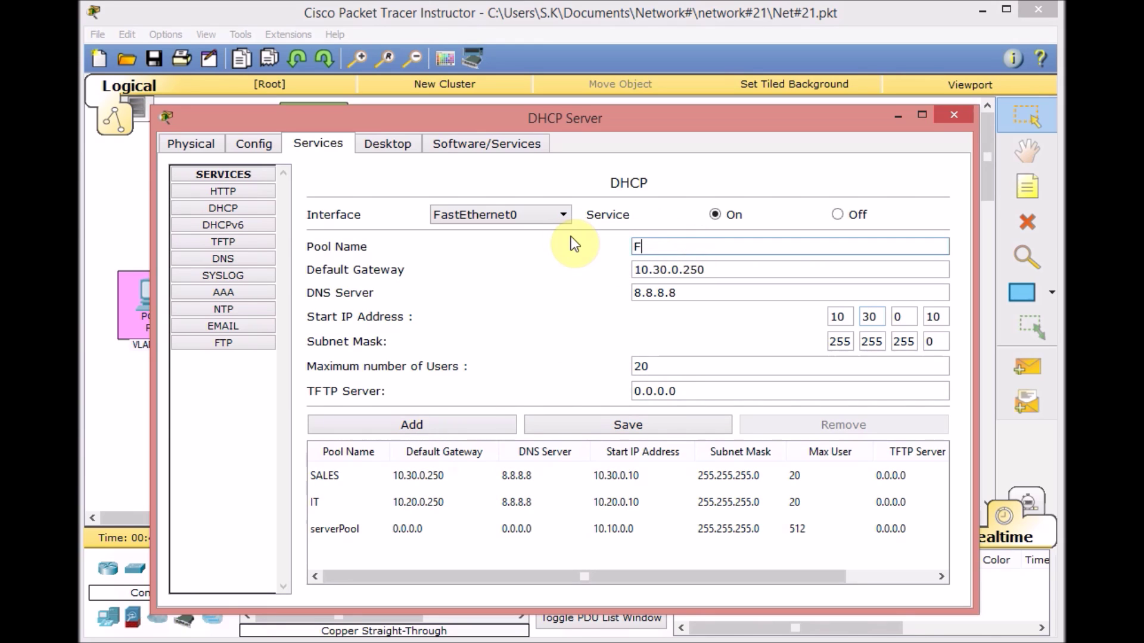
text(INANCE)
click(652, 270)
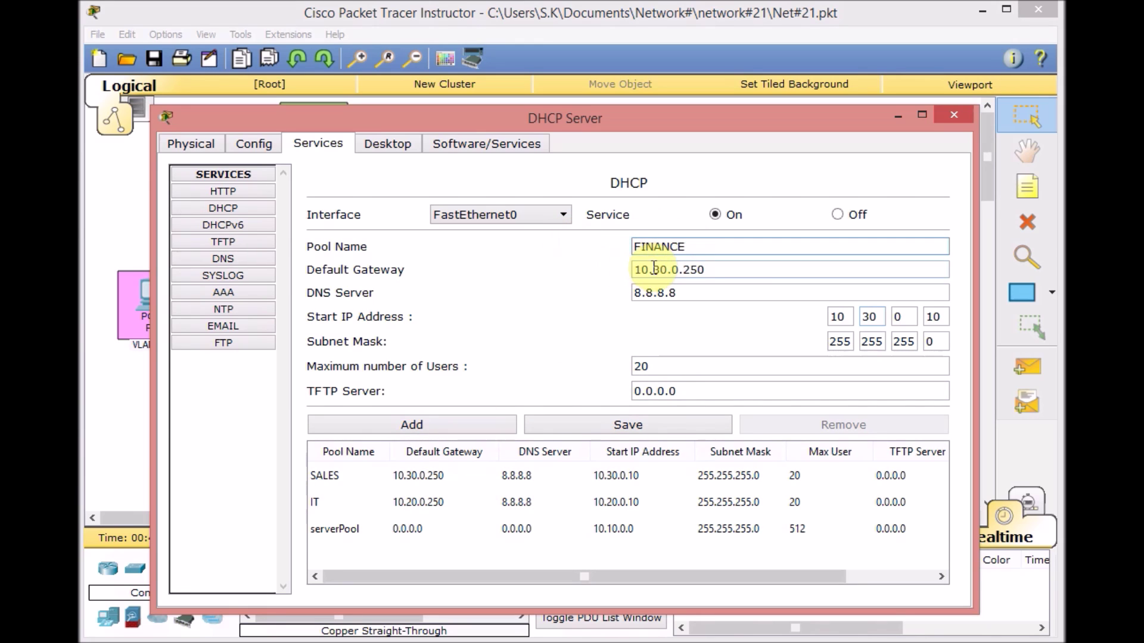
key(BackSpace)
text(4)
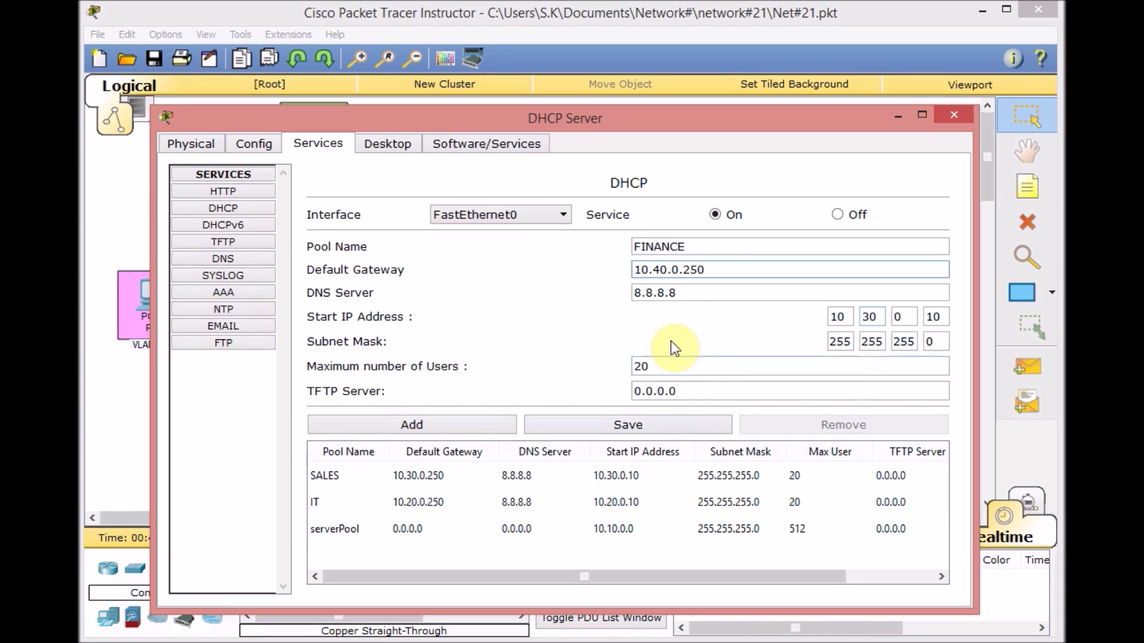
click(867, 318)
key(BackSpace)
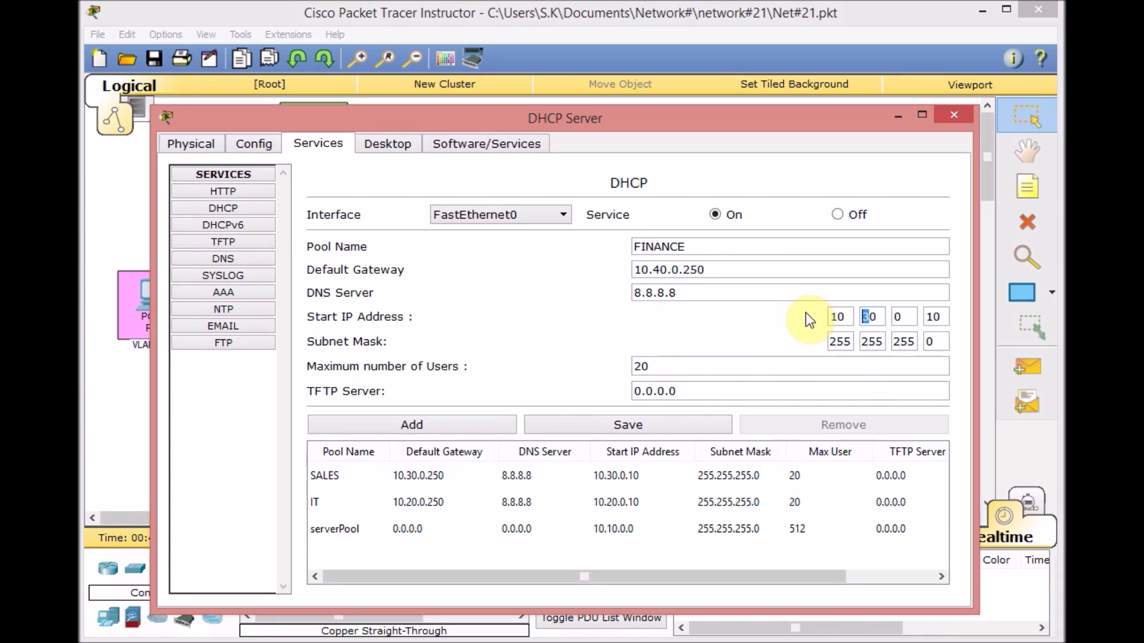
text(4)
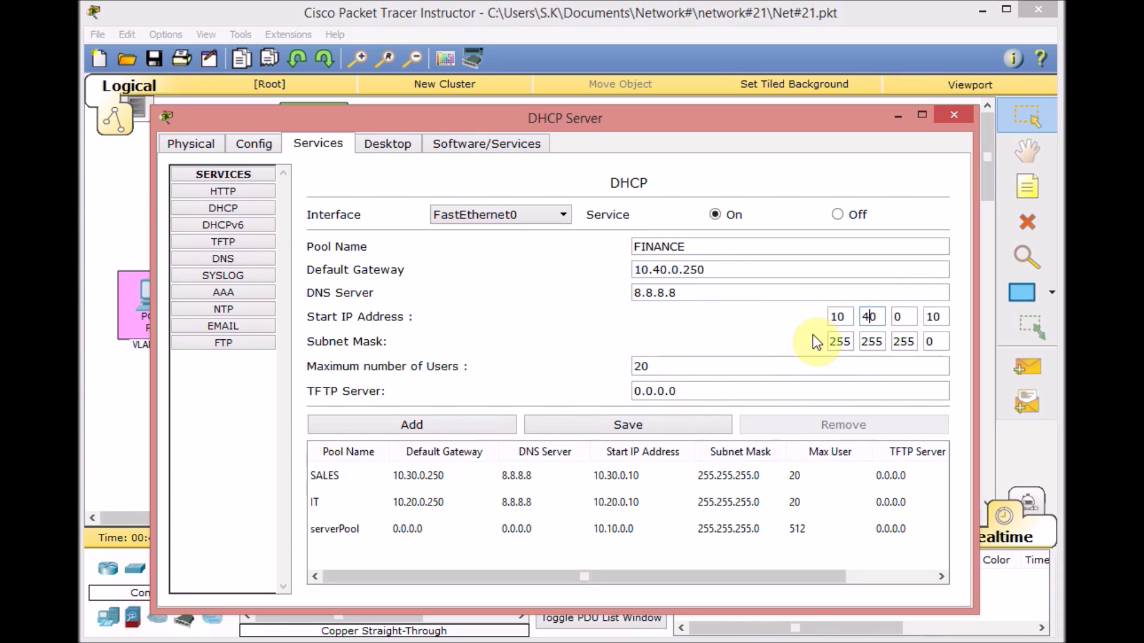
click(459, 430)
click(615, 428)
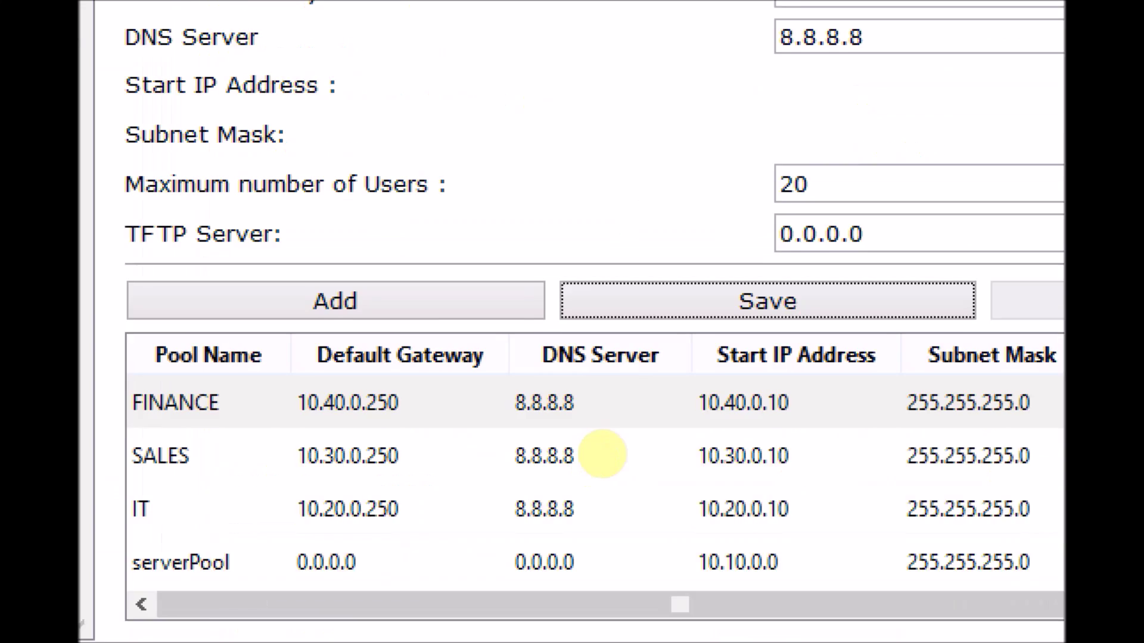
click(601, 429)
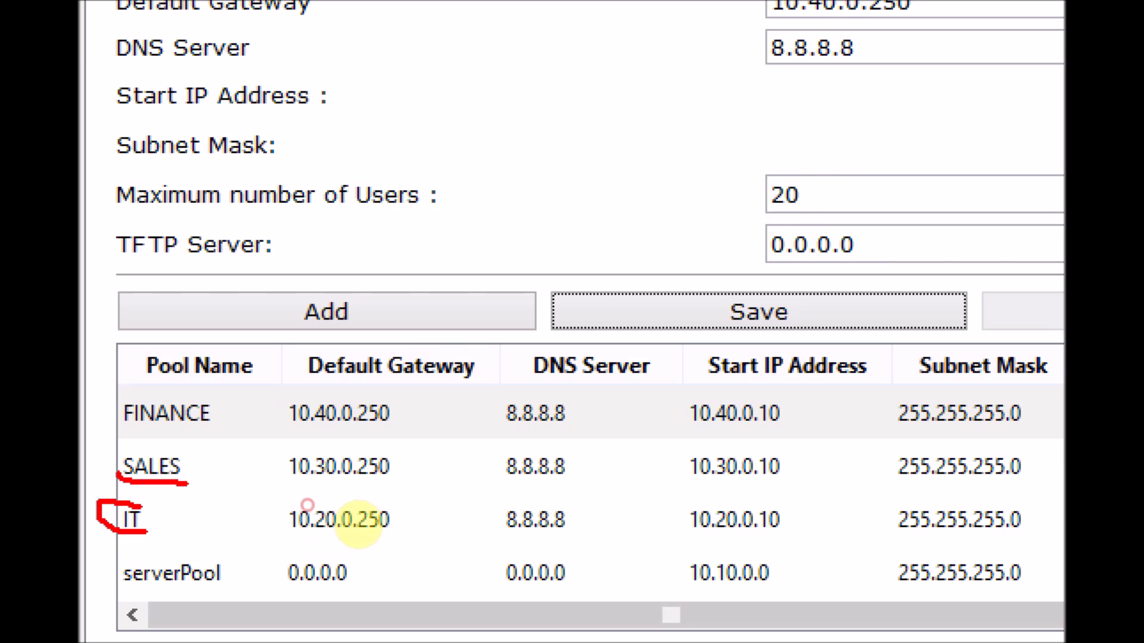
click(311, 485)
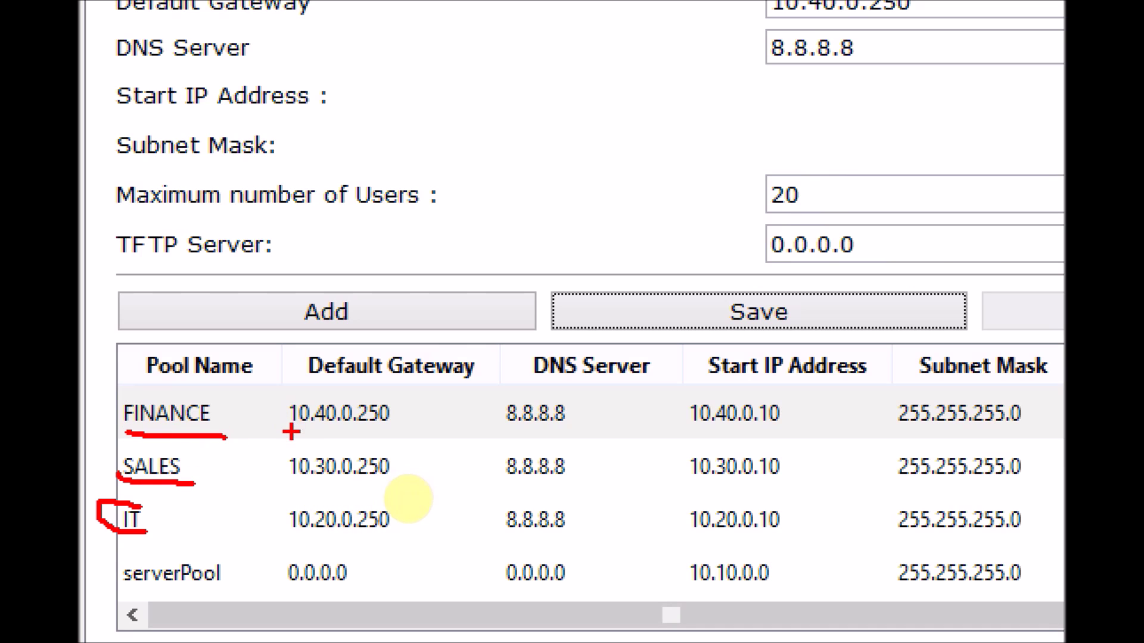
drag(301, 433, 379, 435)
drag(298, 490, 370, 492)
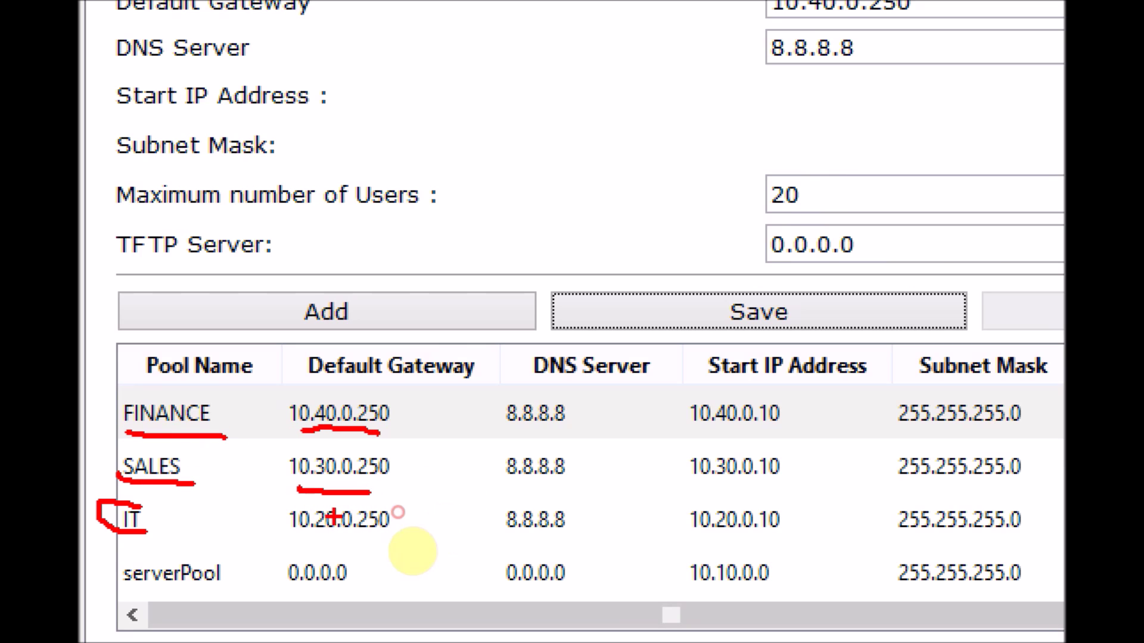
drag(302, 541, 384, 541)
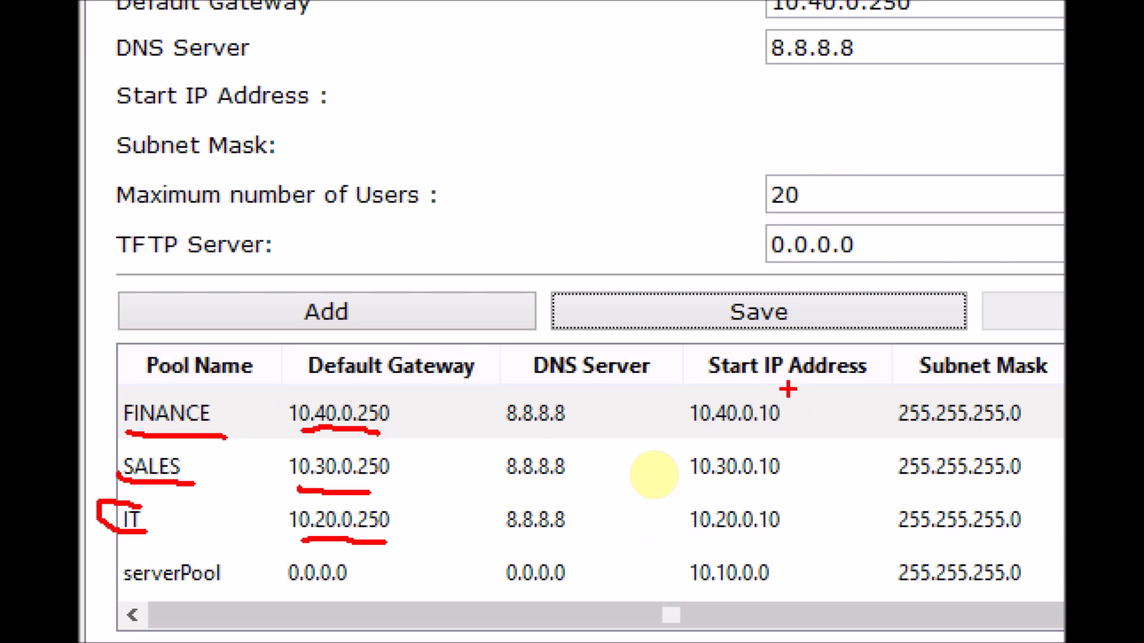
drag(795, 413, 796, 503)
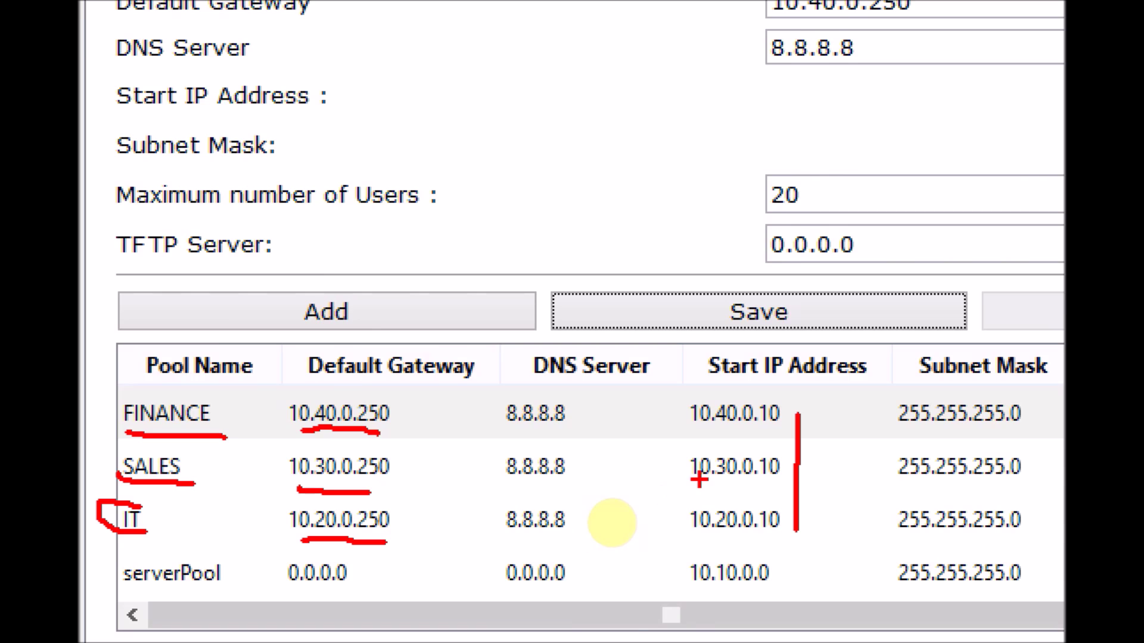
key(Escape)
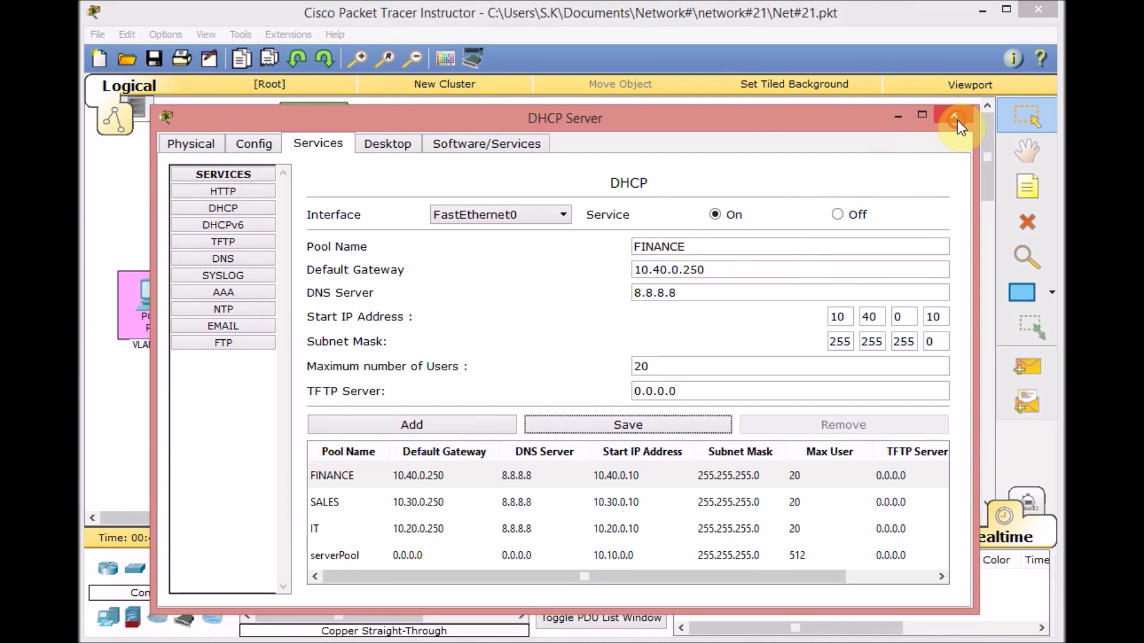
click(952, 125)
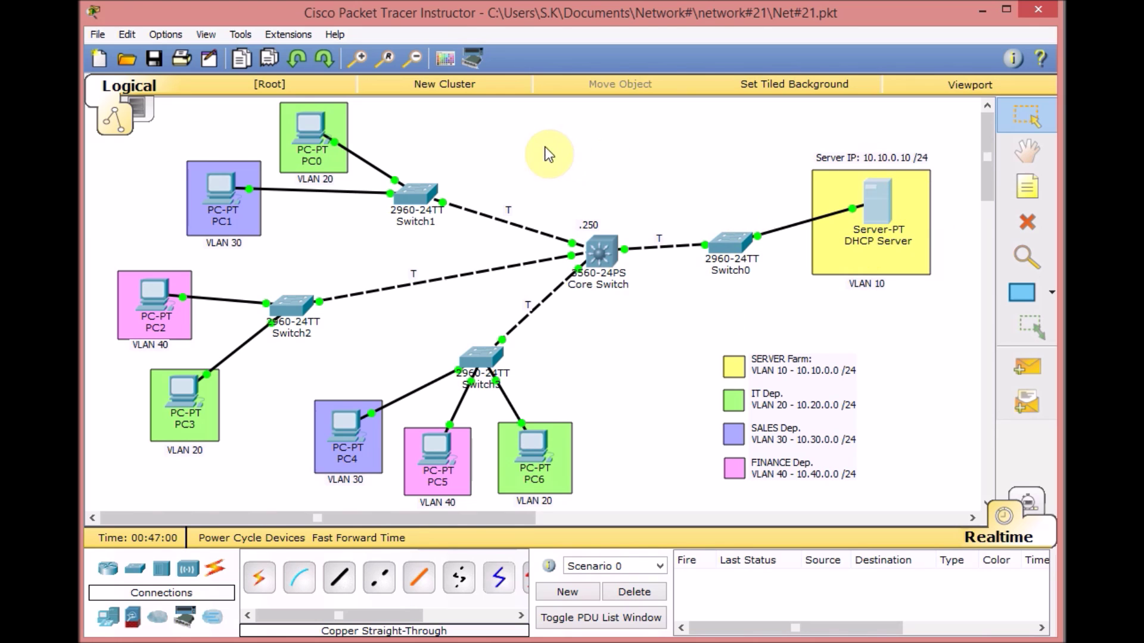
Switch PC0's IP configuration to DHCP; it gets only APIPA address 169.254.105.51.
click(312, 135)
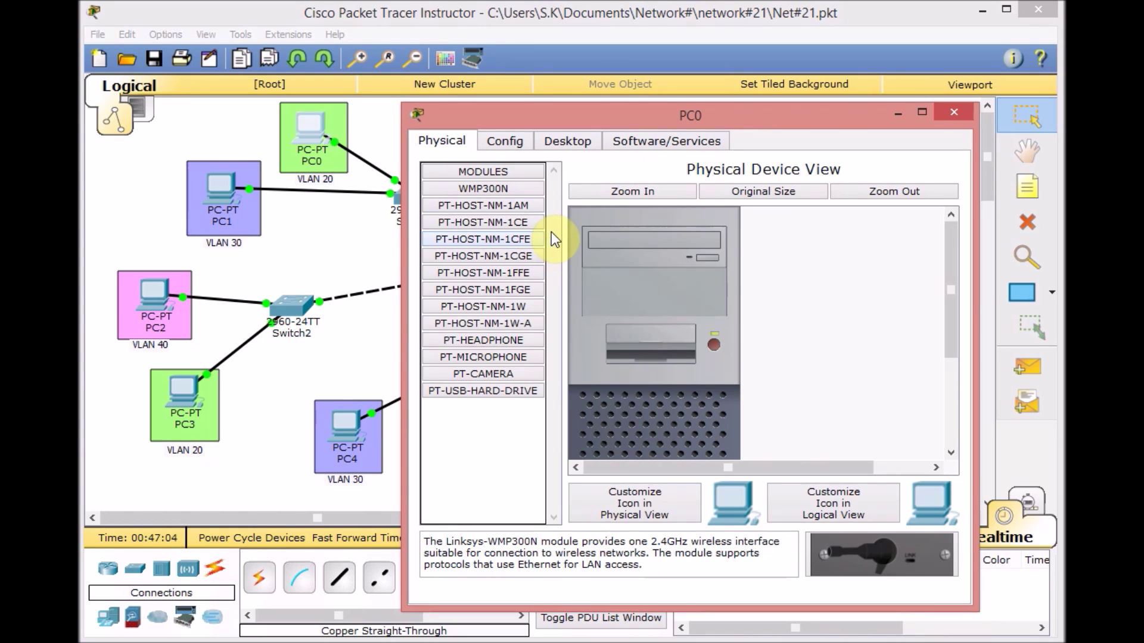
click(553, 146)
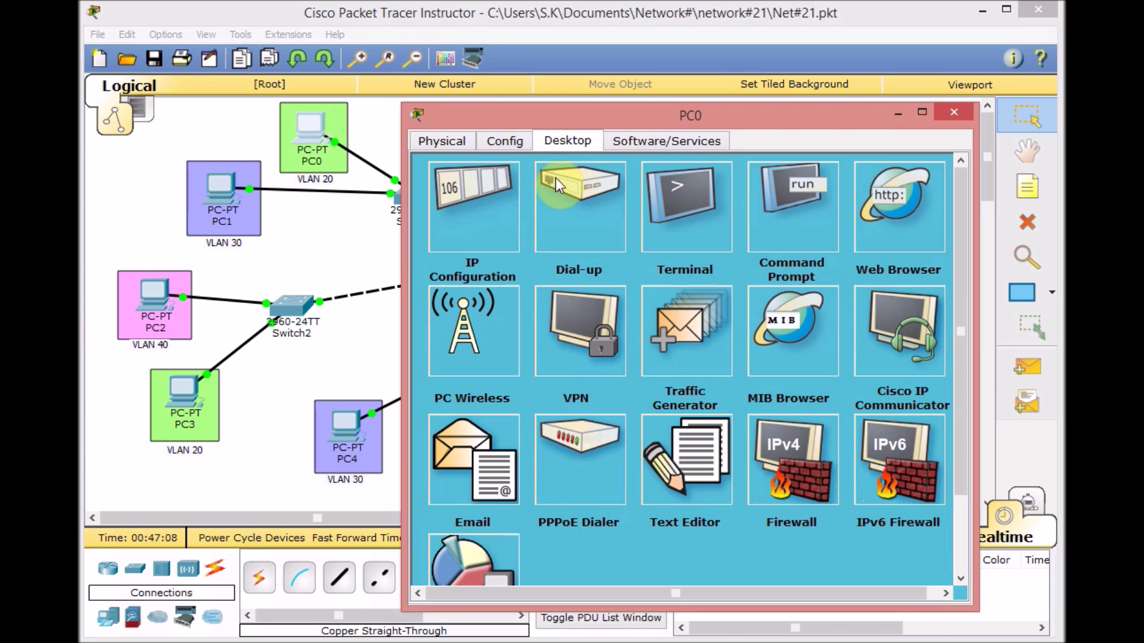
click(475, 213)
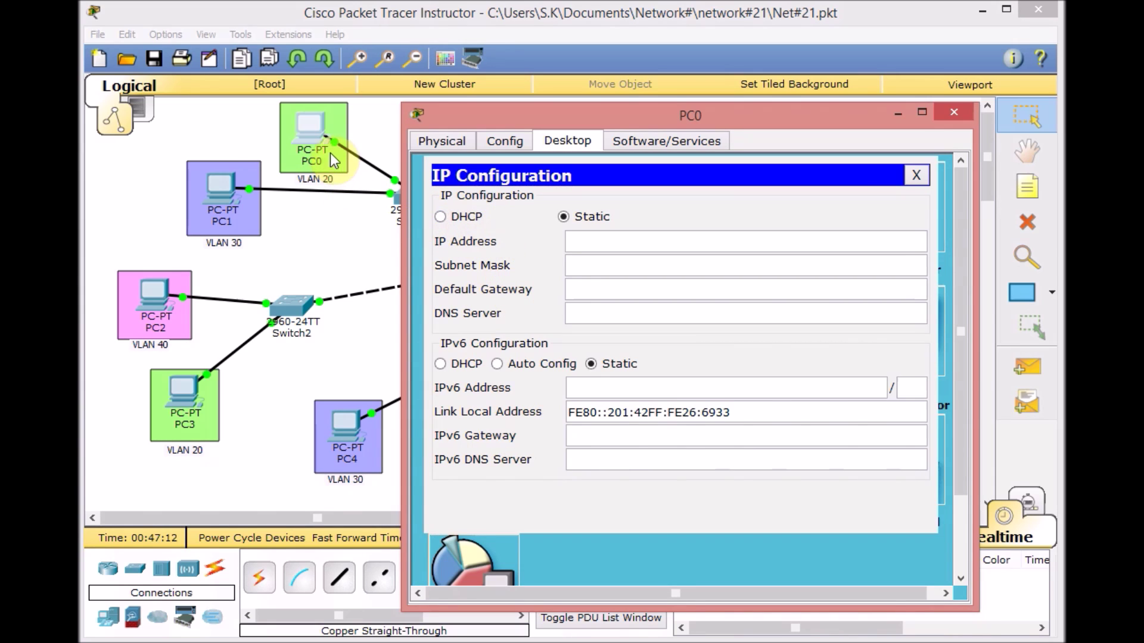
click(341, 238)
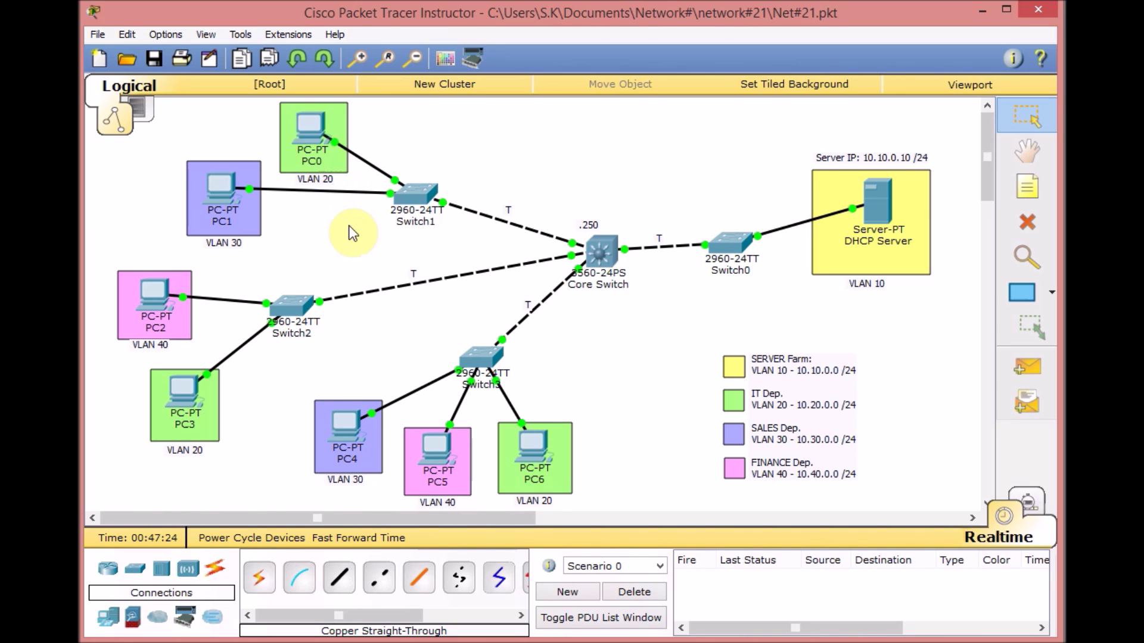
click(312, 141)
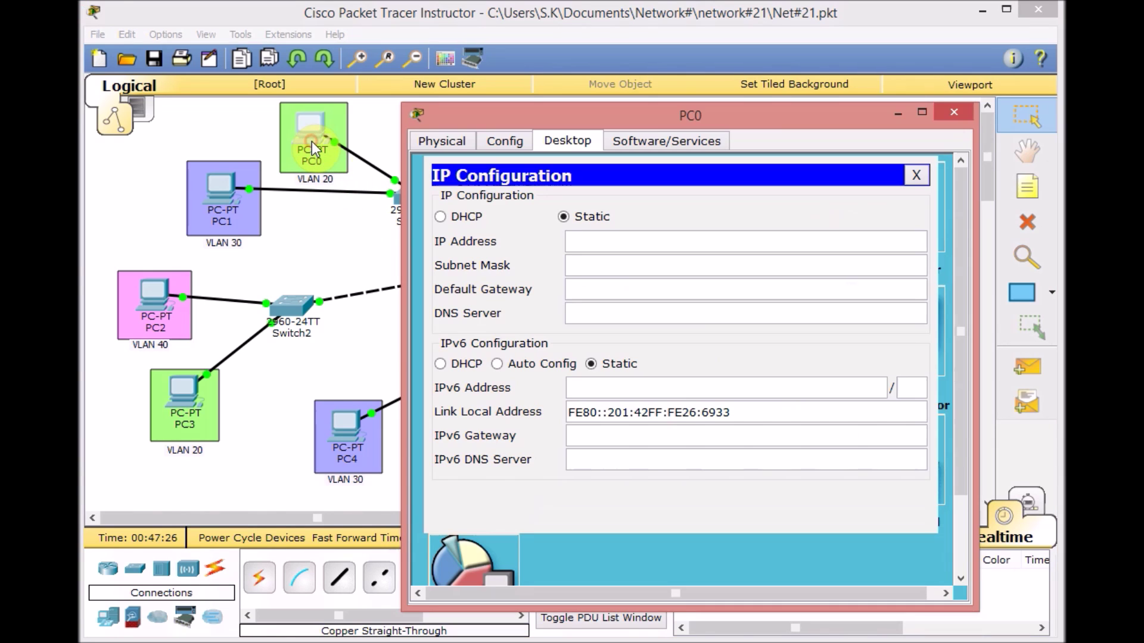
click(451, 217)
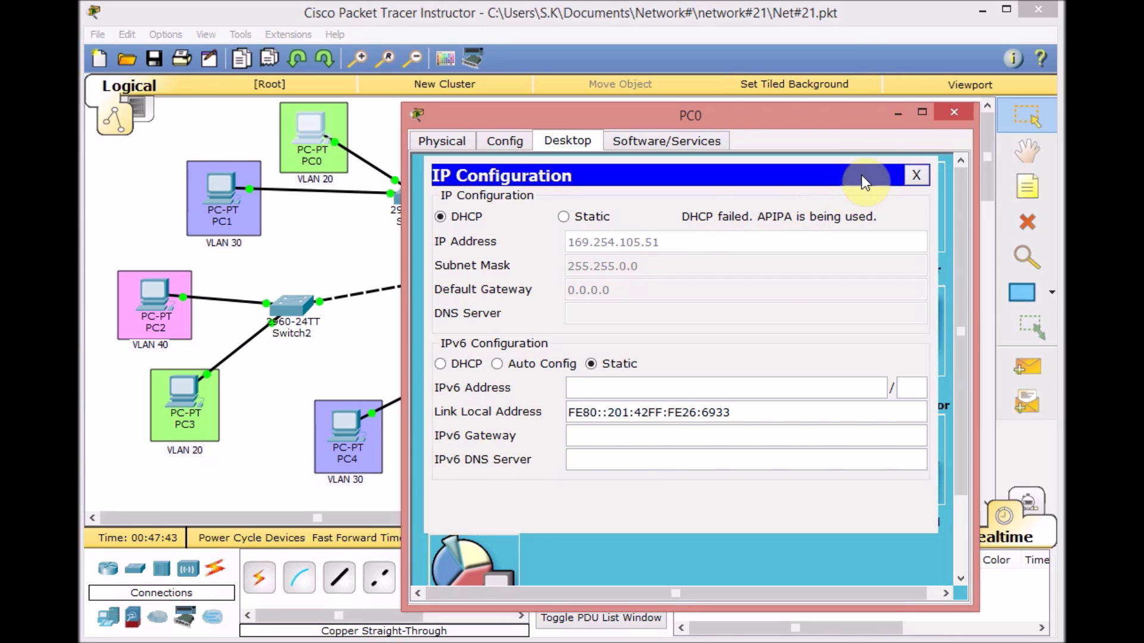
click(912, 174)
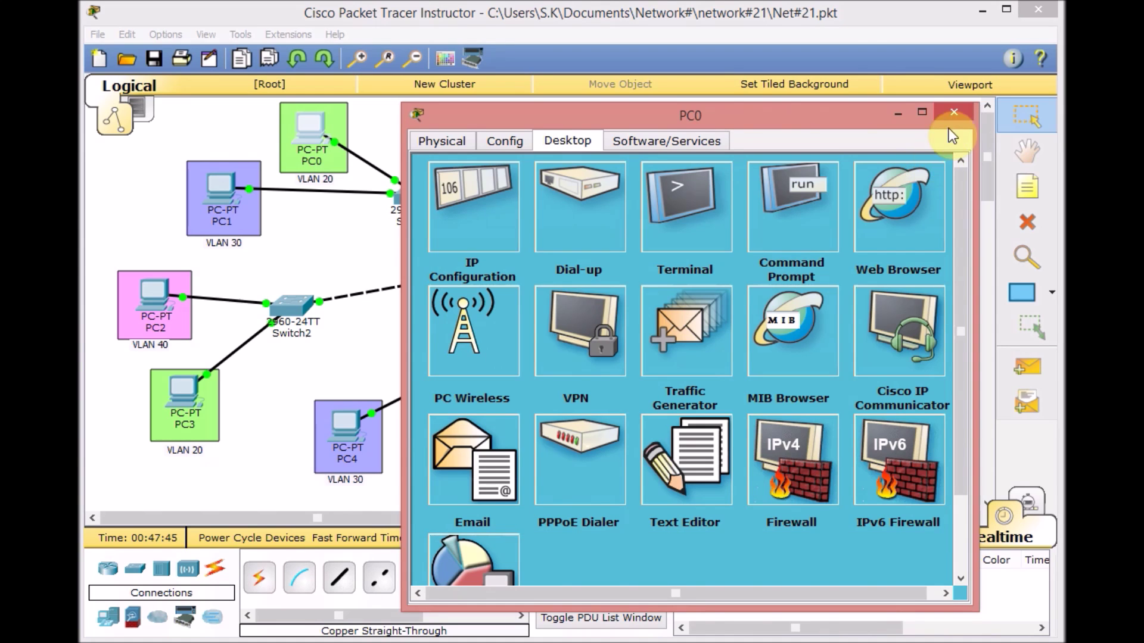
click(955, 115)
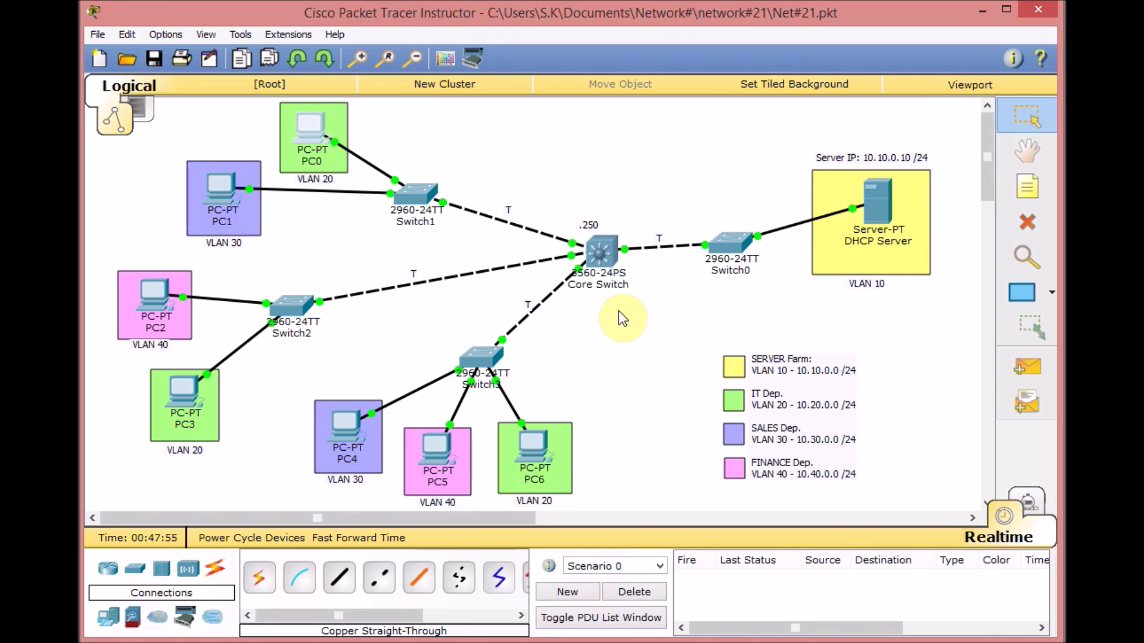
Enter privileged mode on the Core Switch CLI and list interfaces, noting Vlan20 at 10.20.0.250.
click(600, 252)
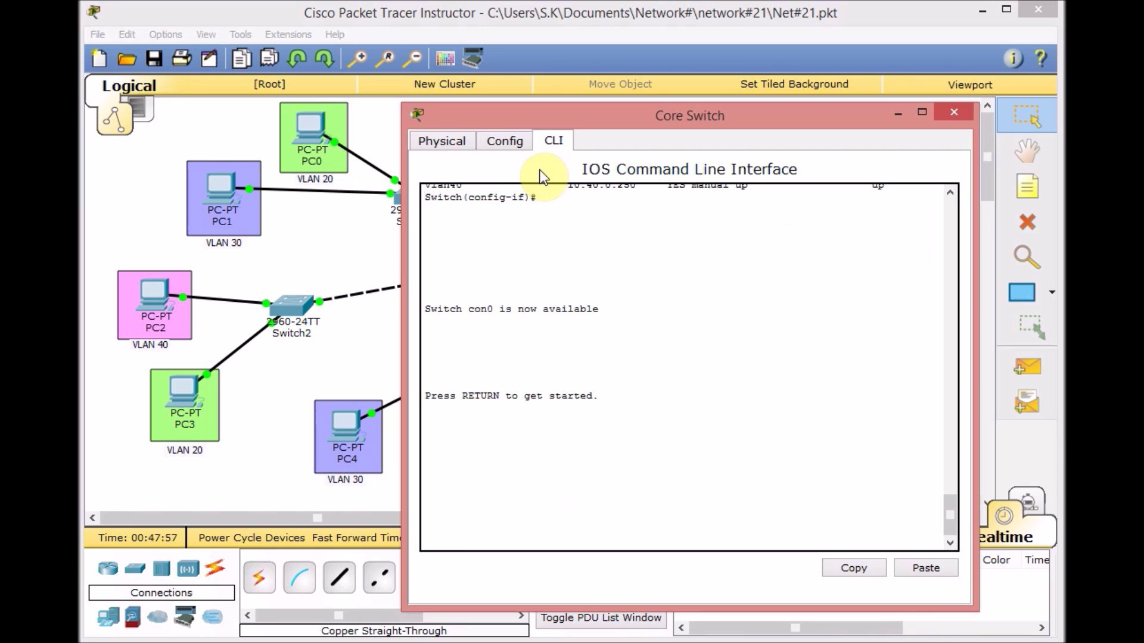
key(Return)
key(Return)
text(en)
key(Return)
key(Return)
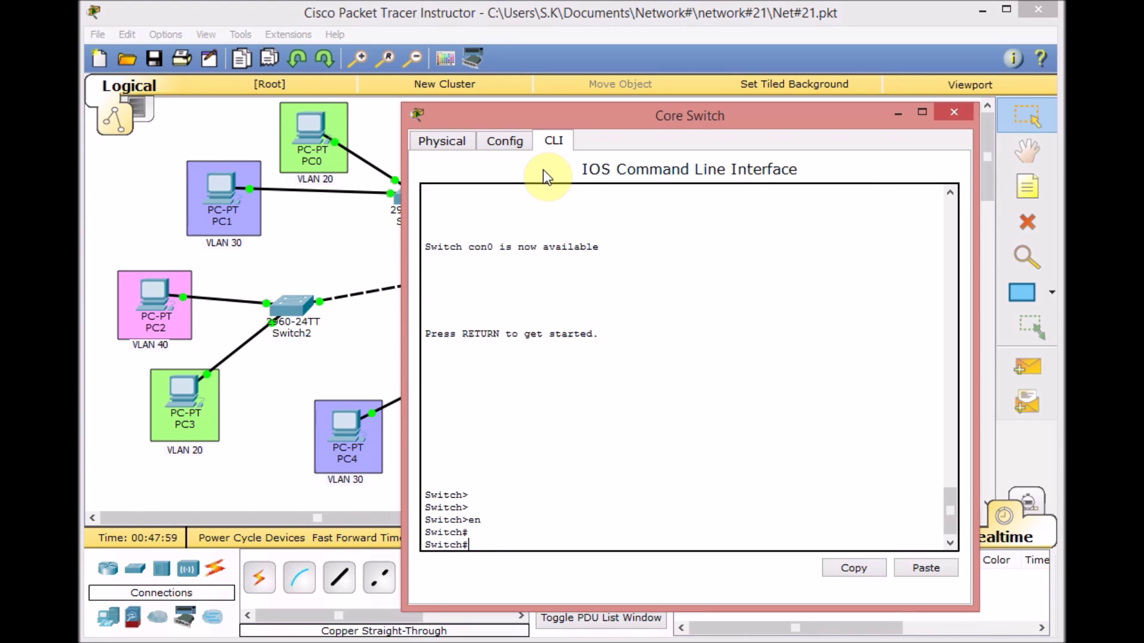
text(sh ip int br)
key(Return)
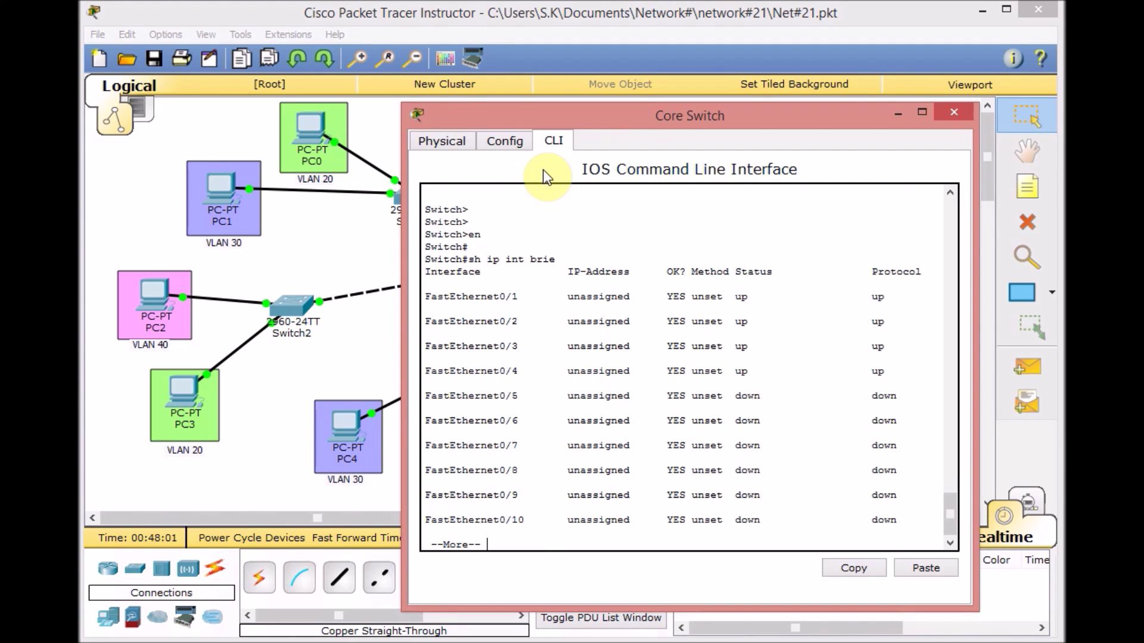
key(space)
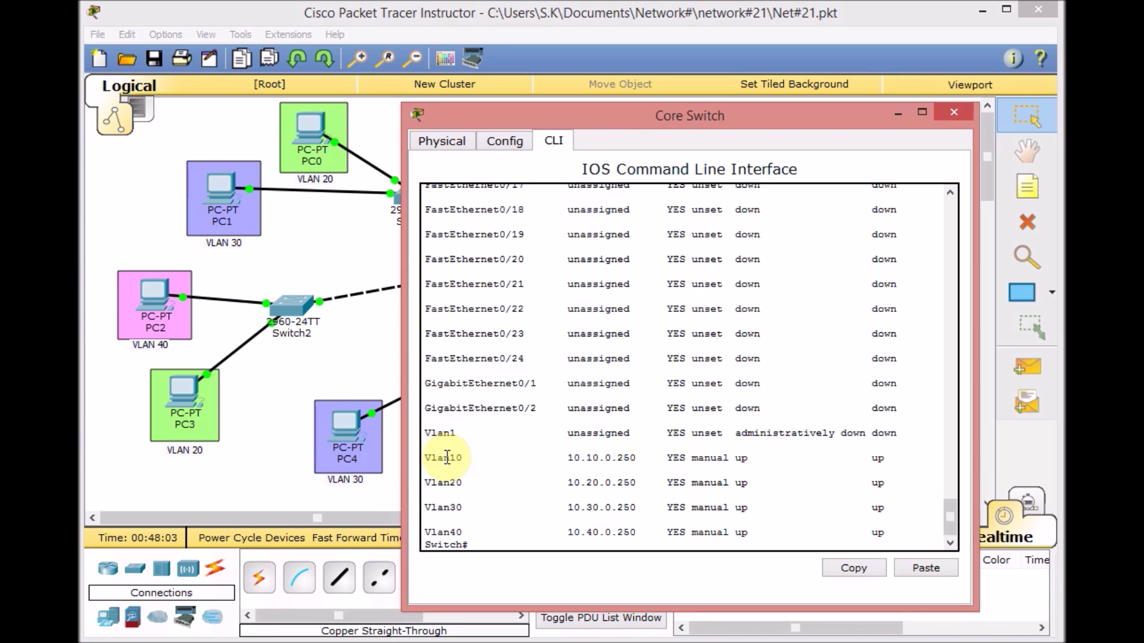
double_click(429, 482)
drag(563, 483, 613, 486)
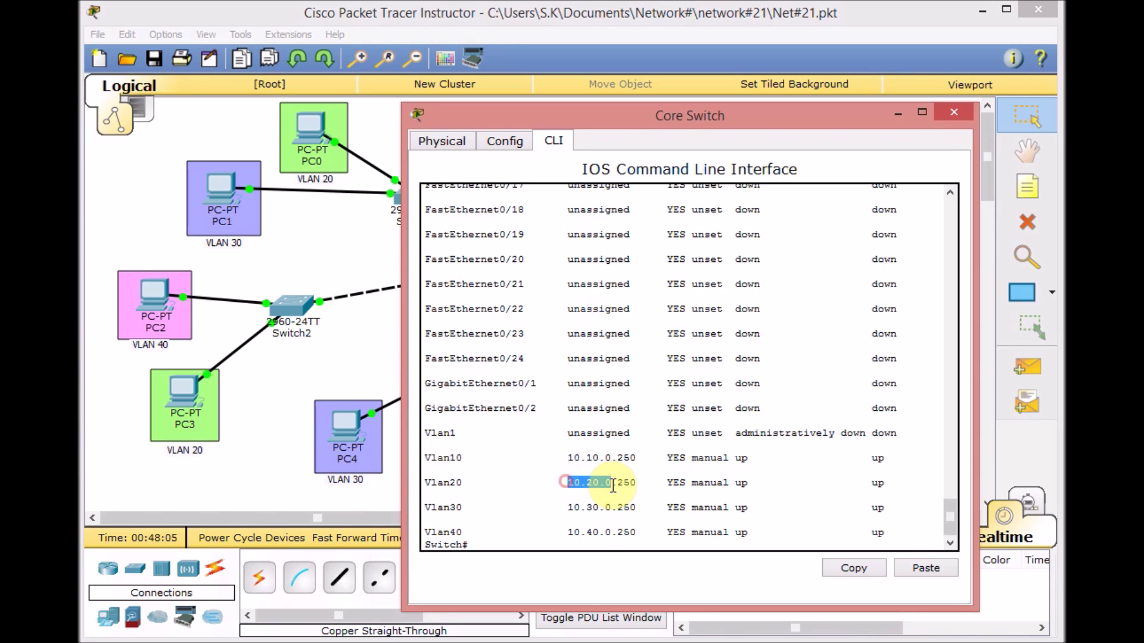
Show the running configuration and mark the Vlan20, Vlan30 and Vlan40 interface sections.
text(sh run int vlan 20)
key(Return)
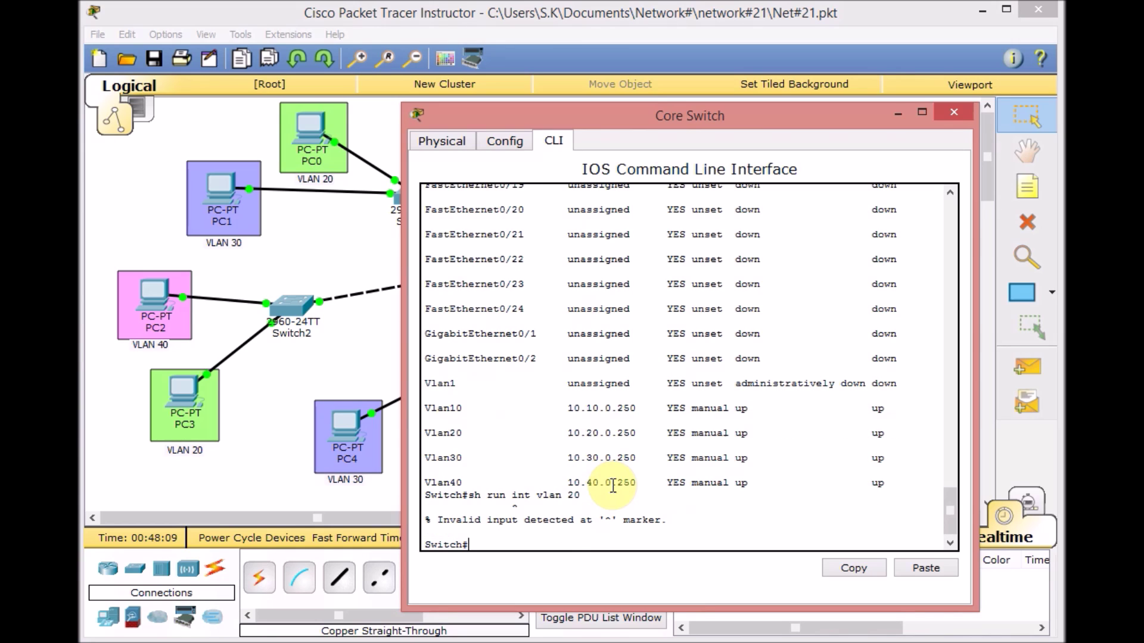
key(Up)
key(Return)
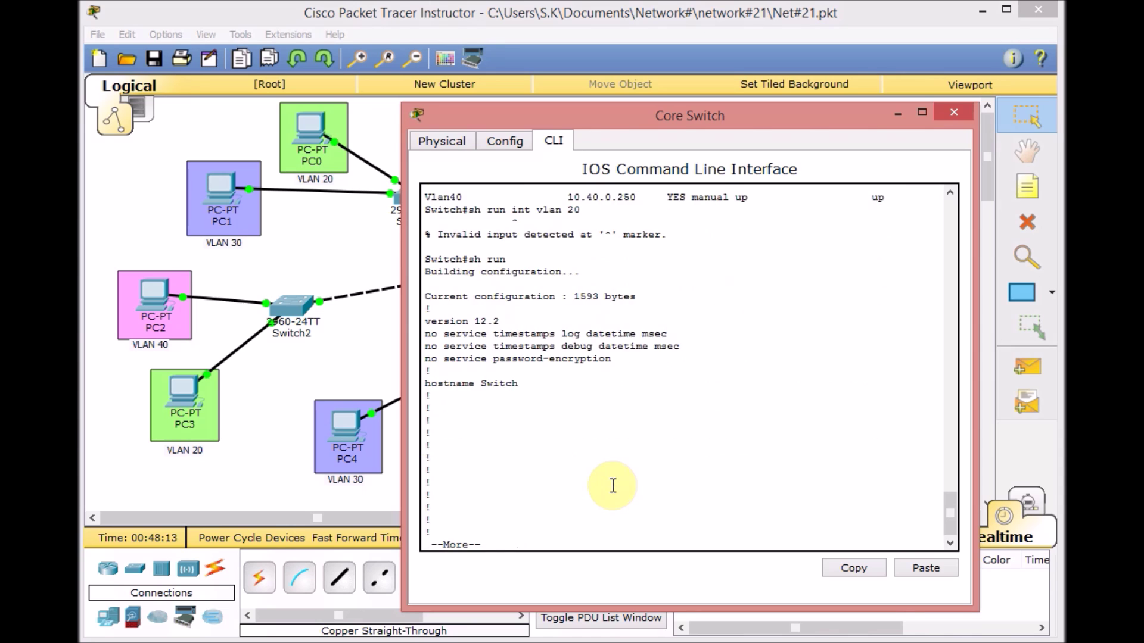
key(space)
key(space)
key(space)
key(space)
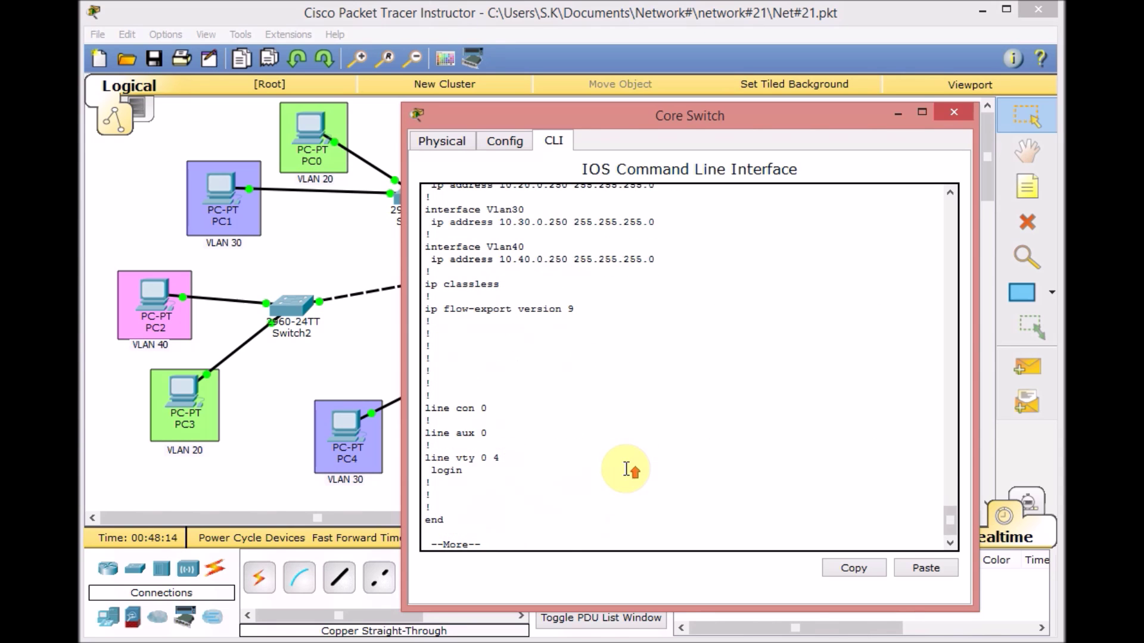
scroll(619, 474, up, 6)
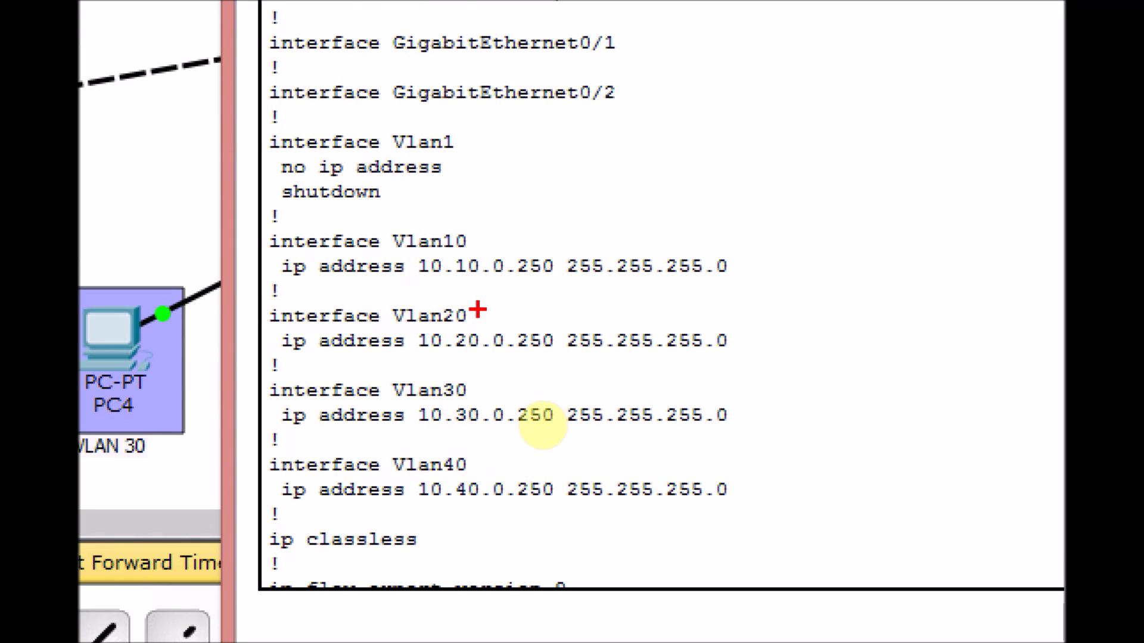
drag(477, 315, 508, 304)
drag(486, 389, 500, 374)
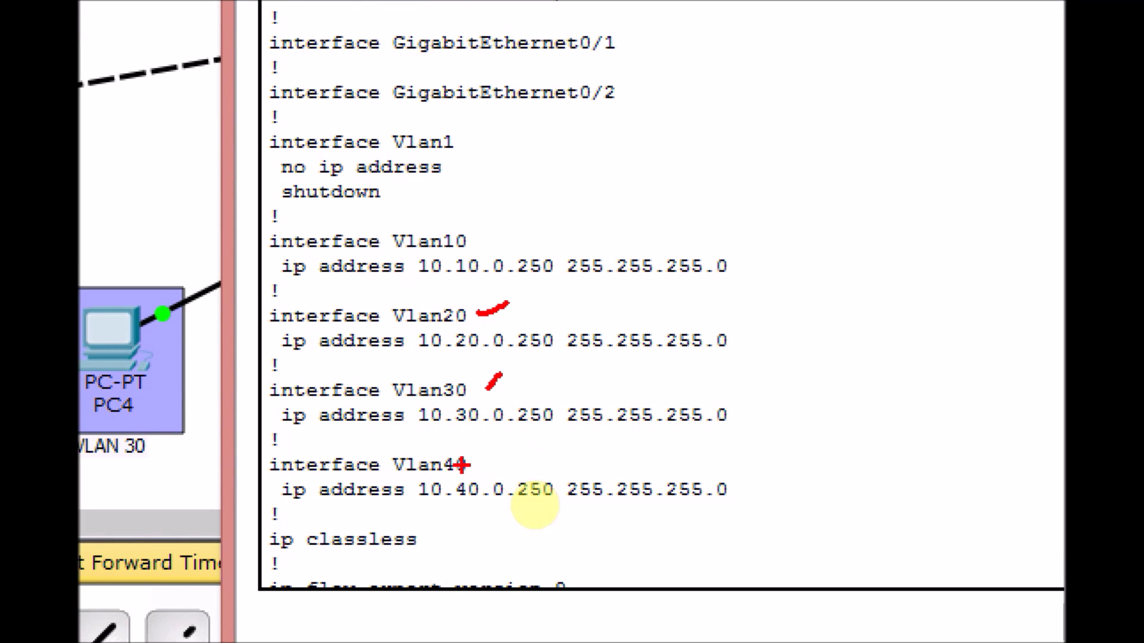
drag(478, 466, 488, 448)
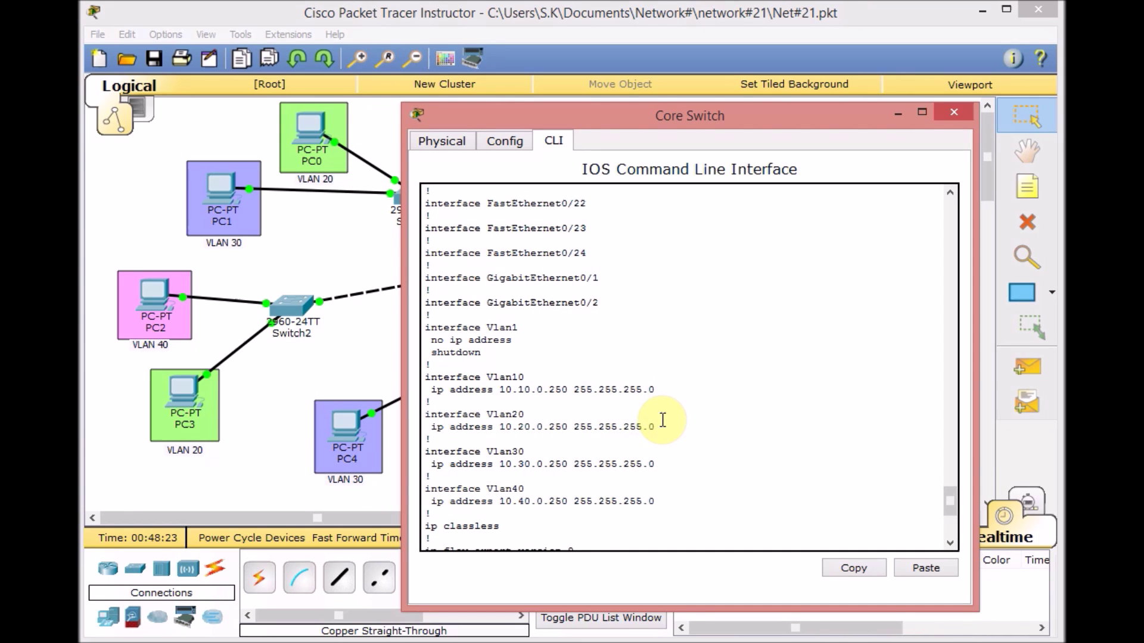
scroll(662, 420, down, 7)
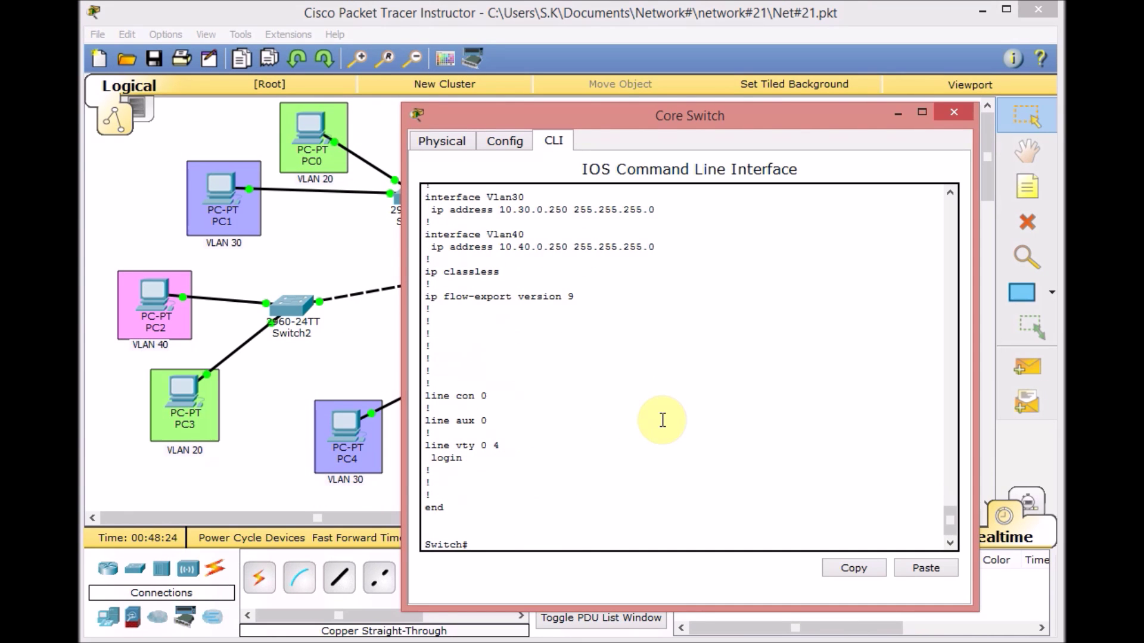
In global config, give interface Vlan20 ip helper-address 10.10.0.10.
text(f t)
key(Return)
text(int v)
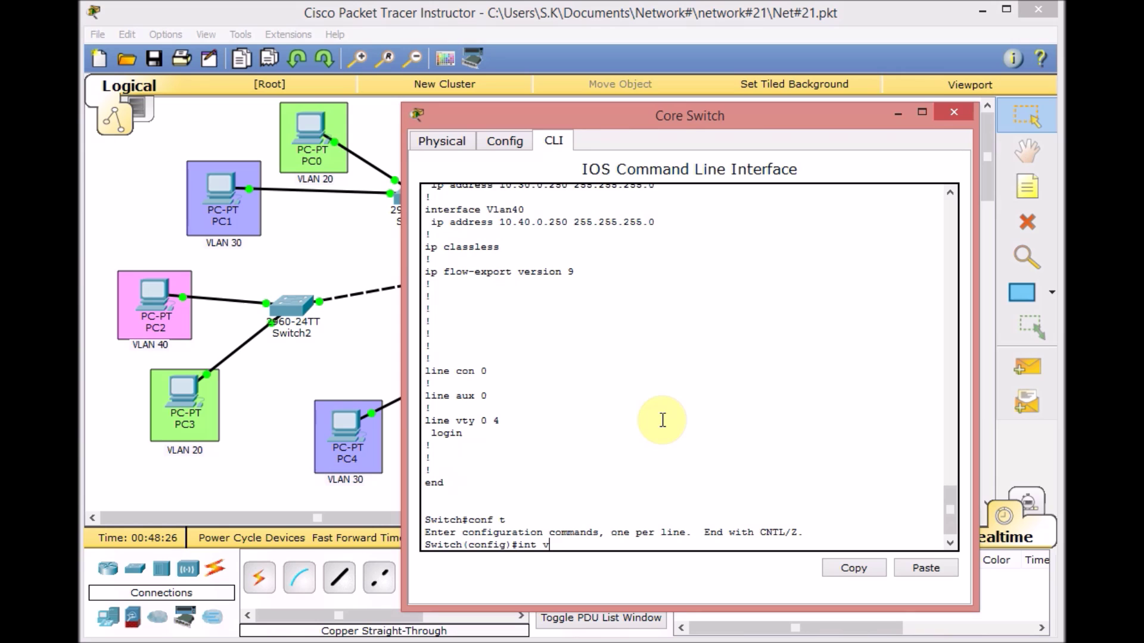
text(aln 20)
key(Return)
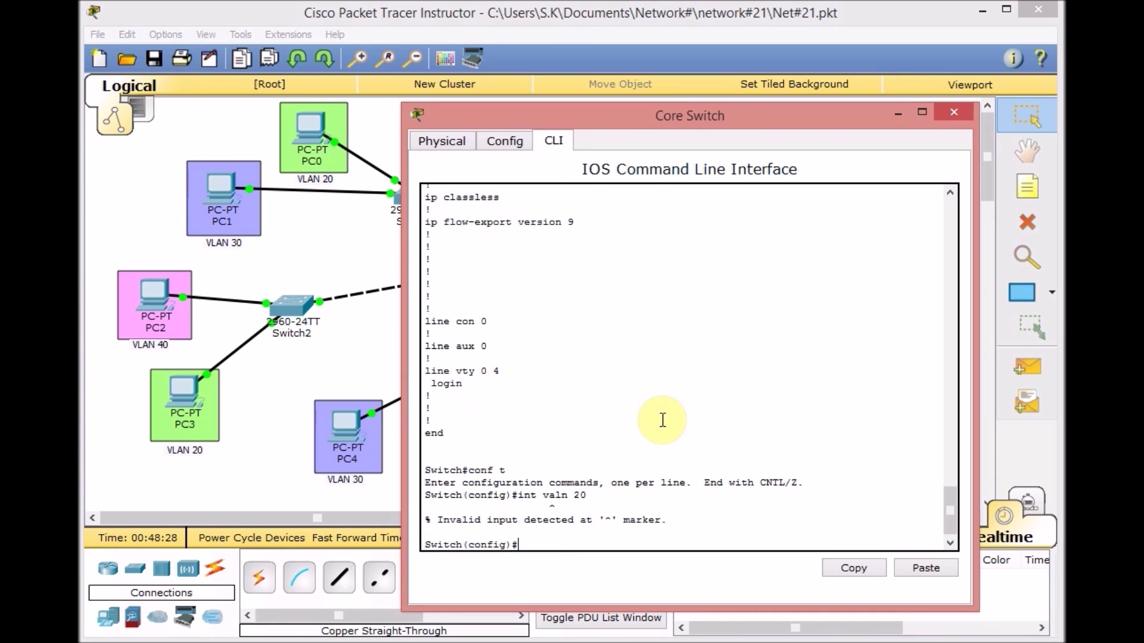
text(int vlan 20)
key(Return)
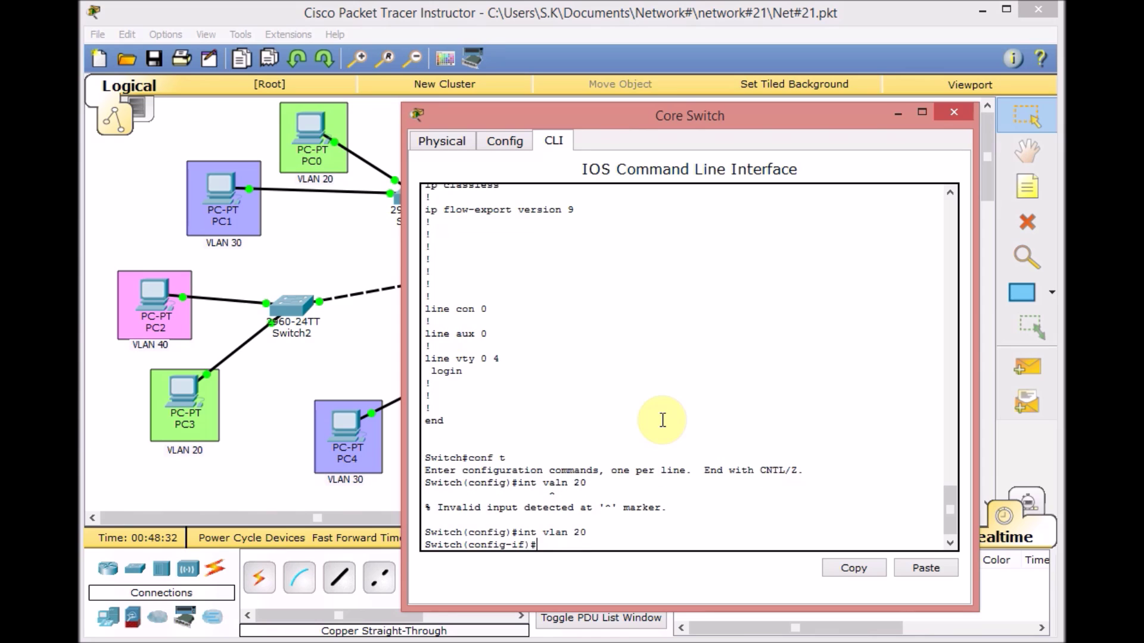
text(ip helpe)
key(Tab)
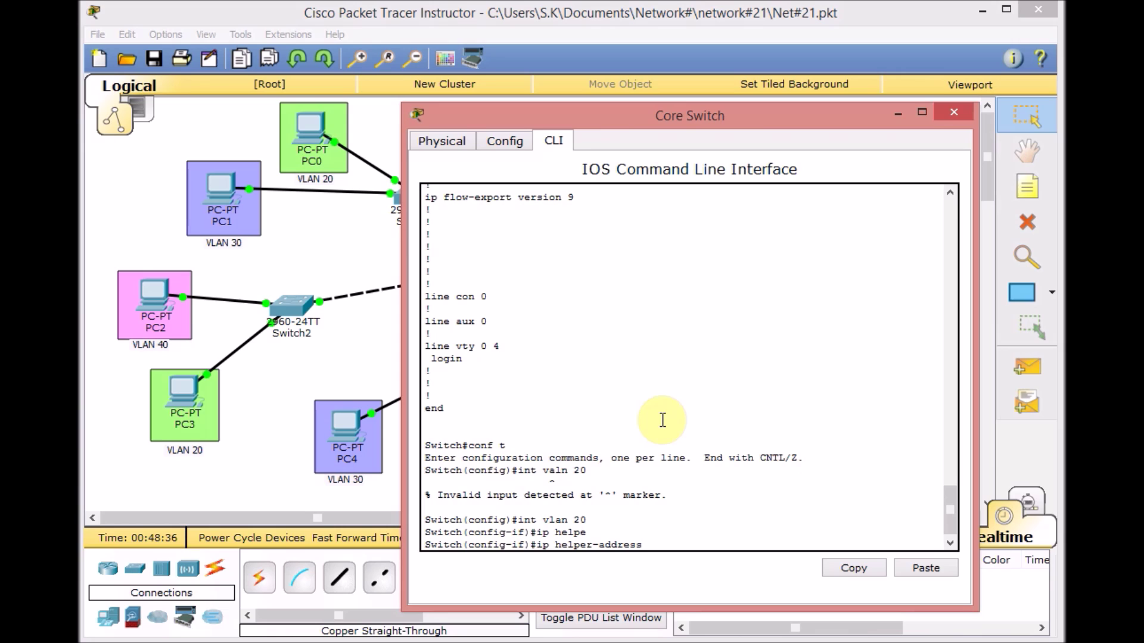
text(?)
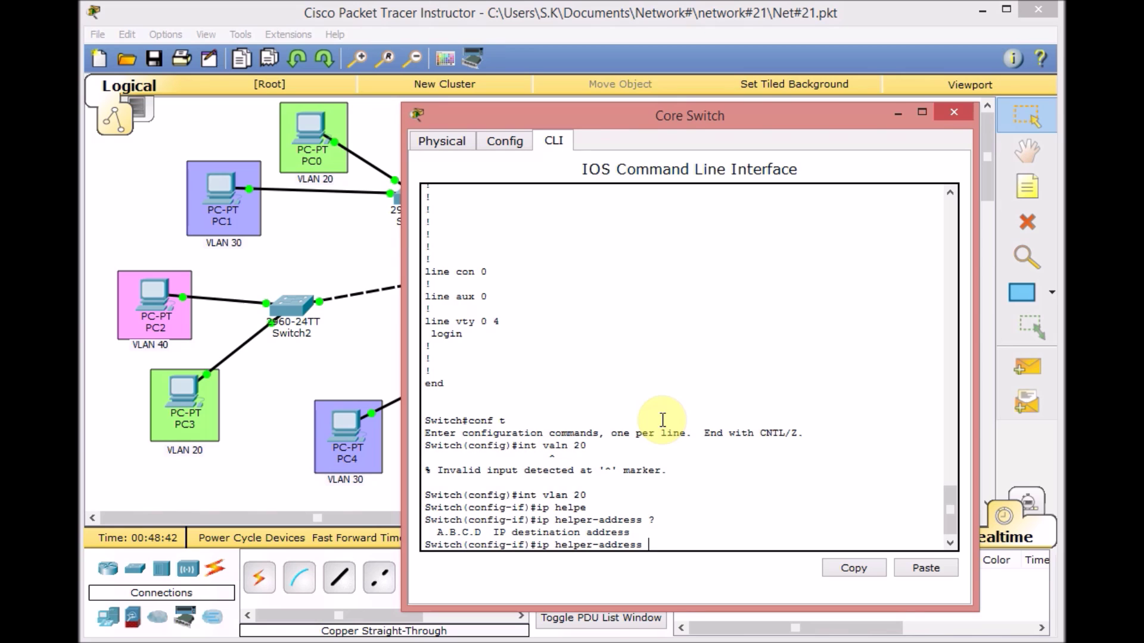
drag(740, 117, 573, 87)
text(10.)
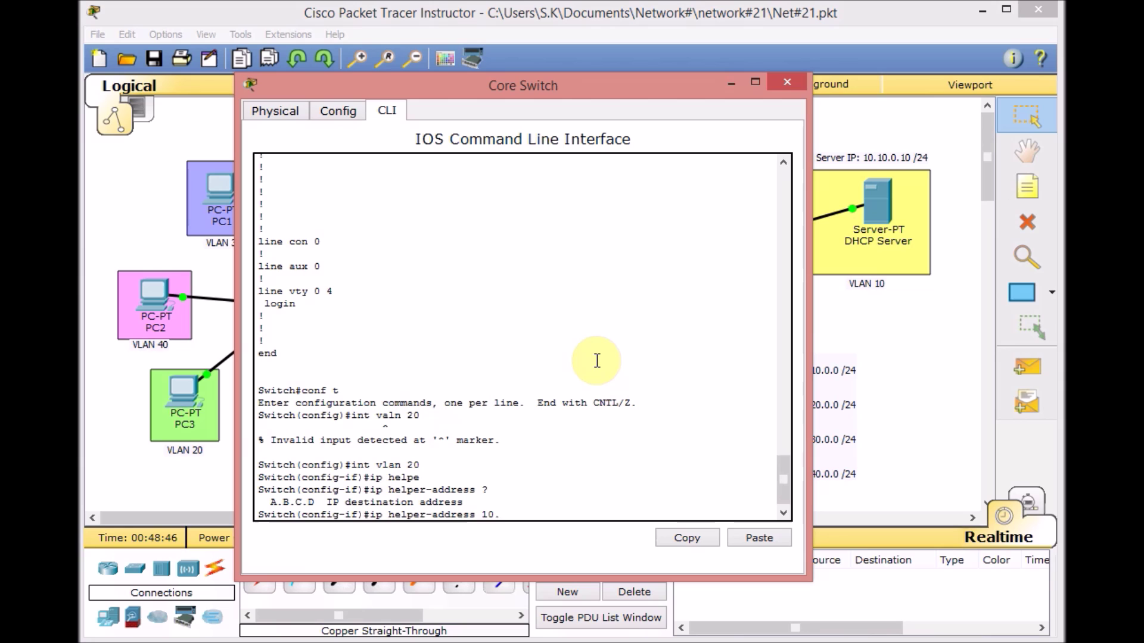
text(10.0.10)
key(Return)
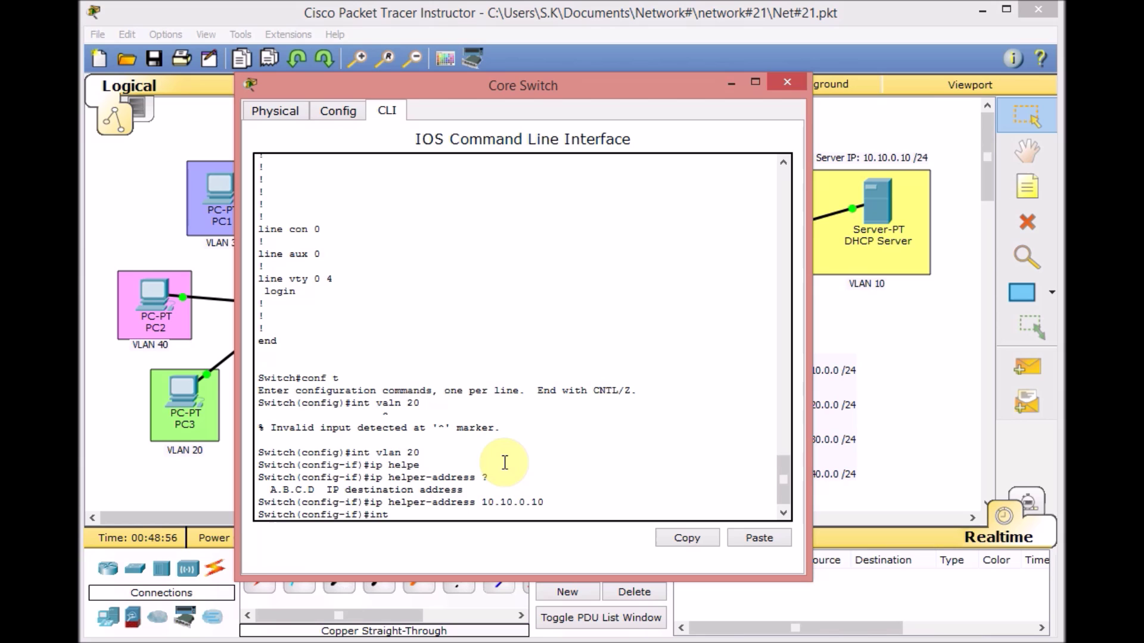
Give Vlan30 and Vlan40 the same helper-address 10.10.0.10 and exit configuration mode.
key(Return)
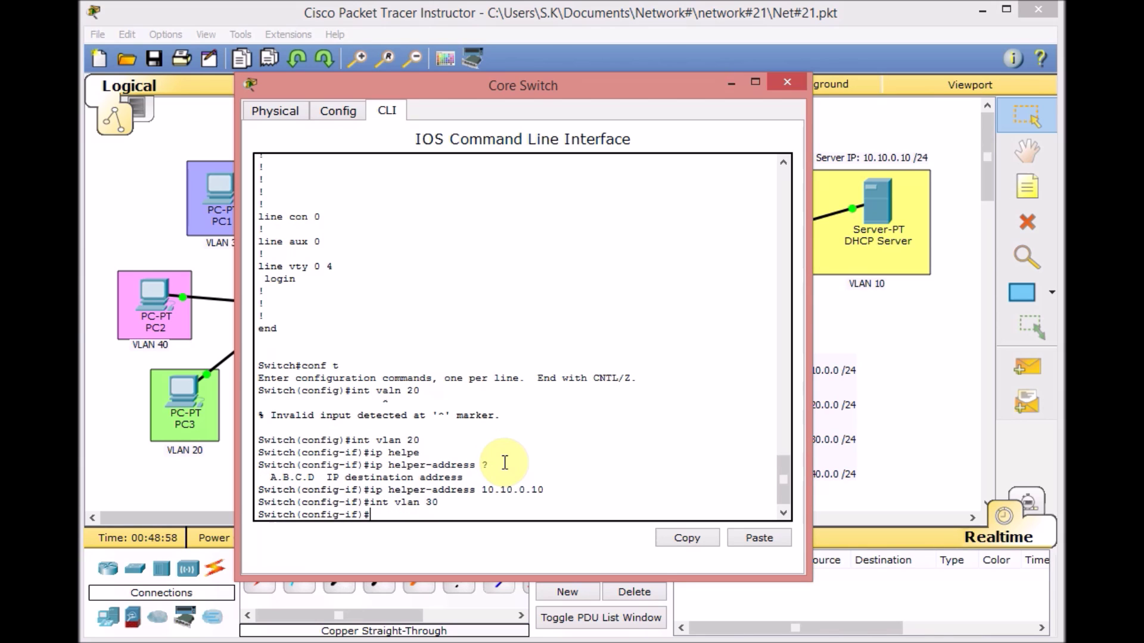
key(Up)
key(Up)
key(Return)
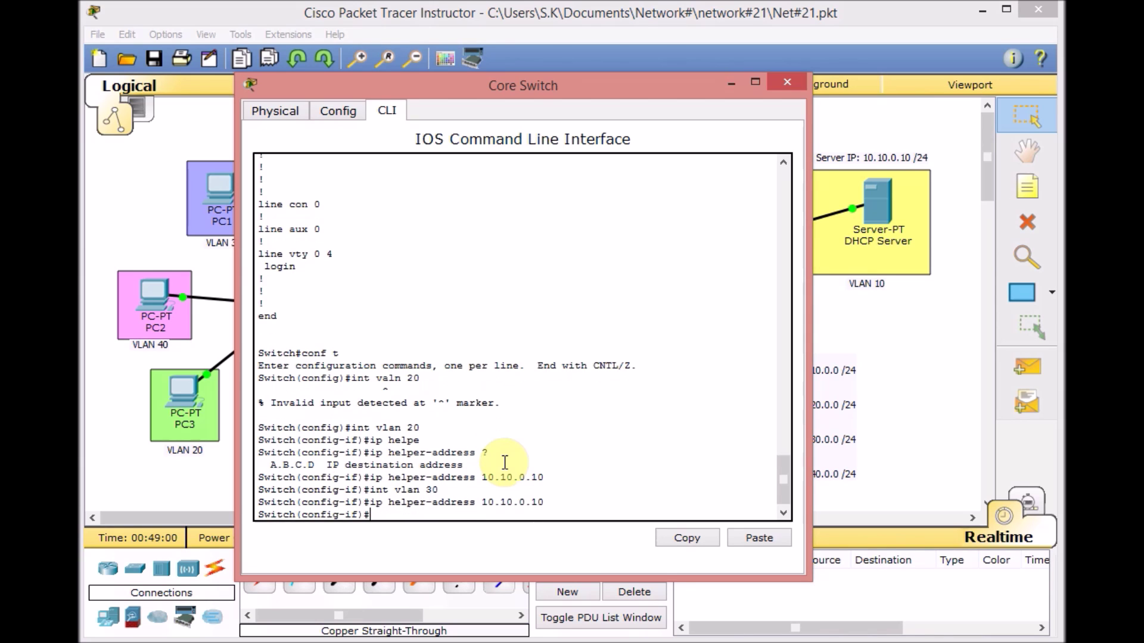
text(int vlan)
key(Return)
key(Up)
key(Up)
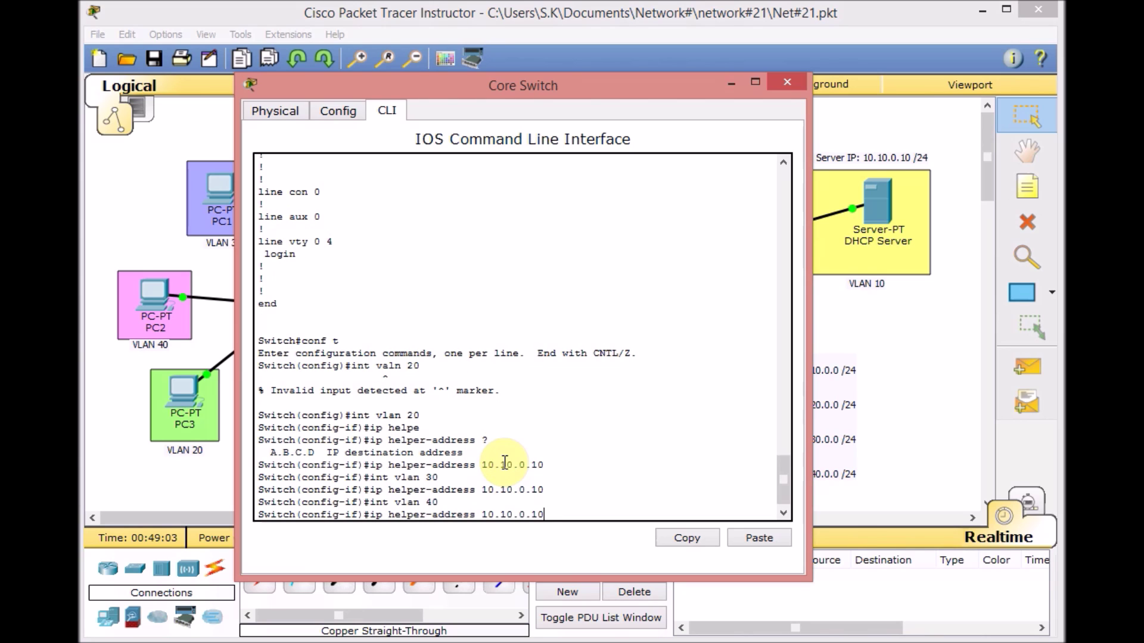
key(Return)
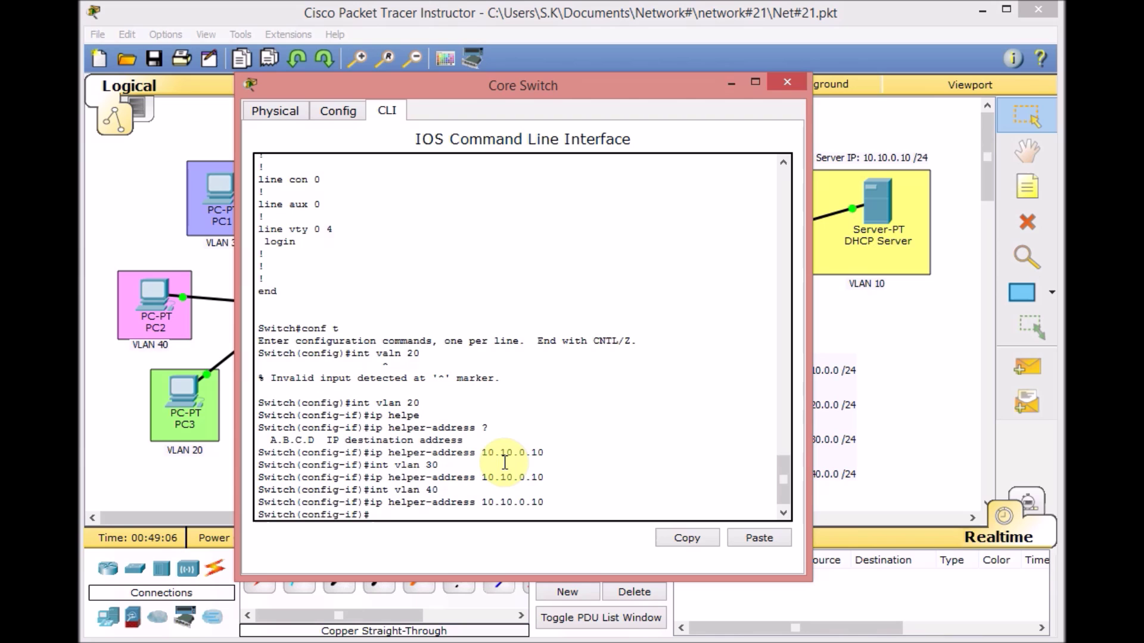
key(ctrl+z)
key(Return)
key(Return)
Confirm the helper-address lines in 'sh run', then close the Core Switch window.
text(sh run)
key(Return)
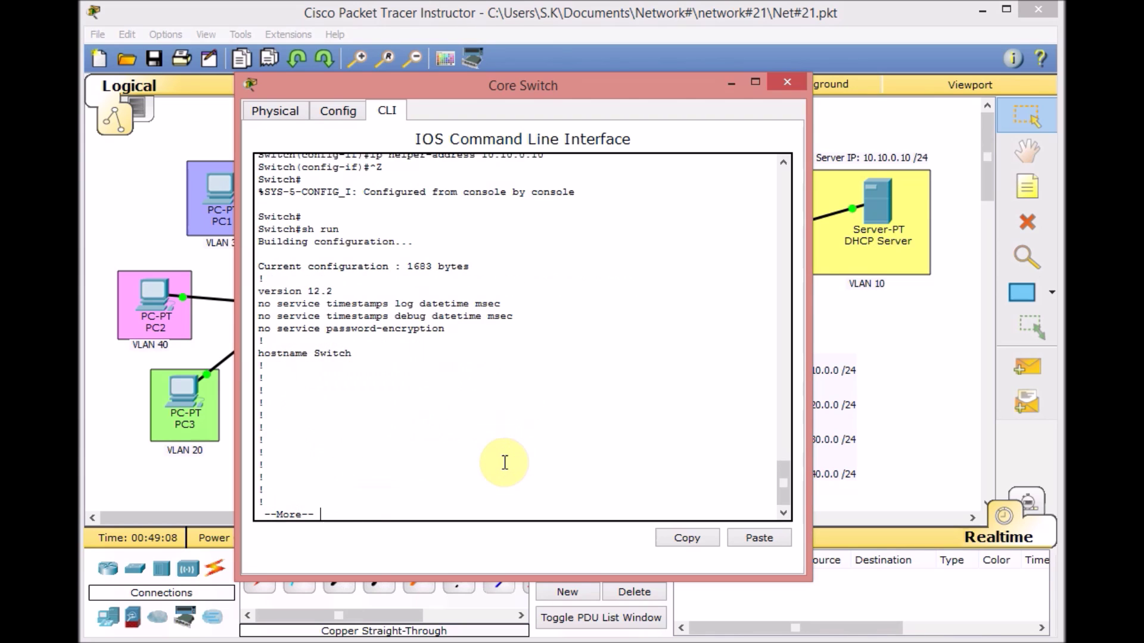
key(space)
key(space)
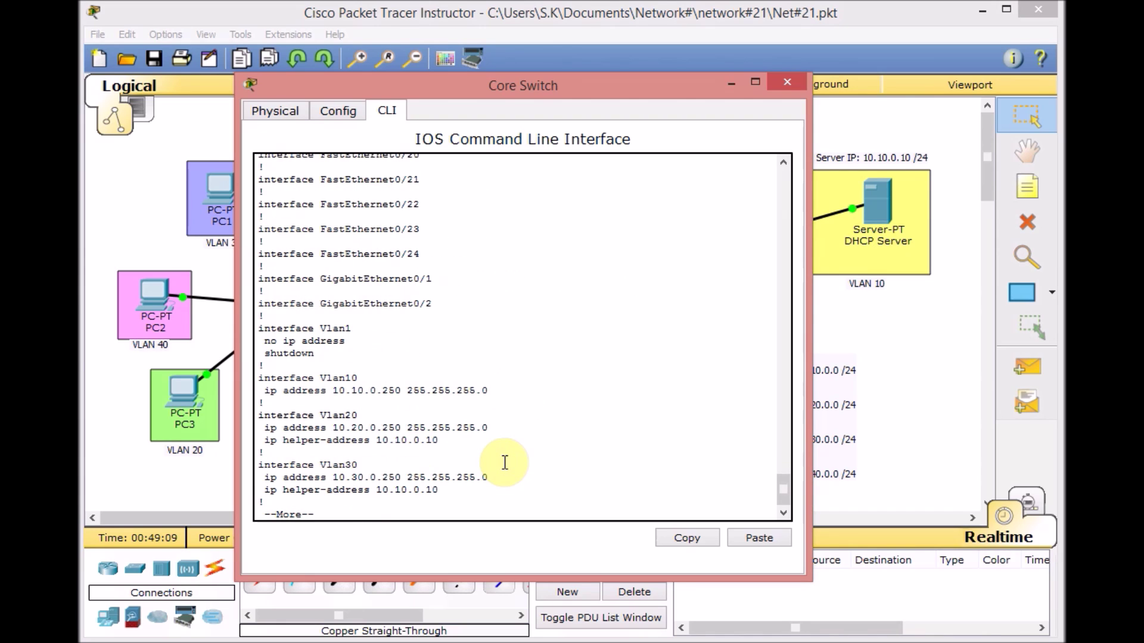
key(space)
scroll(510, 435, up, 5)
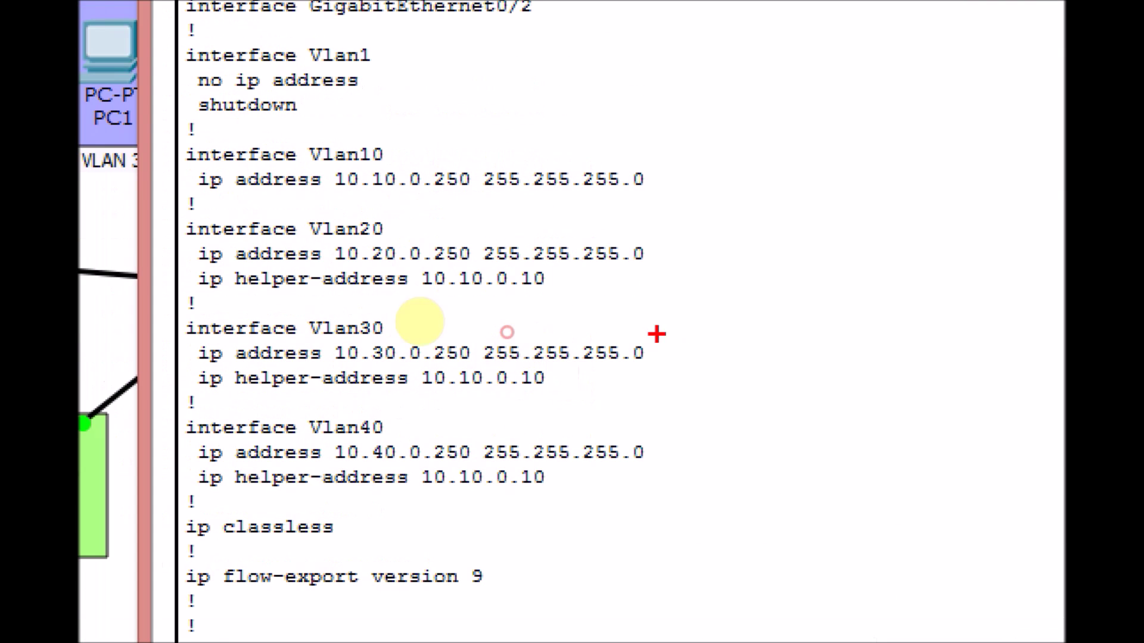
drag(187, 281, 206, 267)
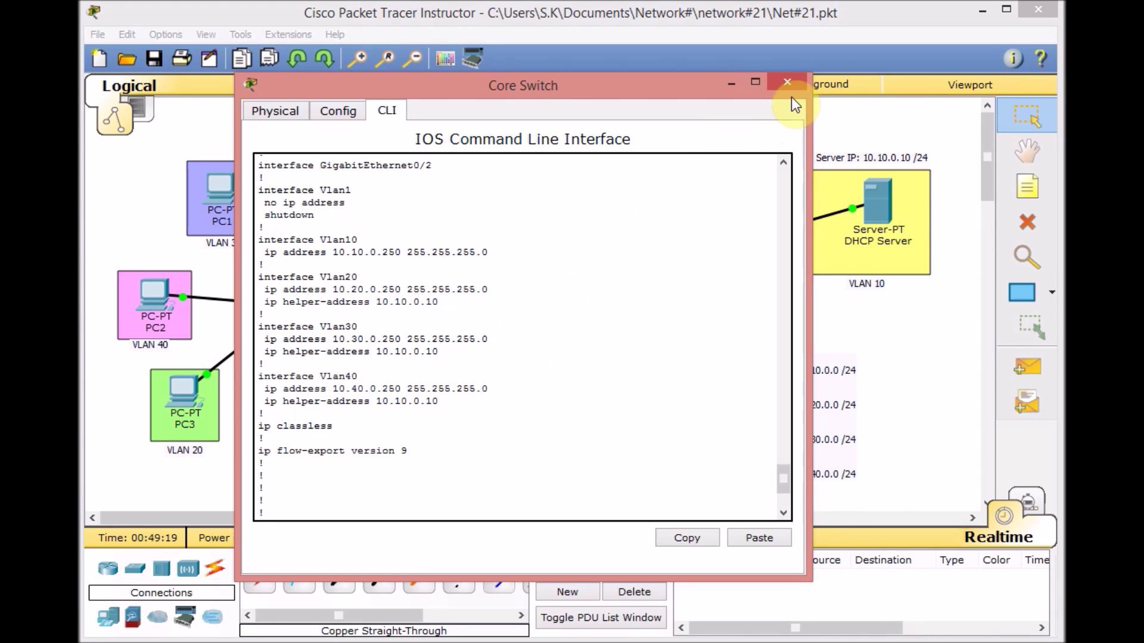
click(787, 83)
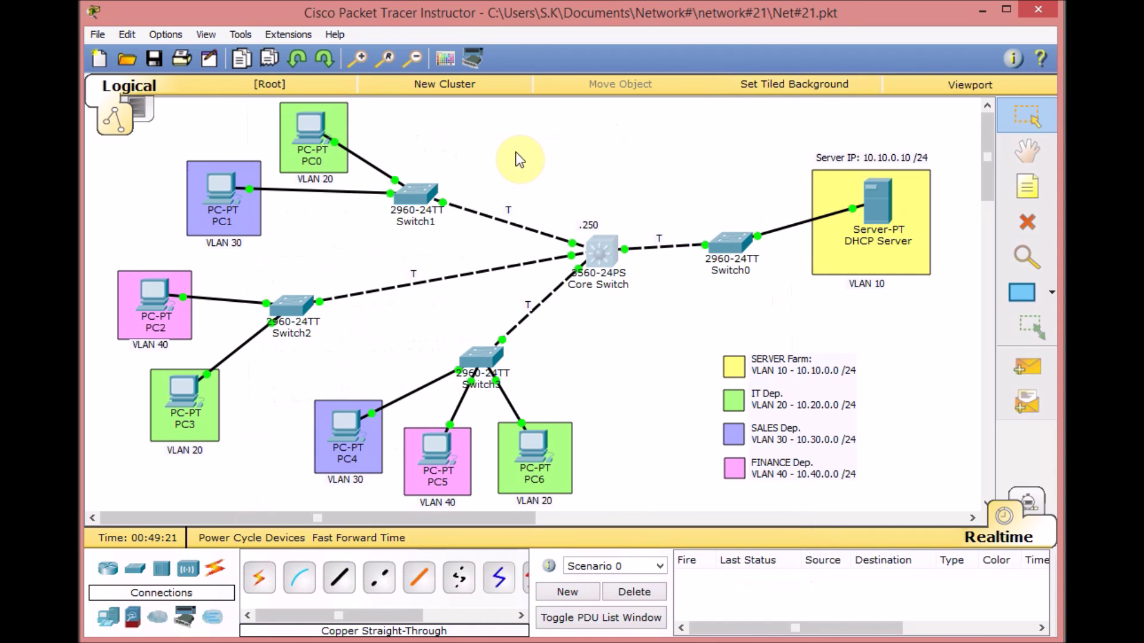
Check that PC0 now holds DHCP address 10.20.0.10.
click(309, 138)
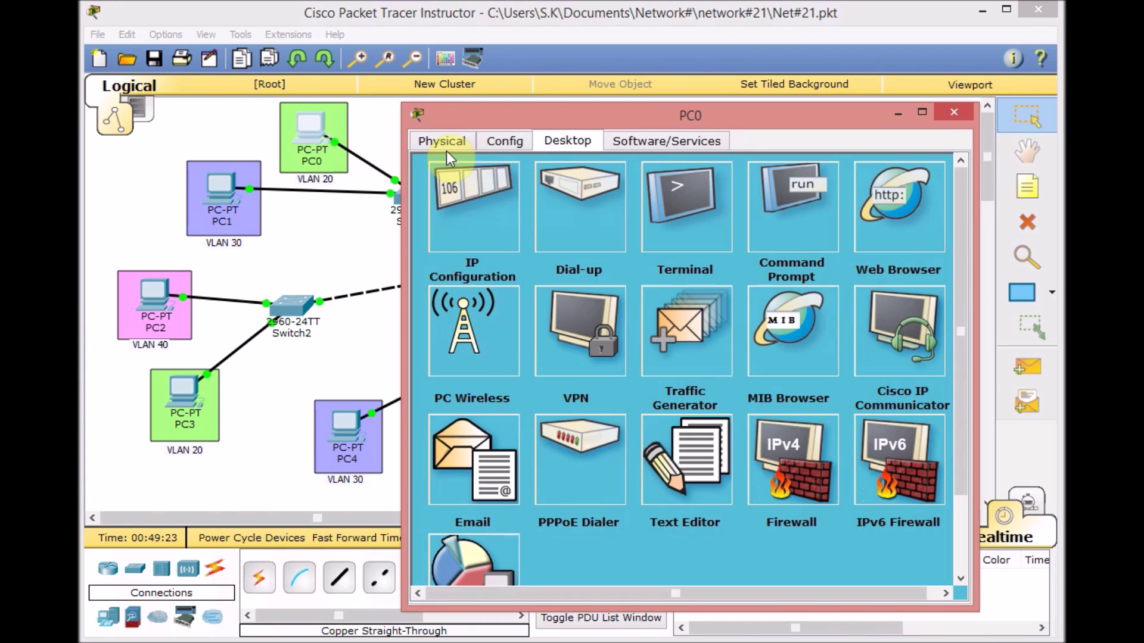
click(480, 234)
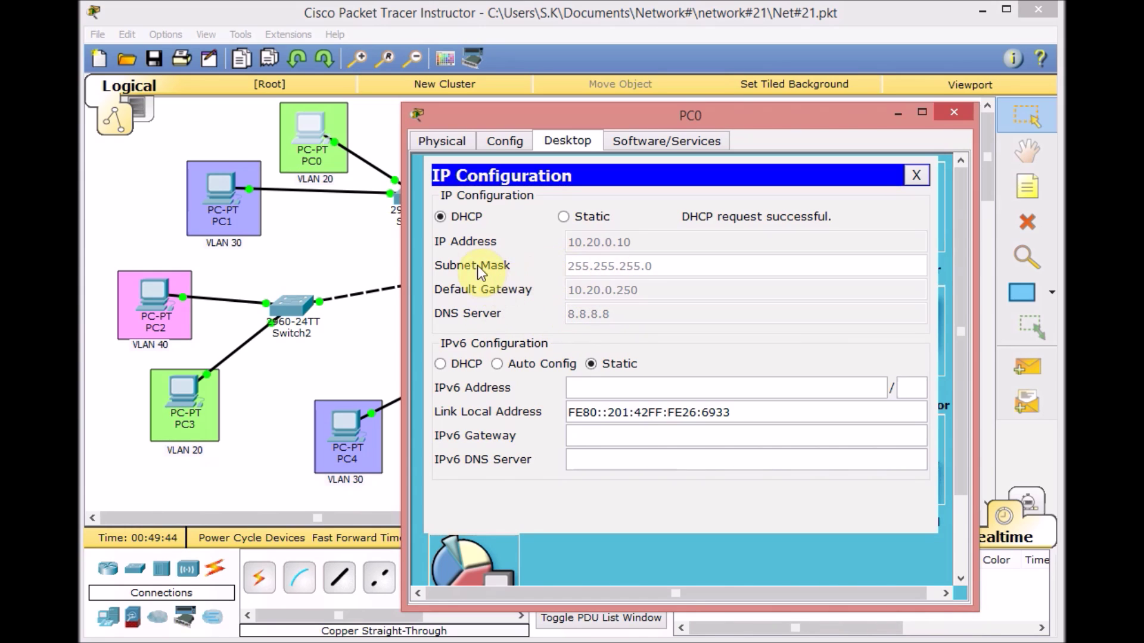
click(914, 176)
click(954, 112)
Set PC1 to DHCP so it receives 10.30.0.10 with gateway 10.30.0.250.
click(216, 190)
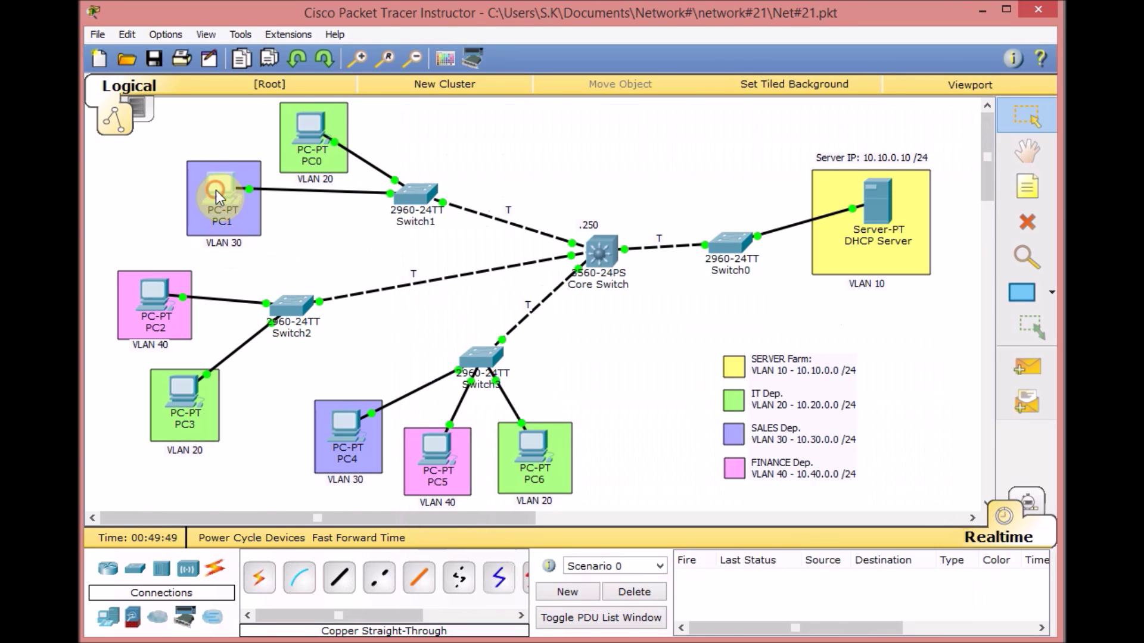
click(548, 140)
click(467, 202)
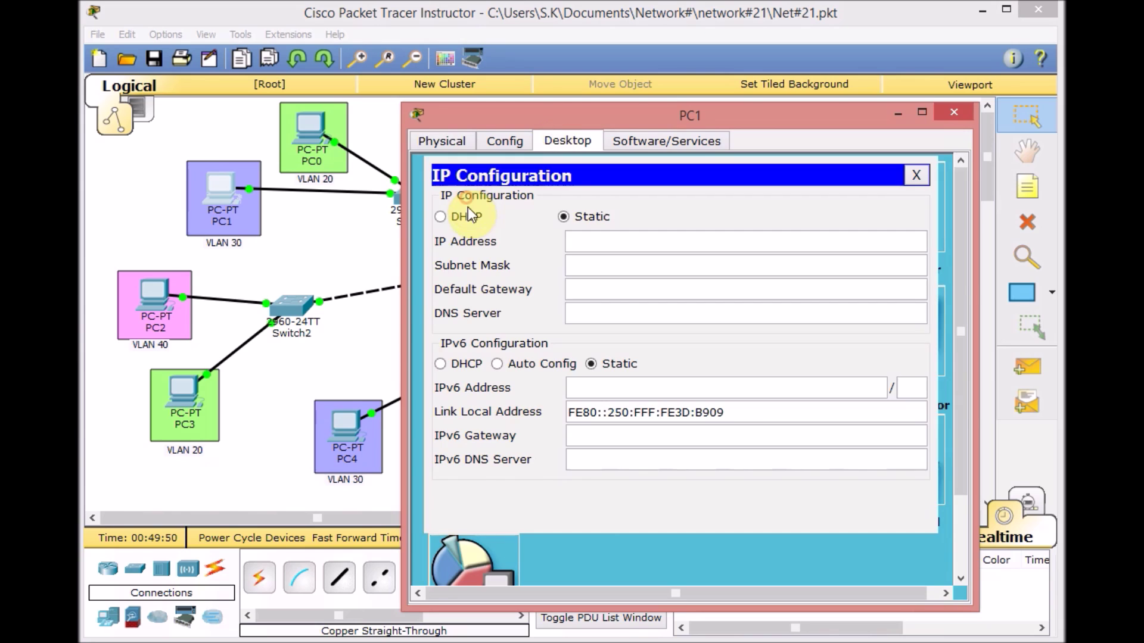
click(452, 217)
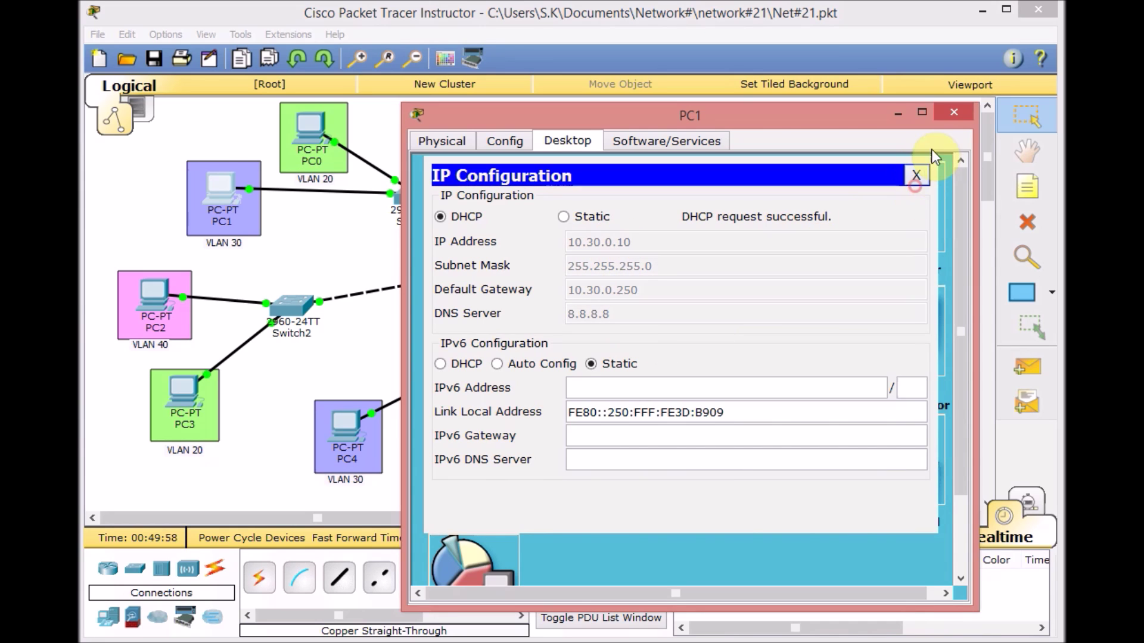
click(905, 177)
click(953, 114)
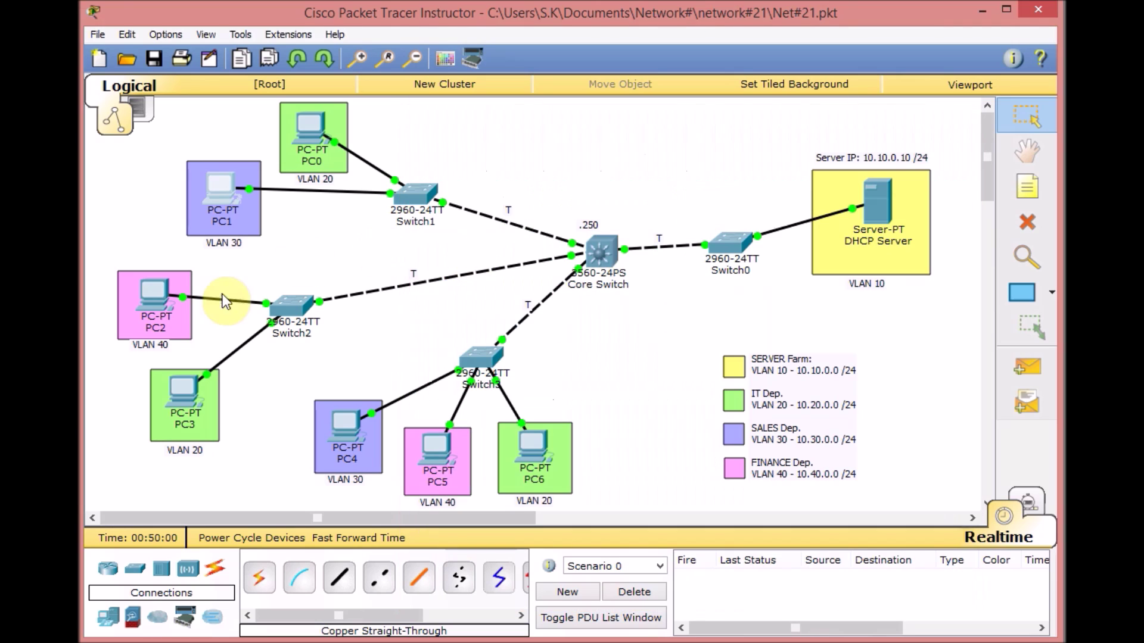
Set PC2 to DHCP so it obtains 10.40.0.10.
click(167, 305)
click(505, 140)
click(567, 141)
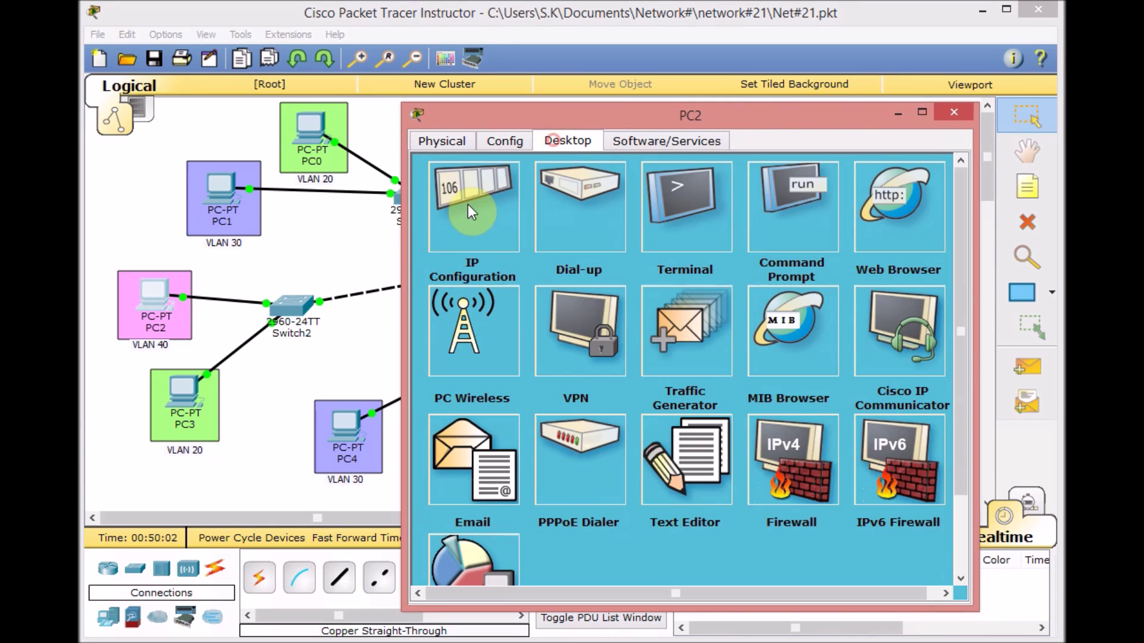
click(467, 202)
click(460, 216)
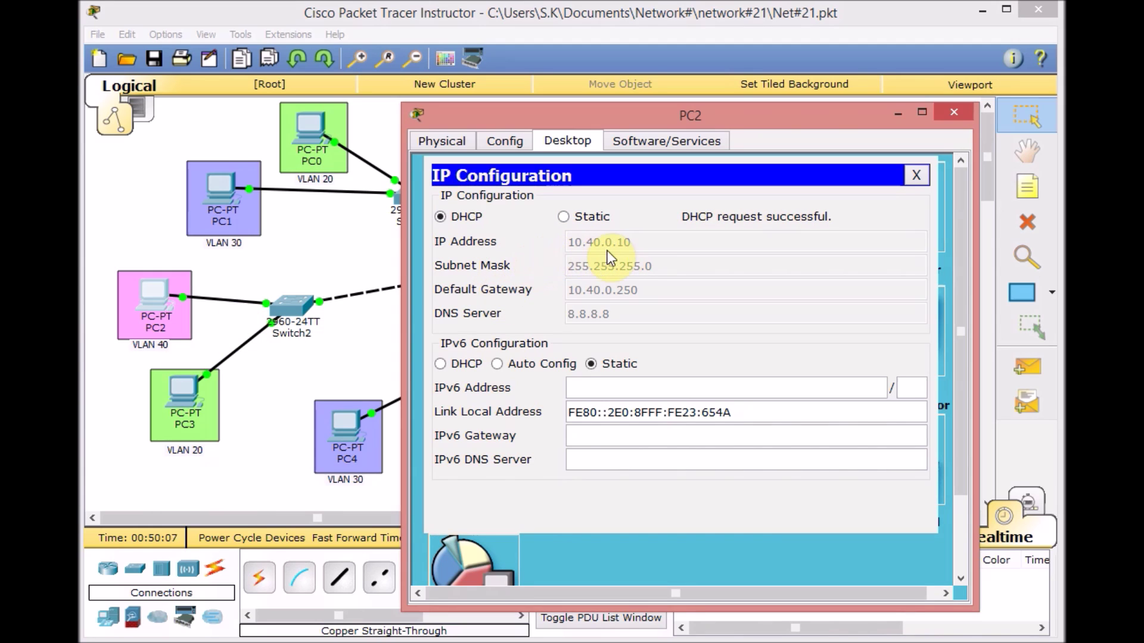
click(915, 176)
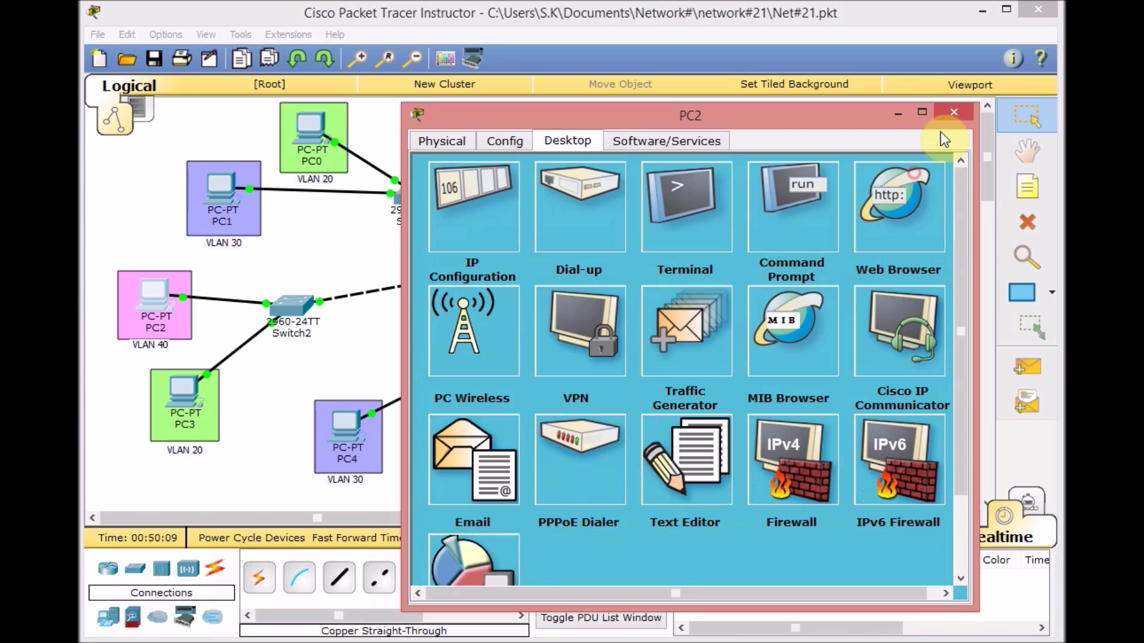
click(971, 116)
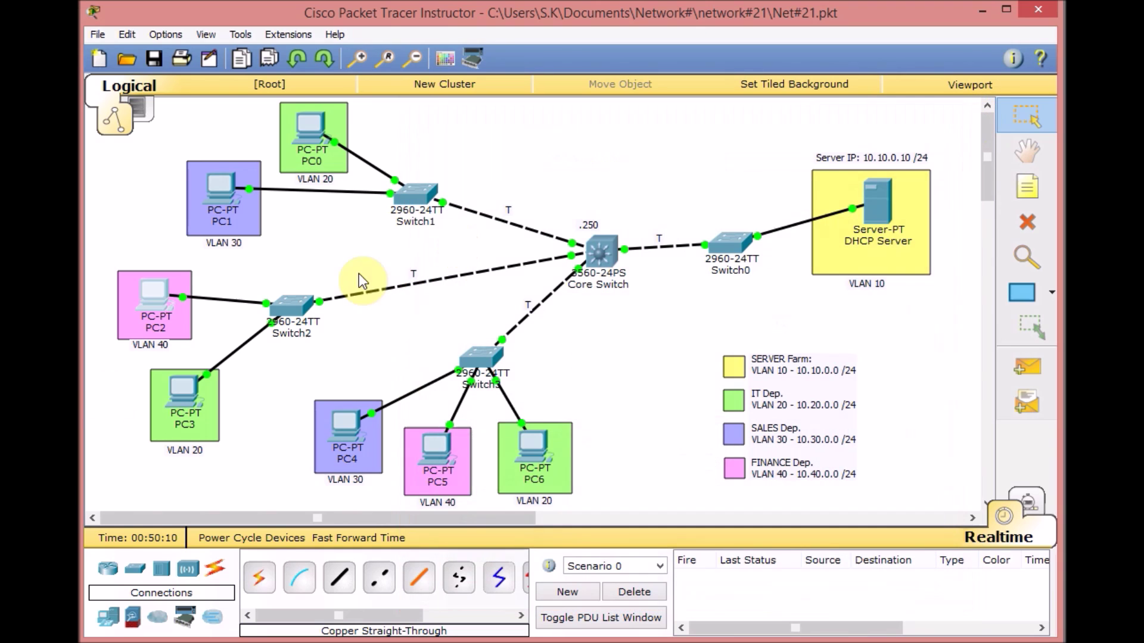
Set PC3 to DHCP so it obtains 10.20.0.11.
click(185, 393)
click(567, 142)
click(504, 210)
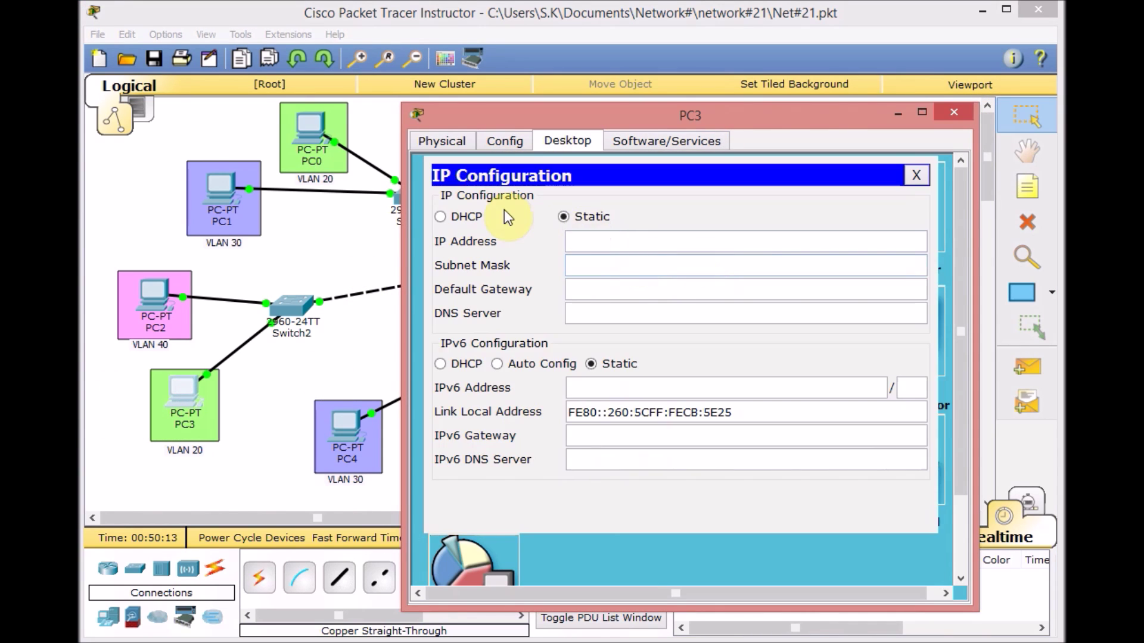
click(468, 217)
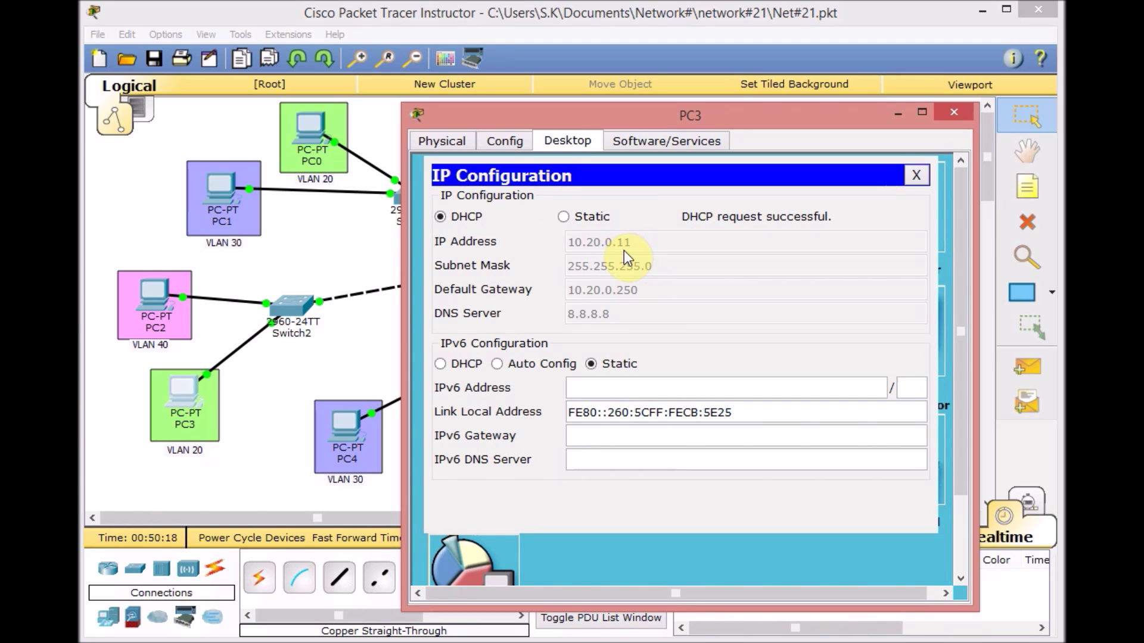
click(912, 177)
Set PC4 to DHCP so it obtains 10.30.0.11.
click(954, 113)
click(351, 429)
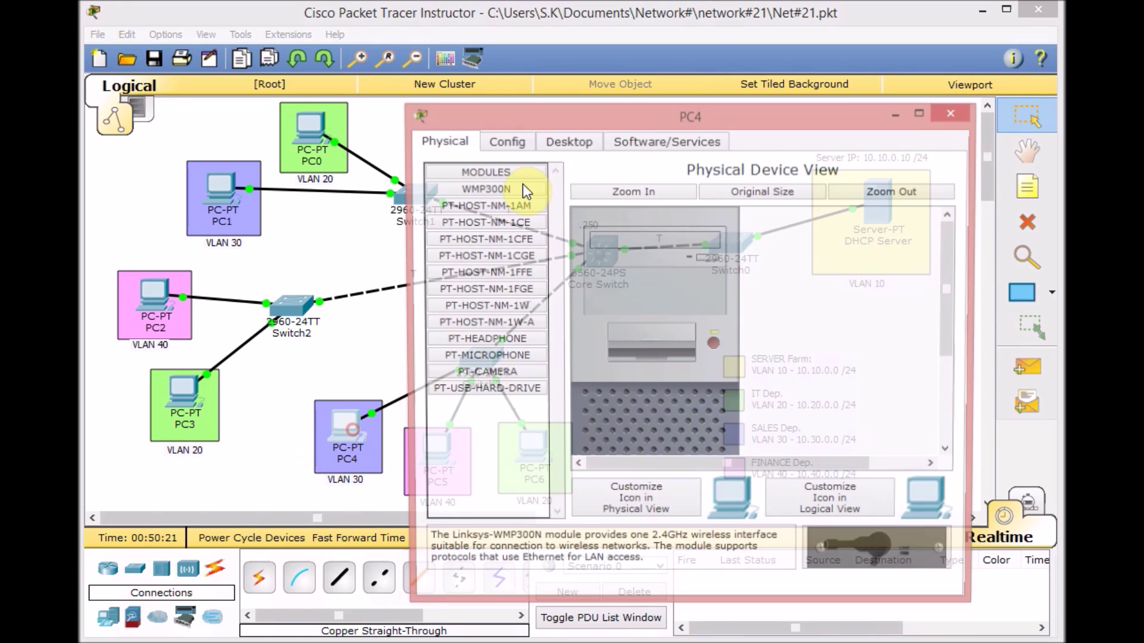
click(563, 145)
click(448, 187)
click(456, 217)
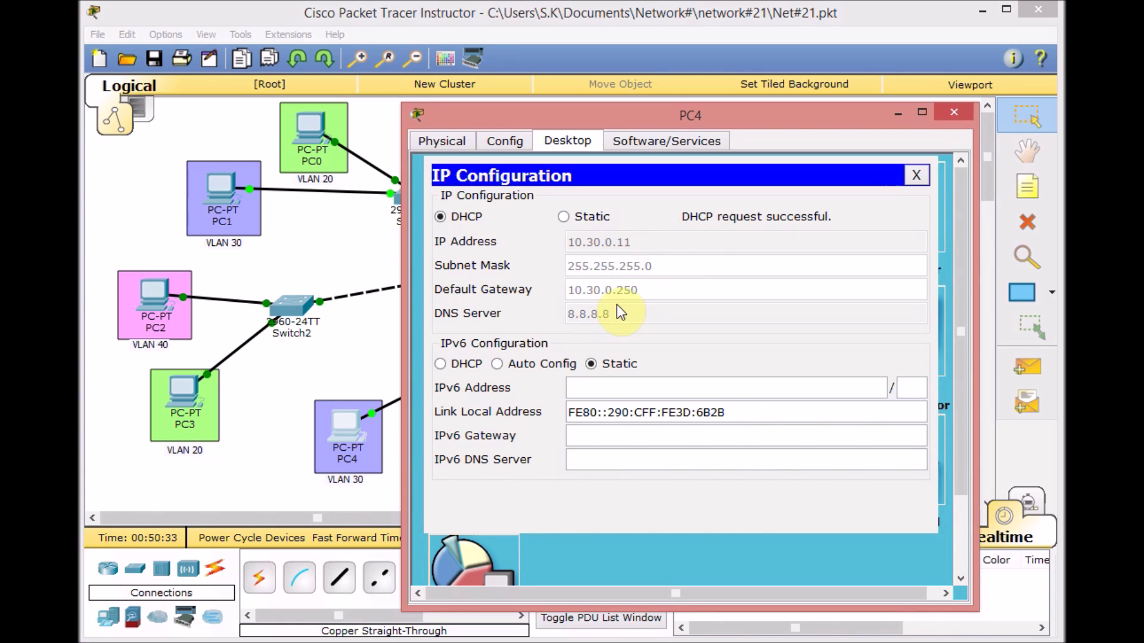
click(916, 176)
click(953, 111)
Set PC5 to DHCP so it obtains 10.40.0.11.
click(439, 451)
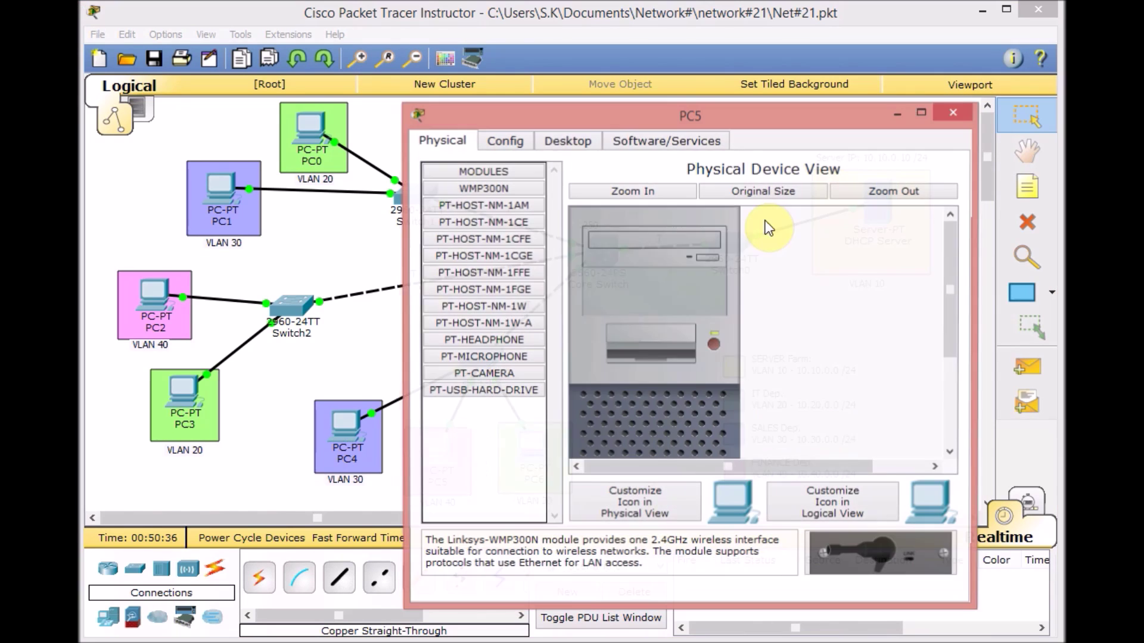
click(561, 140)
click(491, 193)
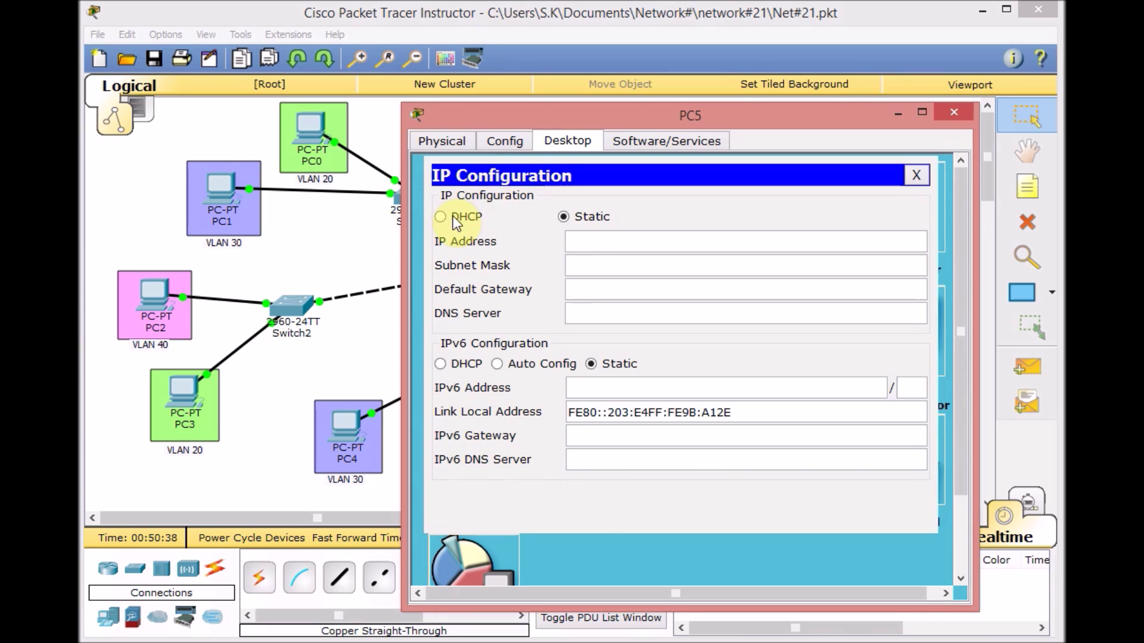
click(452, 216)
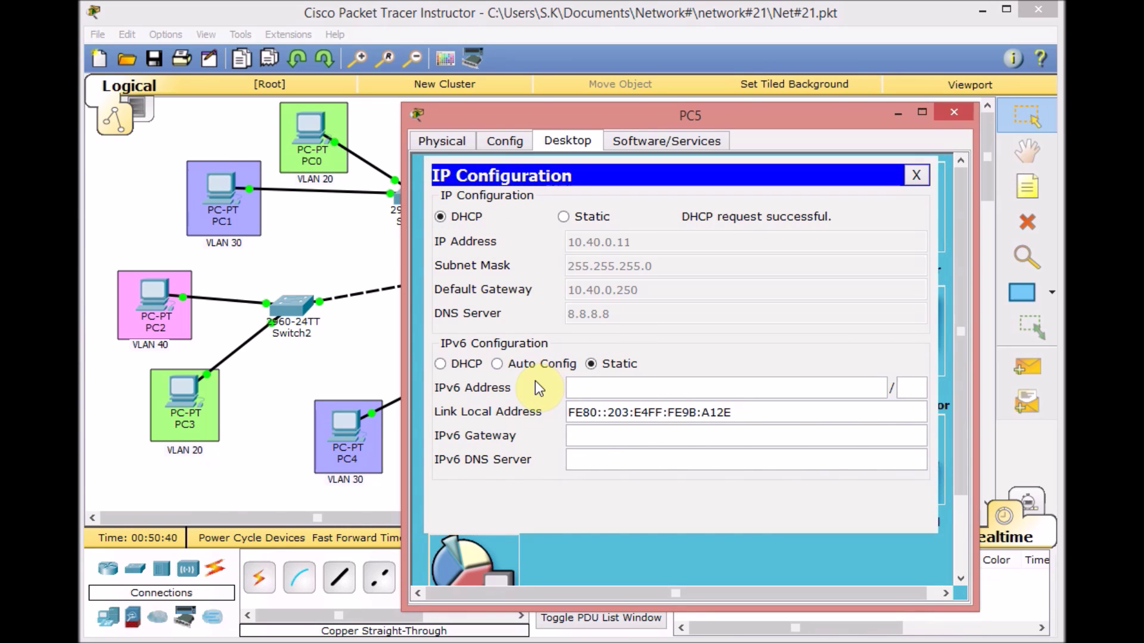
click(914, 177)
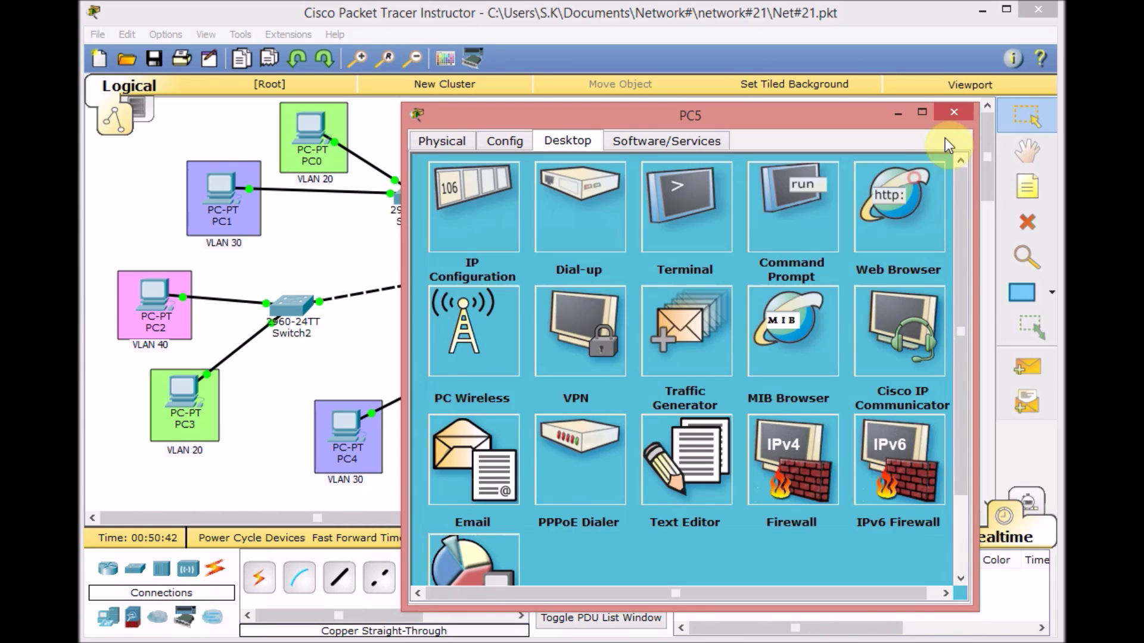
click(952, 114)
click(526, 444)
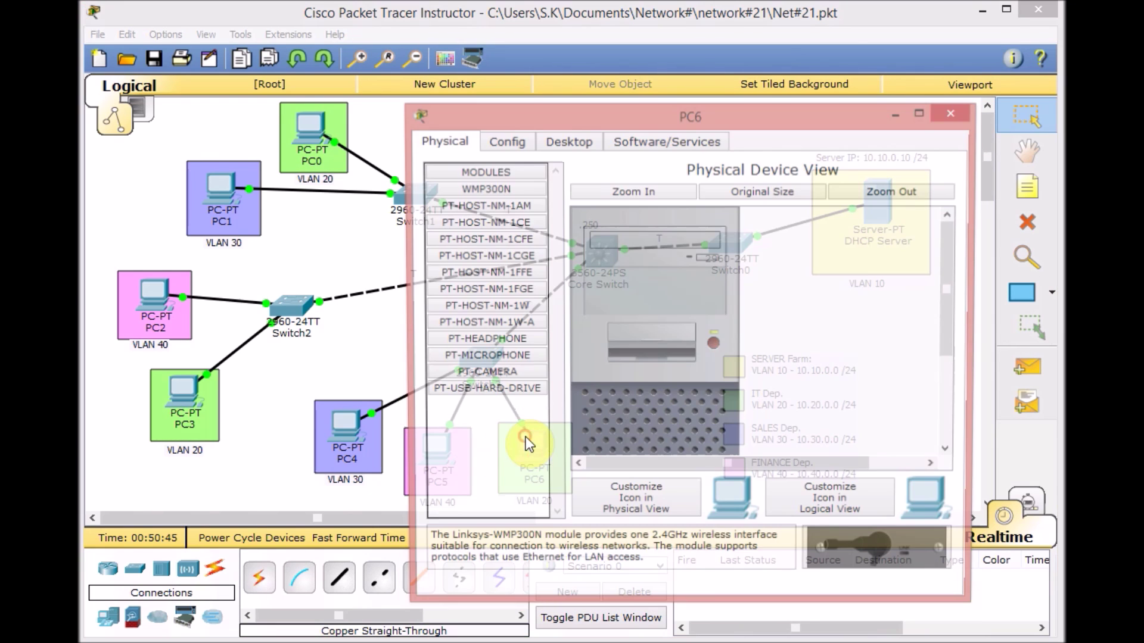
Switch PC6's IP configuration to DHCP so it leases 10.20.0.12 with gateway 10.20.0.250.
click(559, 141)
click(470, 192)
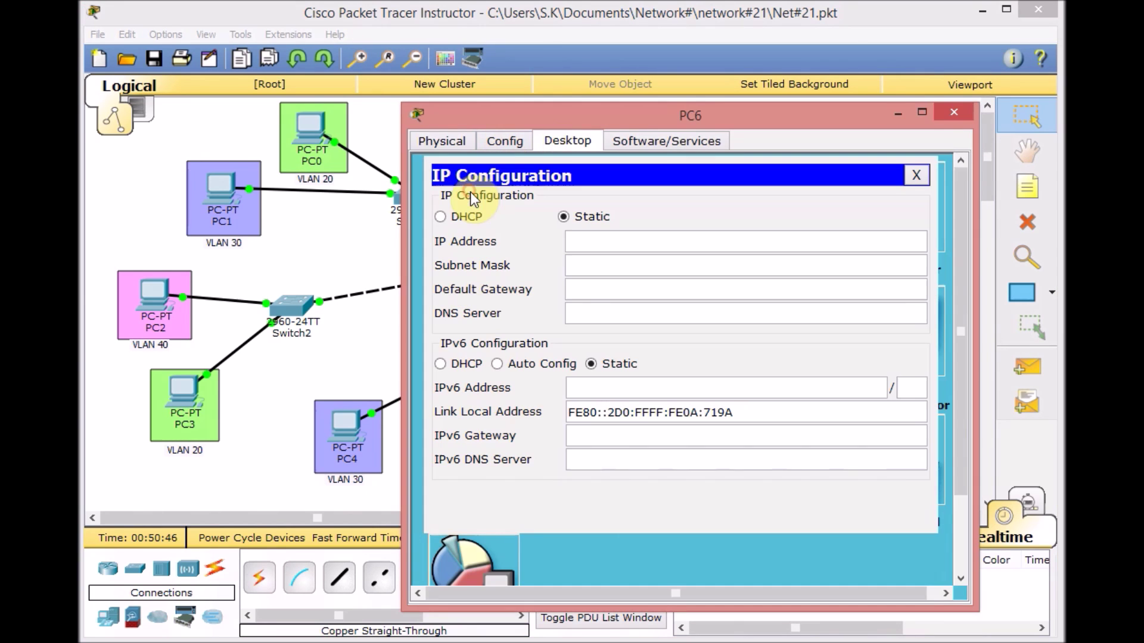
click(459, 217)
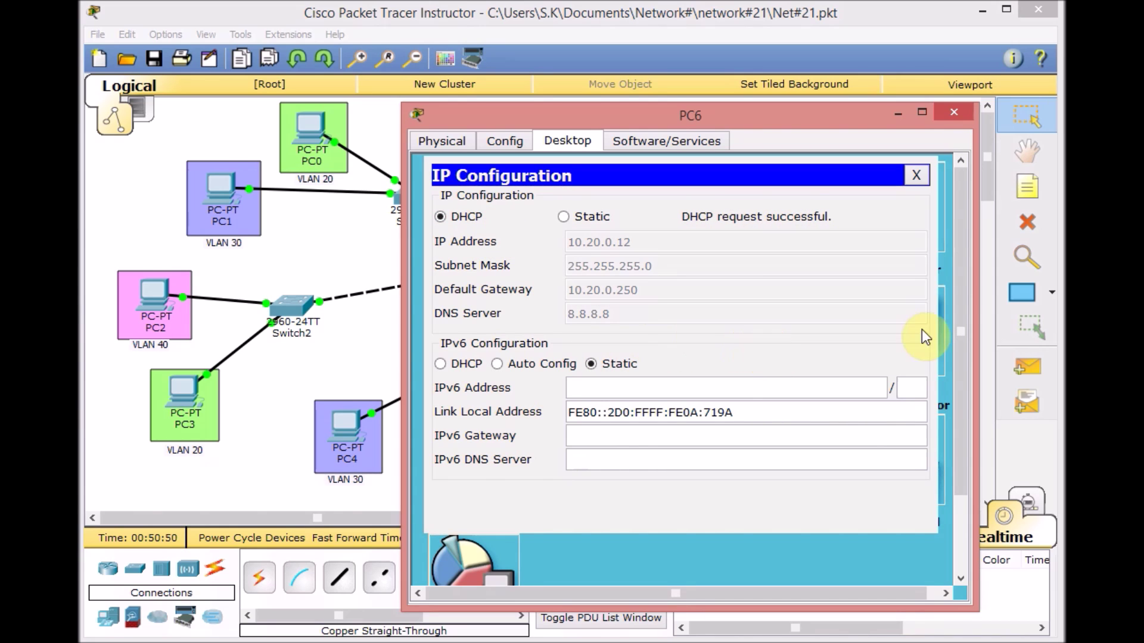
click(915, 176)
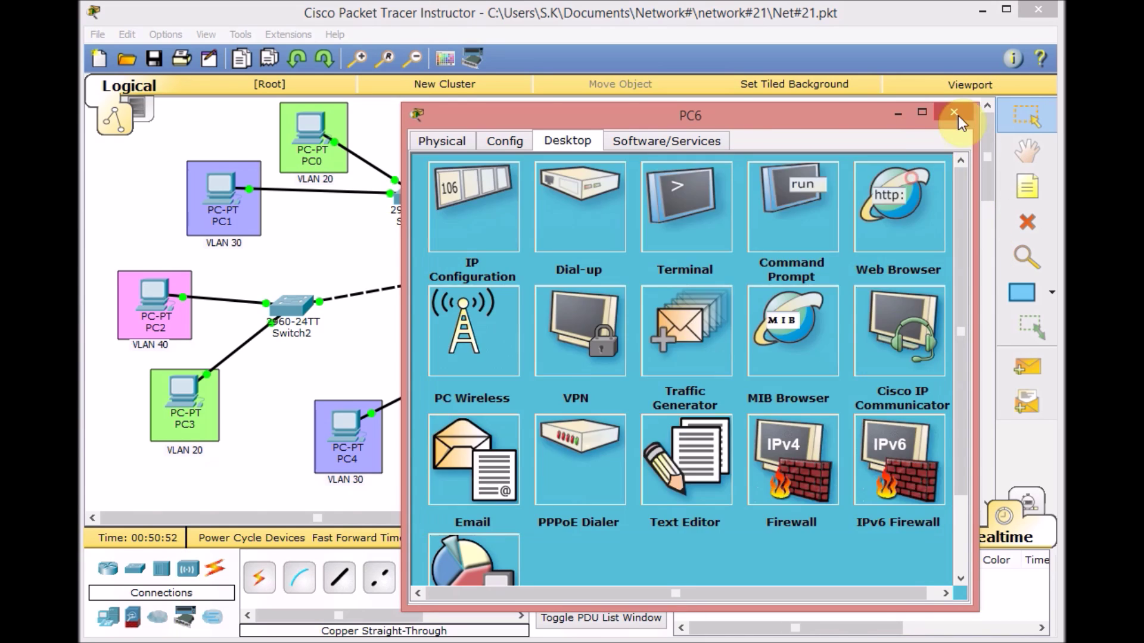
click(954, 116)
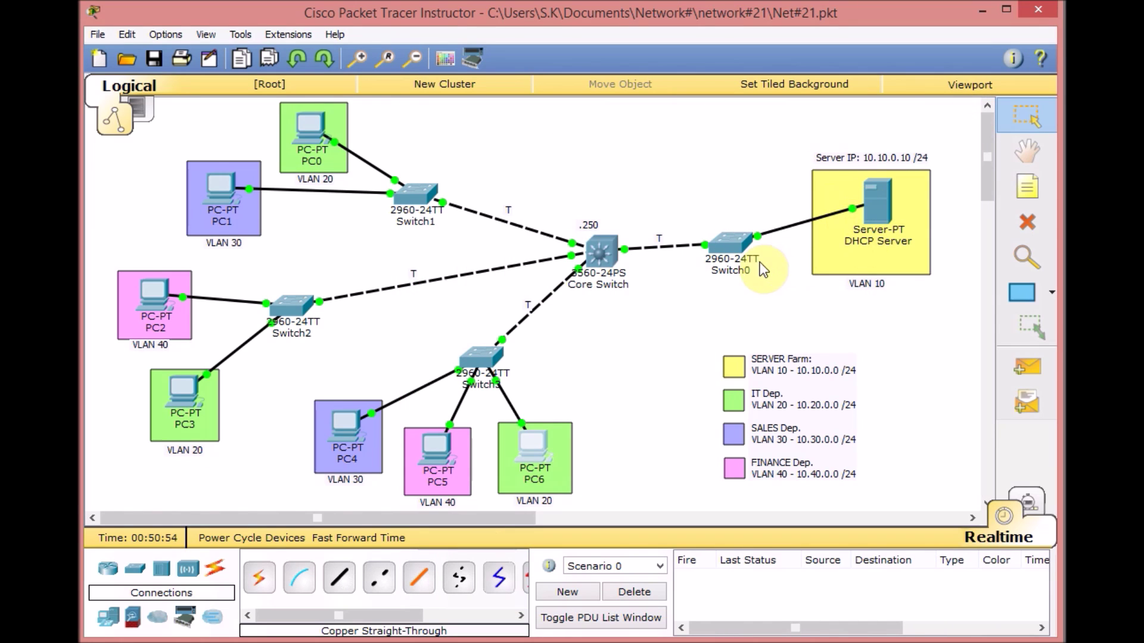